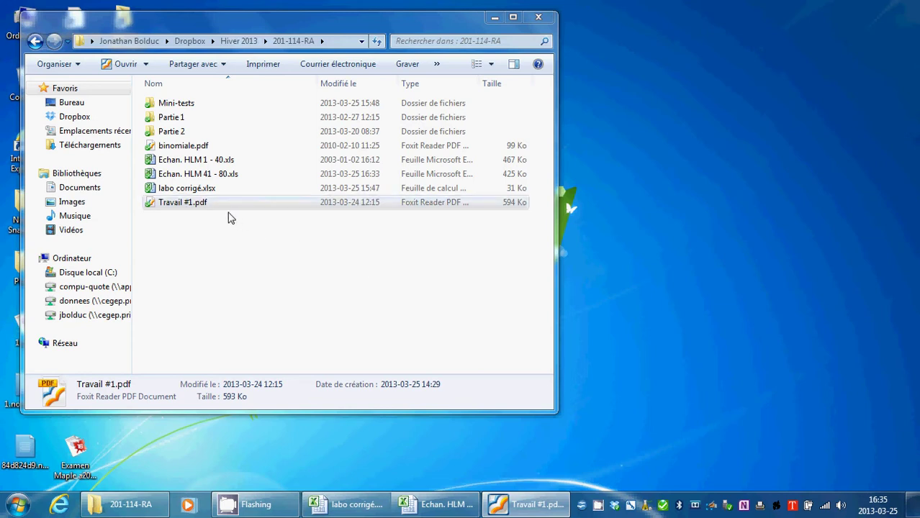
Open Travail #1.pdf and skim the whole assignment, from the directives through the linear regression section and back to the first page.
double_click(204, 209)
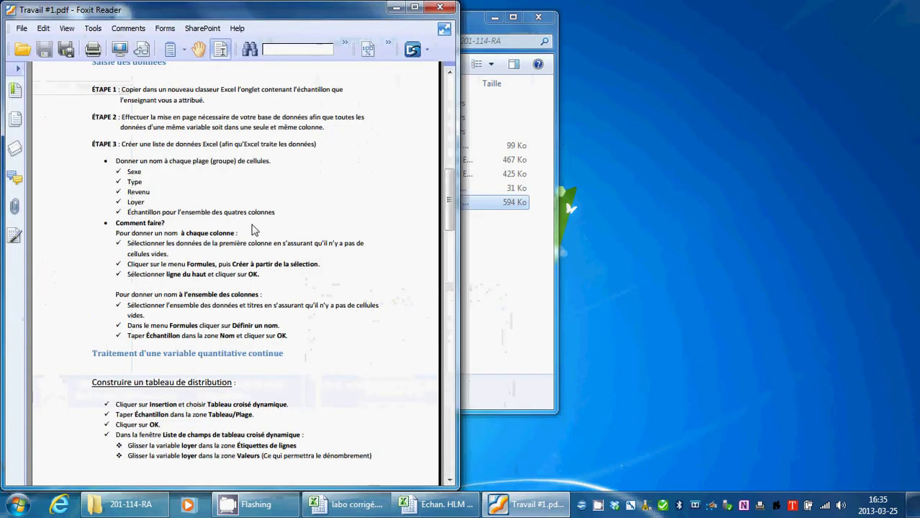
scroll(284, 261, "up", 8)
scroll(284, 261, "up", 5)
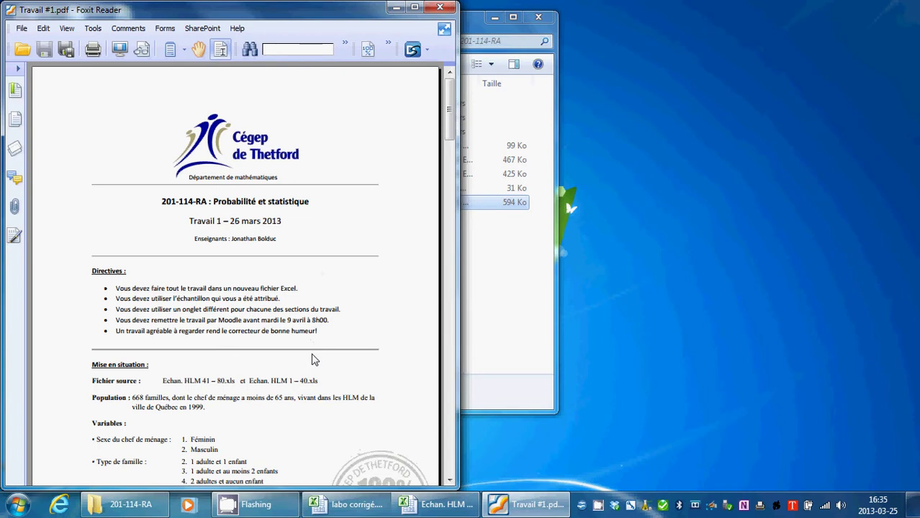
scroll(314, 359, "down", 3)
scroll(314, 359, "down", 2)
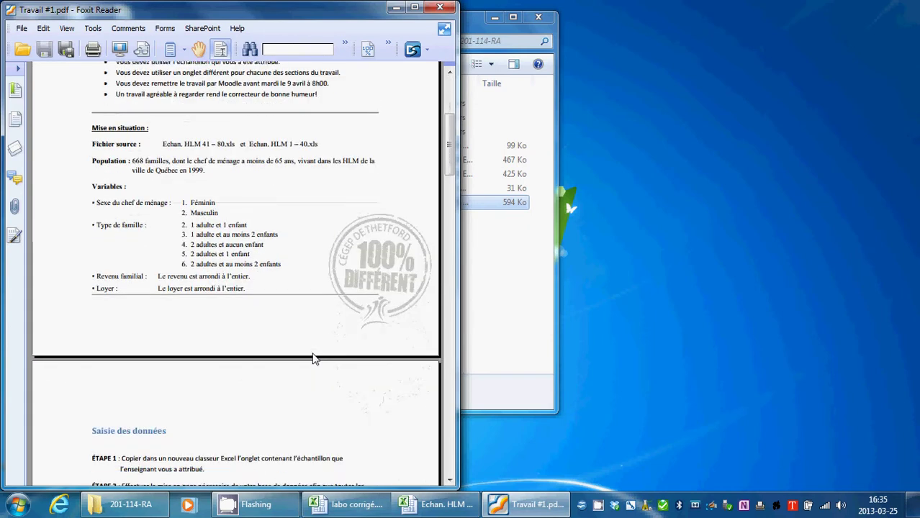
scroll(314, 359, "down", 10)
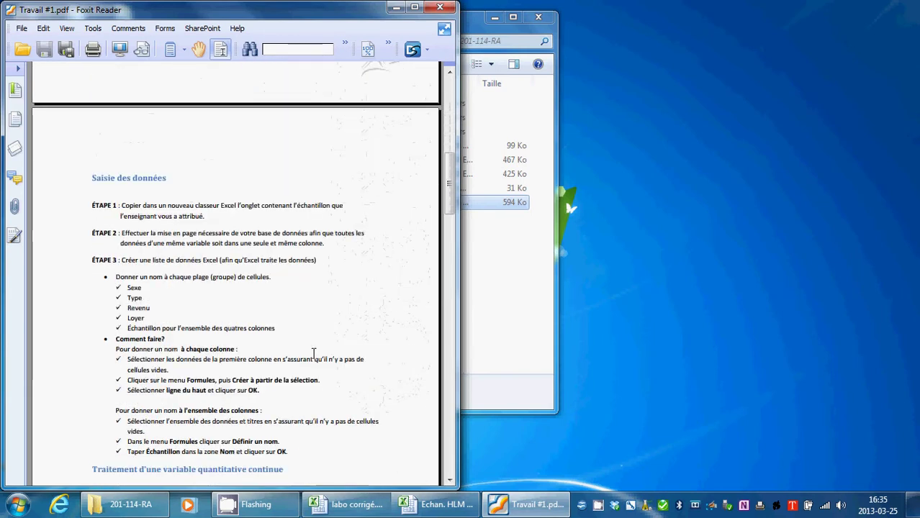
scroll(314, 359, "down", 15)
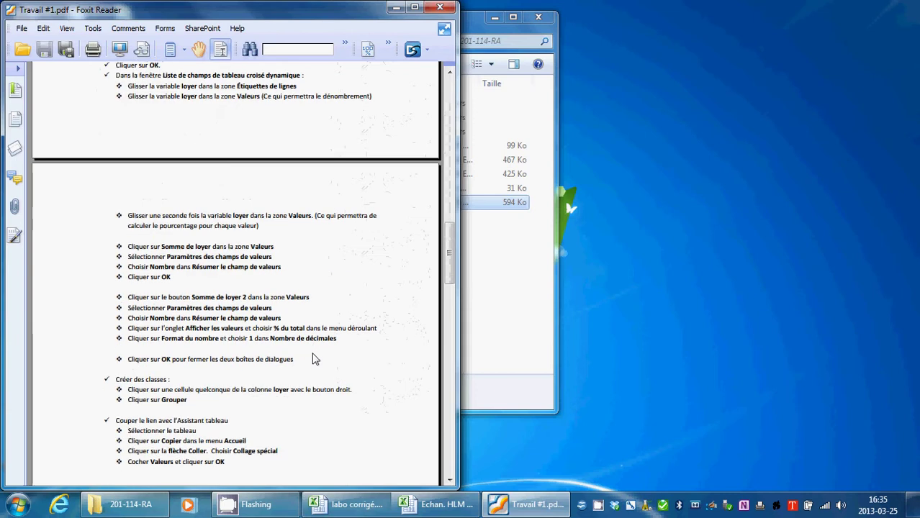
scroll(314, 360, "down", 15)
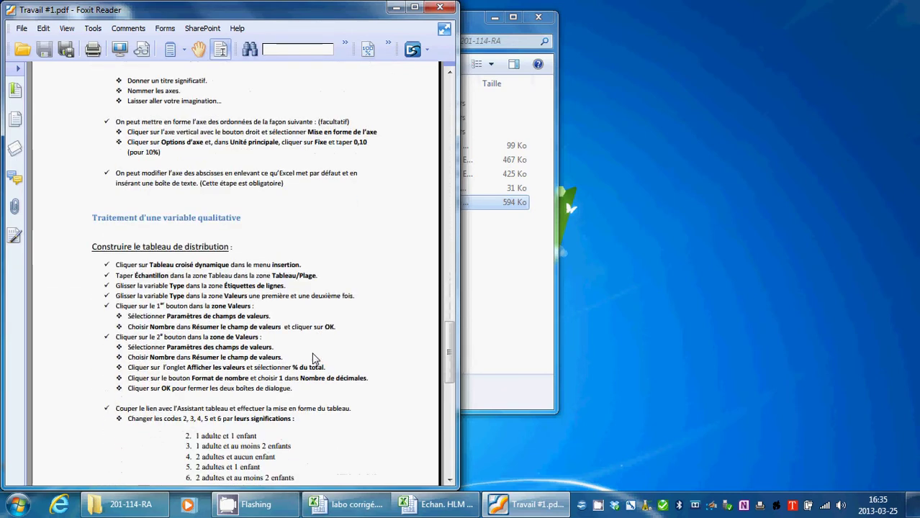
scroll(321, 357, "down", 5)
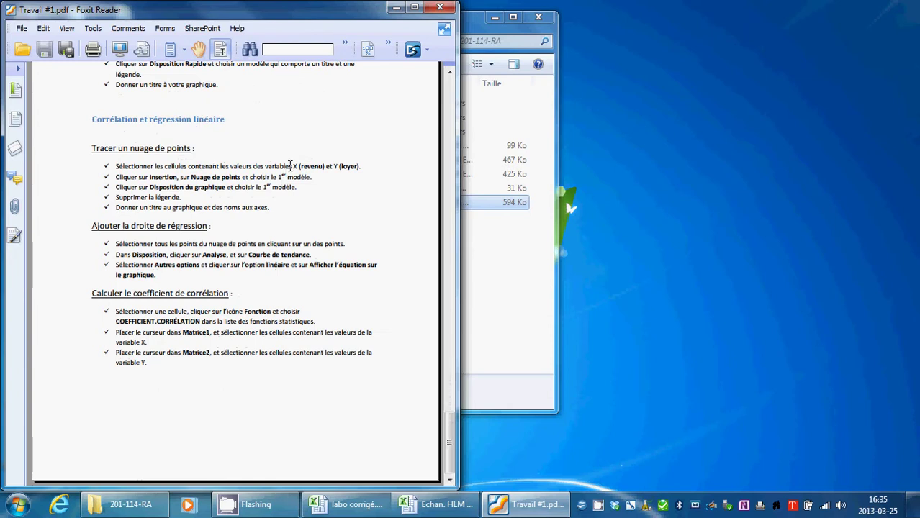
scroll(288, 178, "up", 15)
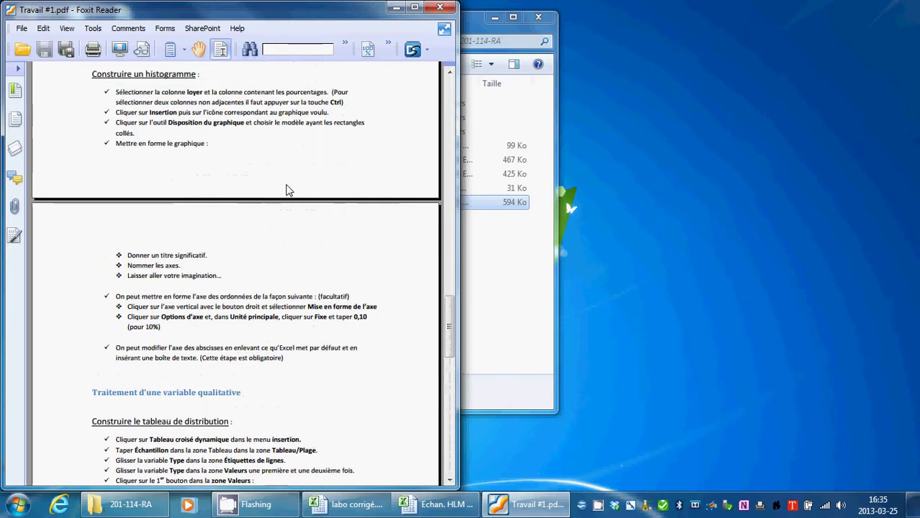
scroll(286, 190, "up", 15)
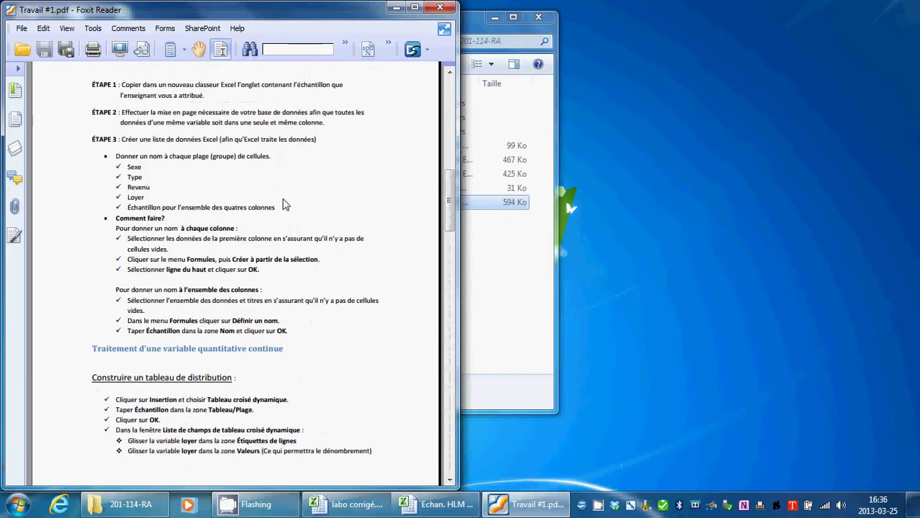
scroll(285, 204, "up", 5)
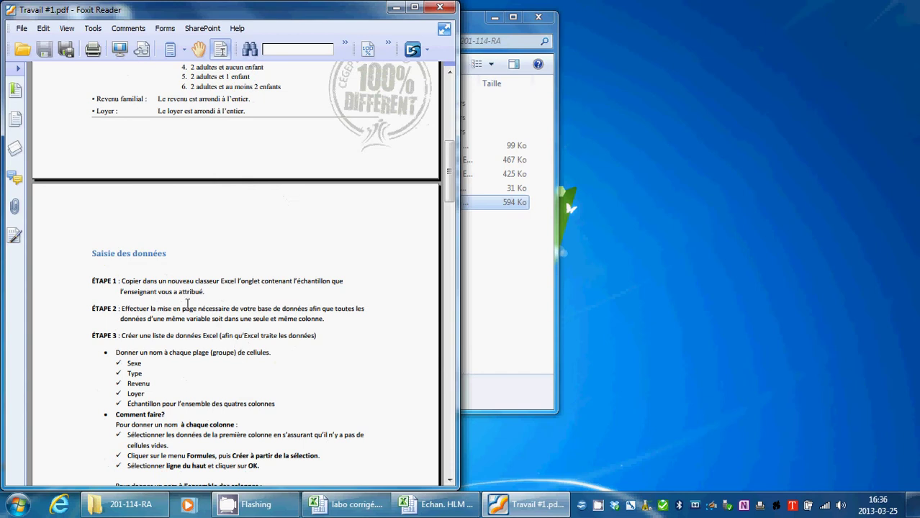
scroll(340, 275, "up", 8)
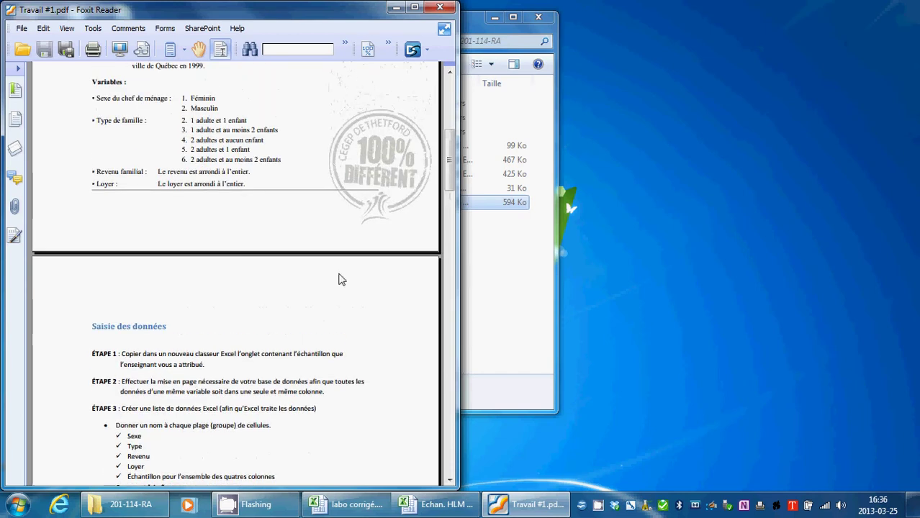
scroll(350, 276, "up", 1)
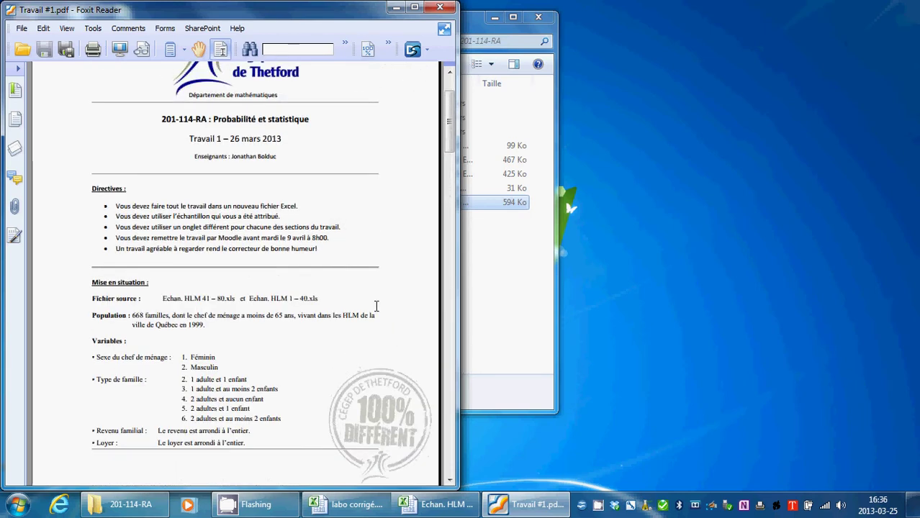
Maximize the assignment and read the source files and variables under Mise en situation, the Saisie des données steps and the directives.
left_click(415, 8)
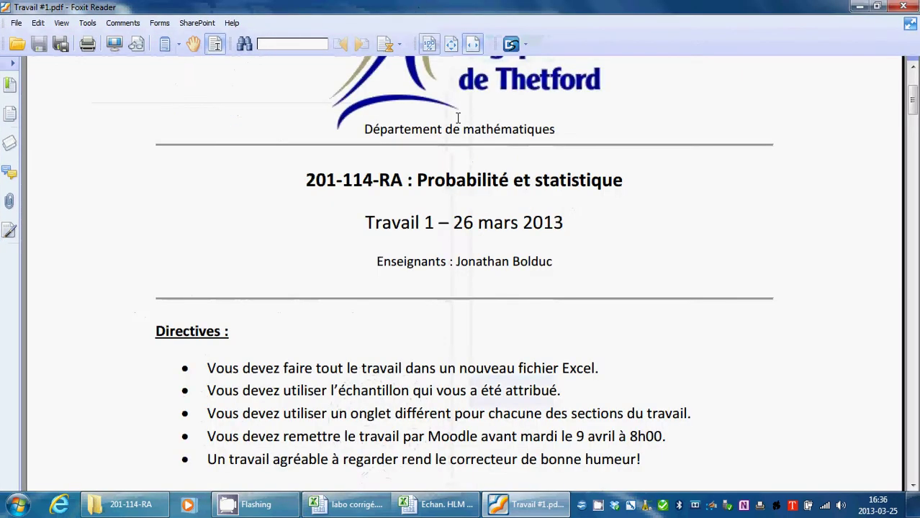
scroll(498, 238, "down", 6)
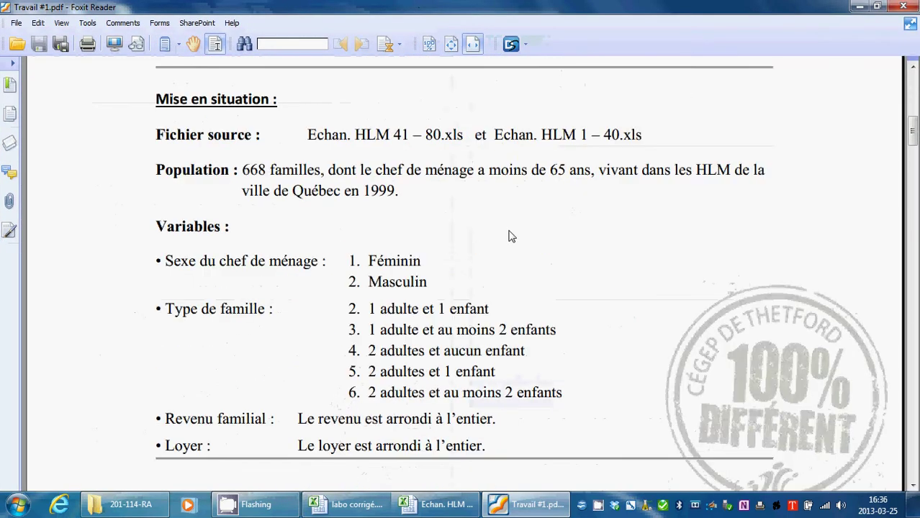
left_click_drag(301, 130, 646, 143)
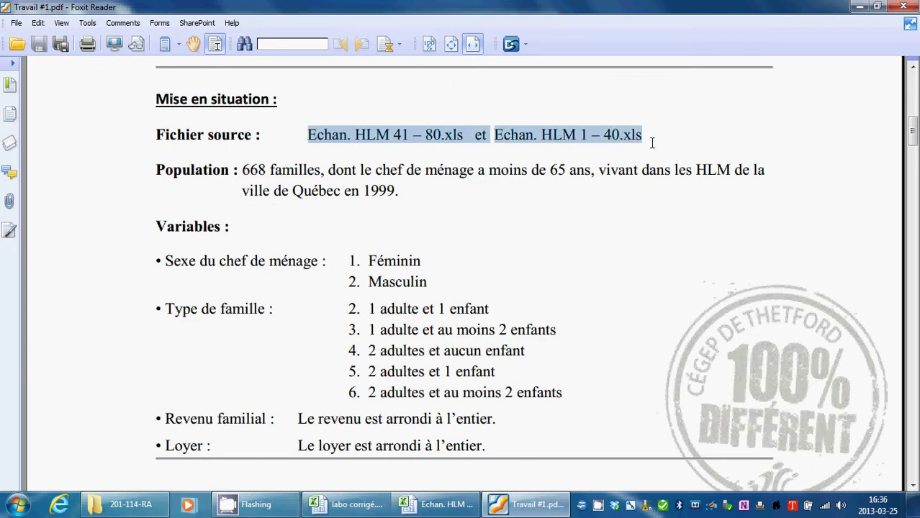
left_click(498, 130)
left_click_drag(423, 135, 436, 136)
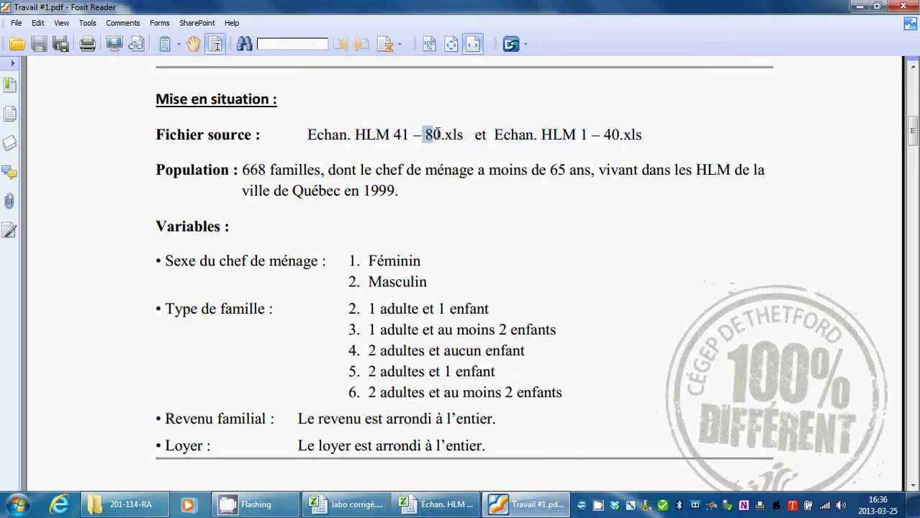
left_click(362, 145)
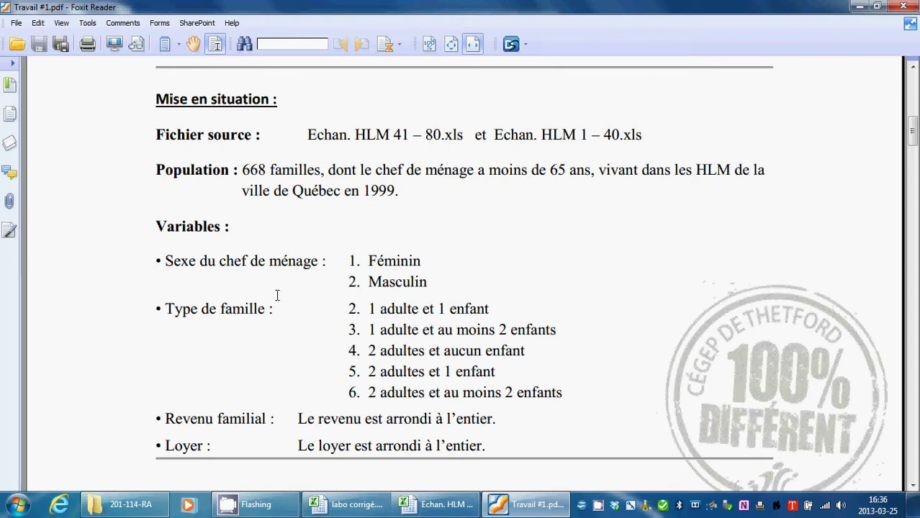
scroll(582, 348, "down", 10)
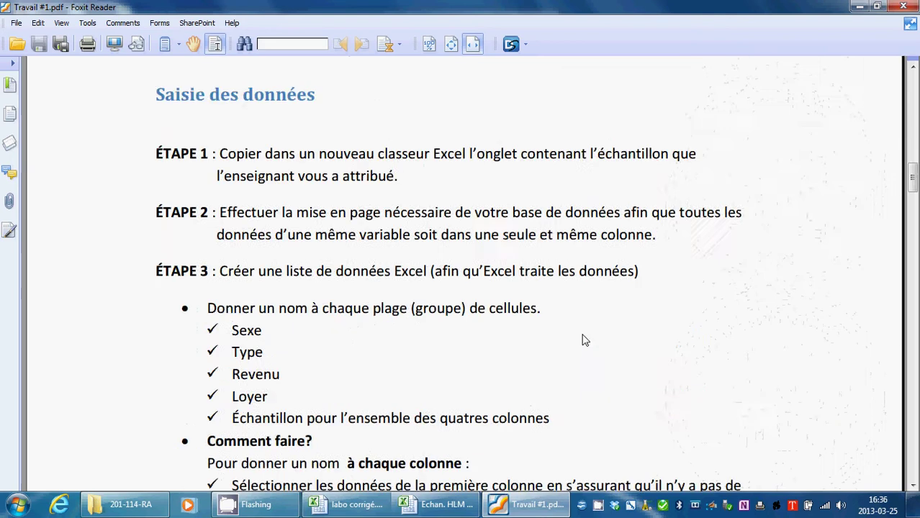
scroll(585, 340, "down", 6)
scroll(584, 337, "up", 10)
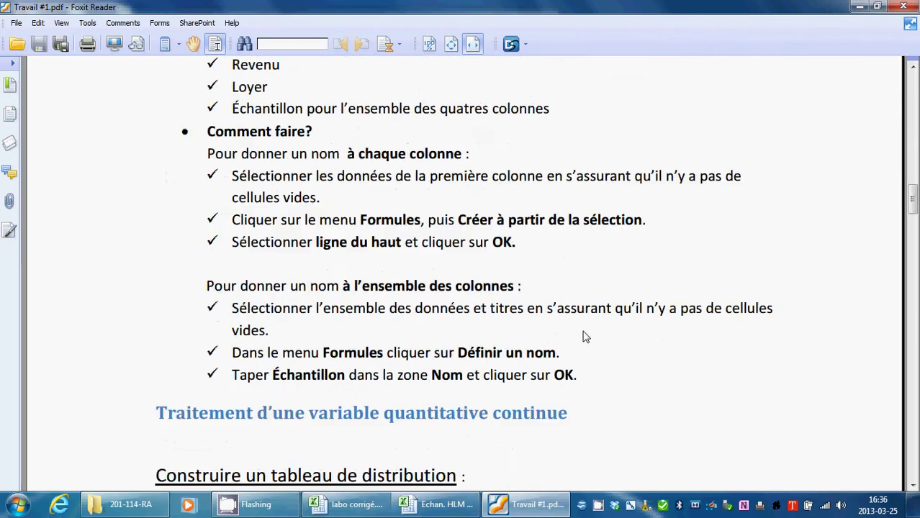
scroll(583, 330, "up", 10)
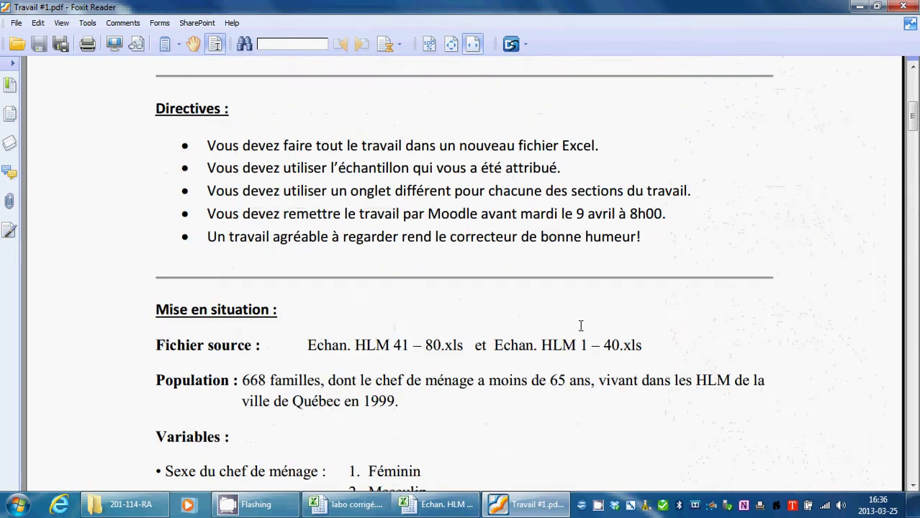
Open Echan. HLM 41 - 80.xls from the 201-114-RA folder and copy the first data block, A5:E50, on sheet 80.
left_click(859, 7)
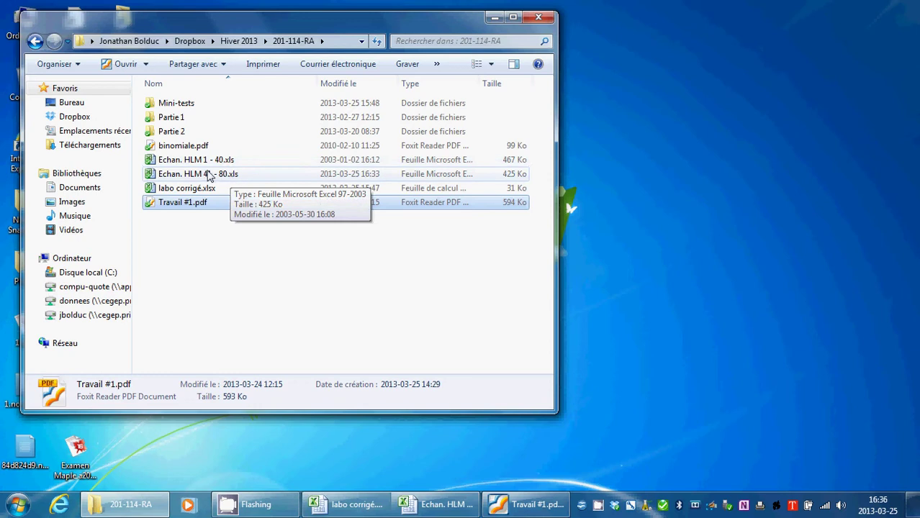
double_click(208, 175)
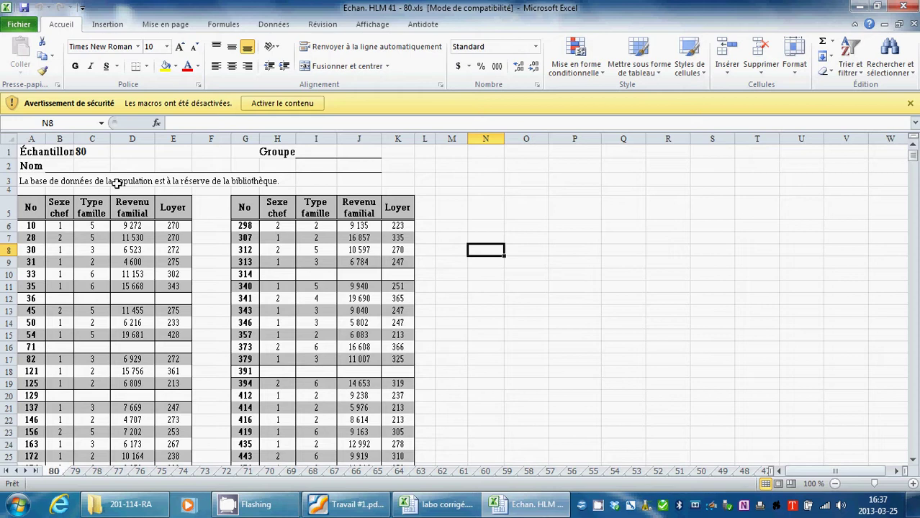
left_click_drag(26, 208, 174, 298)
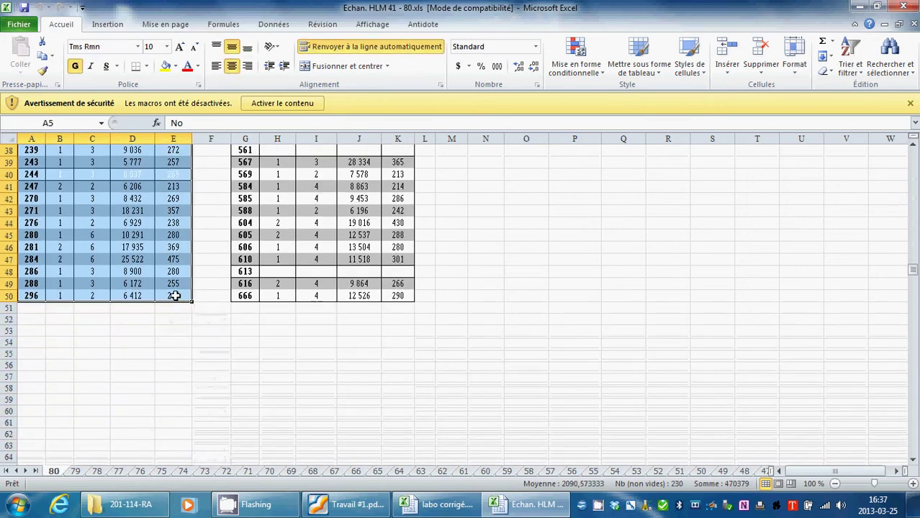
key("ctrl+c")
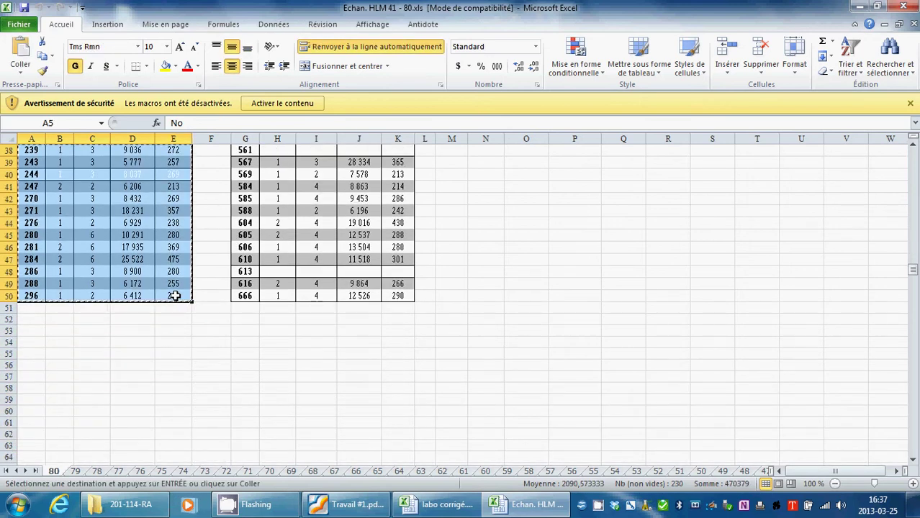
scroll(312, 335, "up", 4)
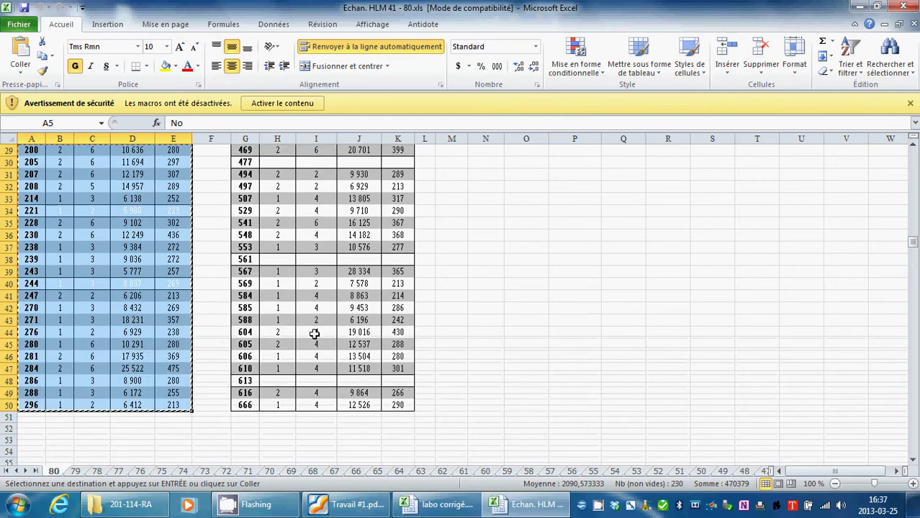
Create a new blank workbook and paste the copied sample block with its headers at A1 of Feuil1.
left_click(29, 26)
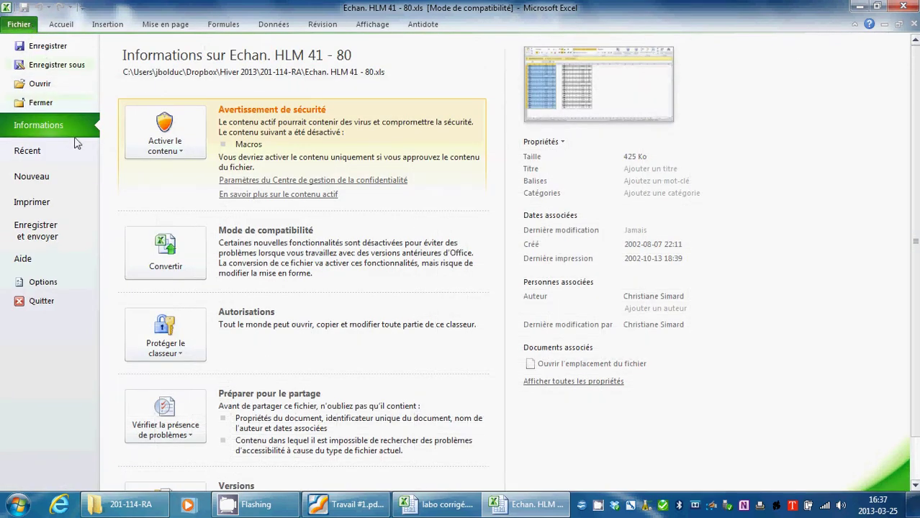
left_click(57, 186)
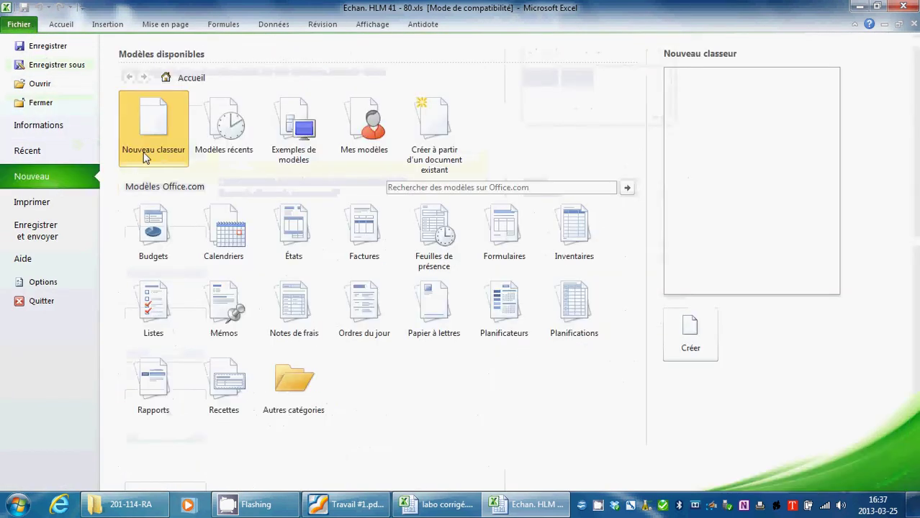
left_click(694, 337)
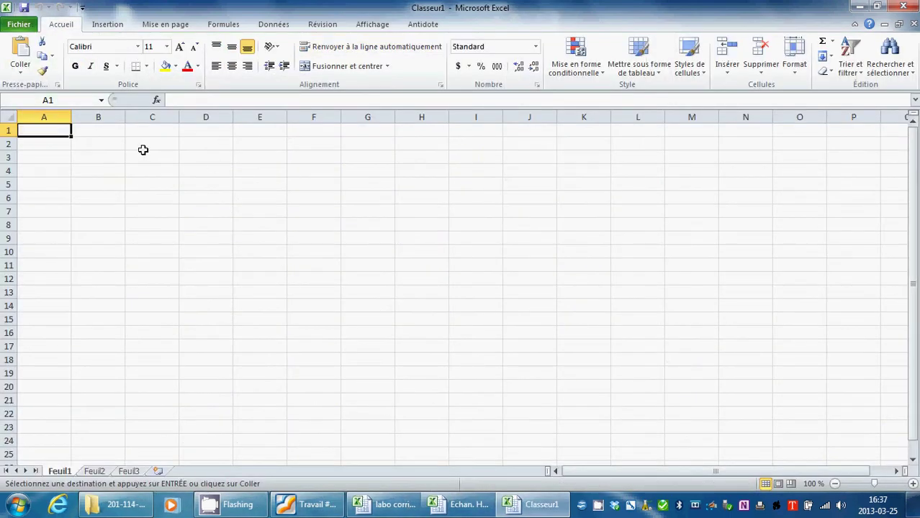
key("ctrl+v")
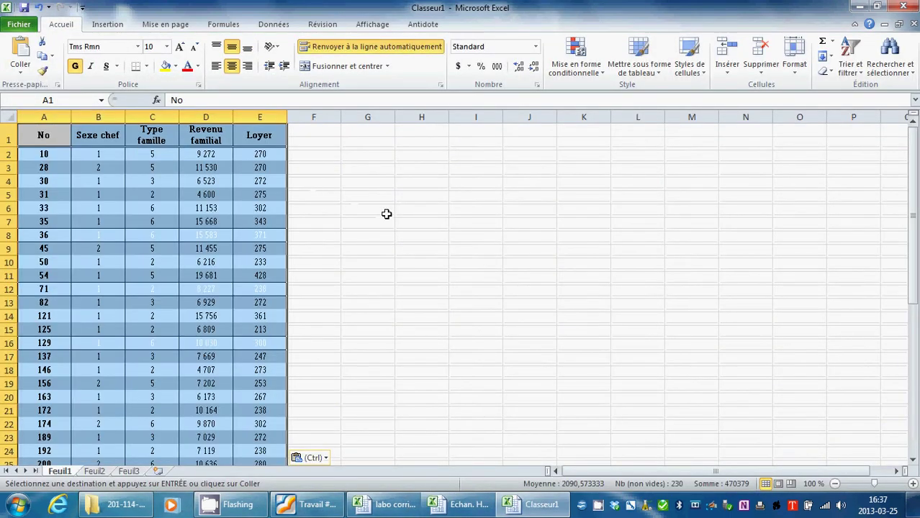
left_click(409, 213)
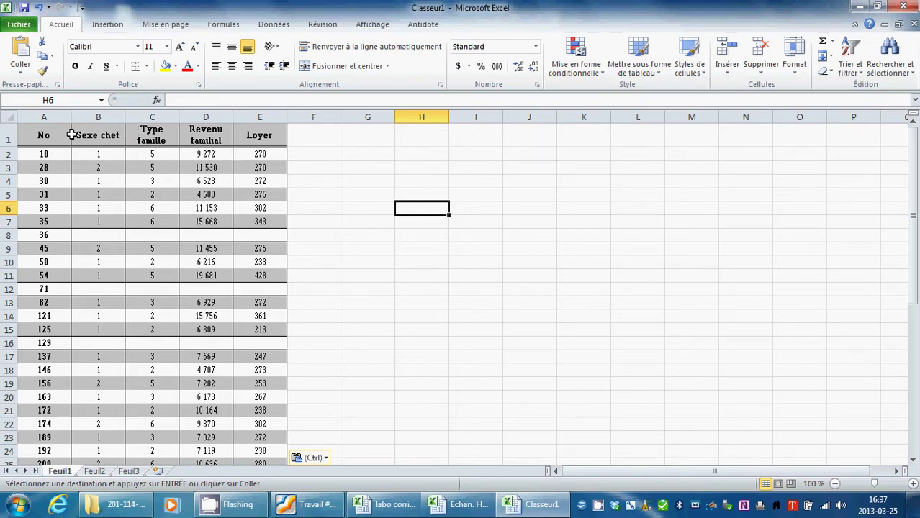
left_click(93, 472)
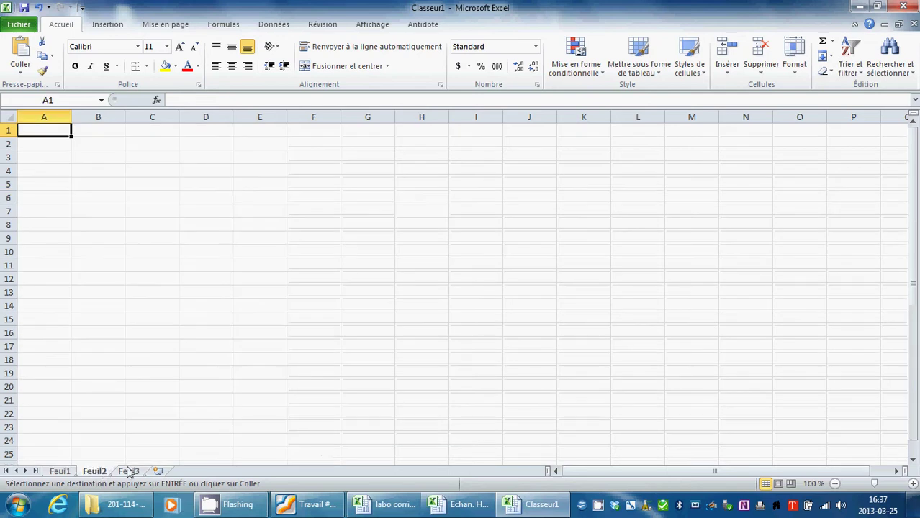
left_click(129, 471)
left_click(59, 471)
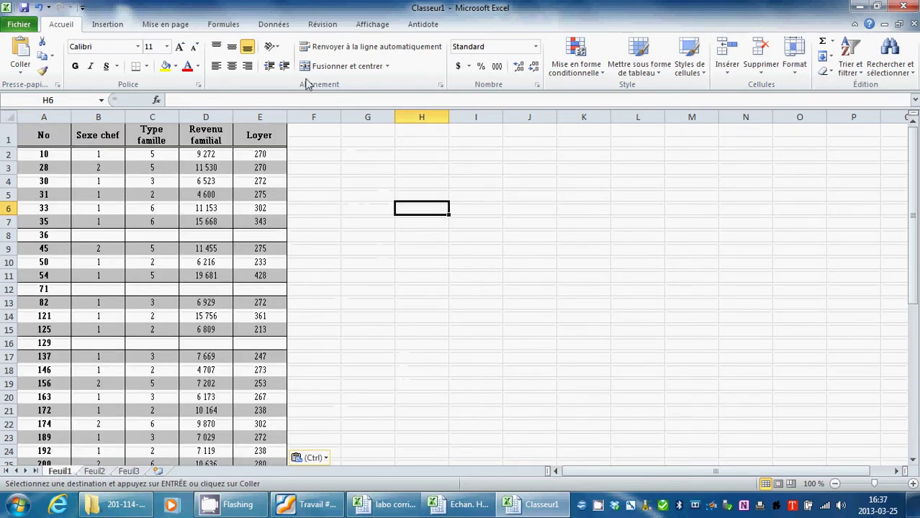
Define the workbook name No for the No column of Feuil1, header included, range A1:A46.
left_click(228, 26)
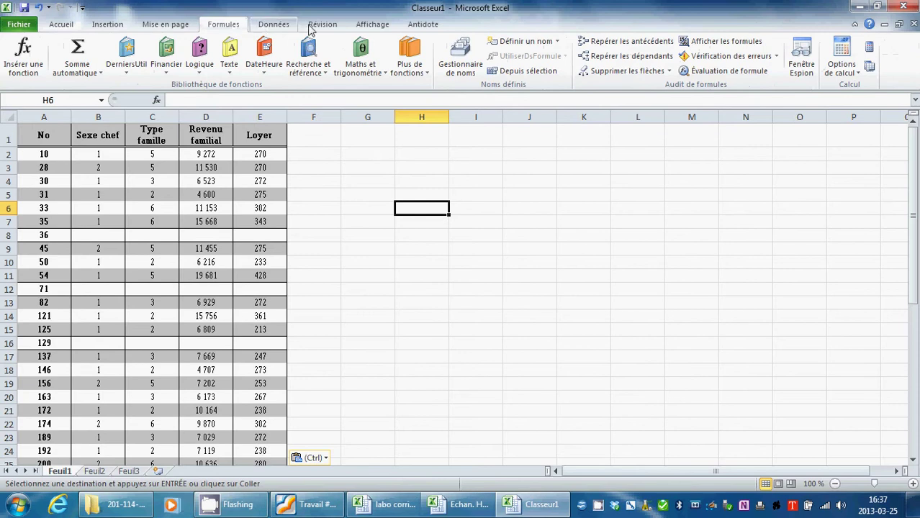
left_click(468, 68)
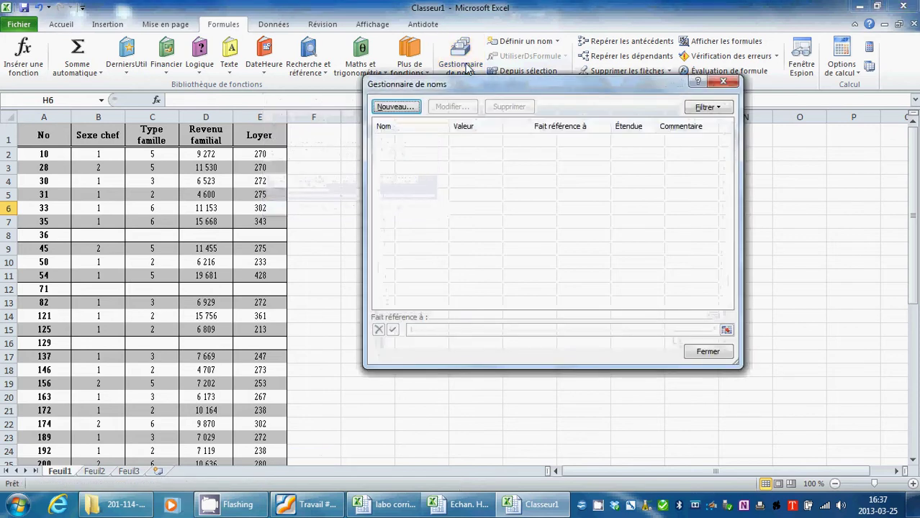
left_click(406, 108)
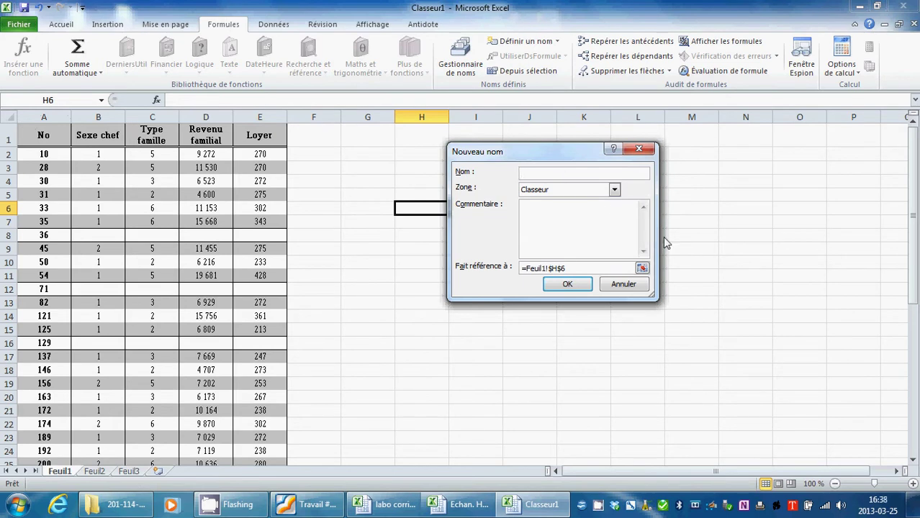
left_click(642, 268)
left_click_drag(64, 134, 43, 440)
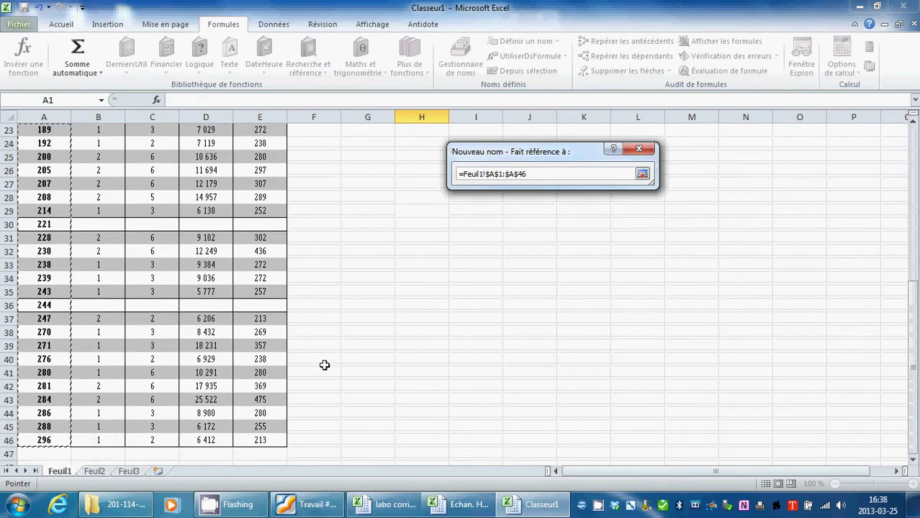
left_click(642, 173)
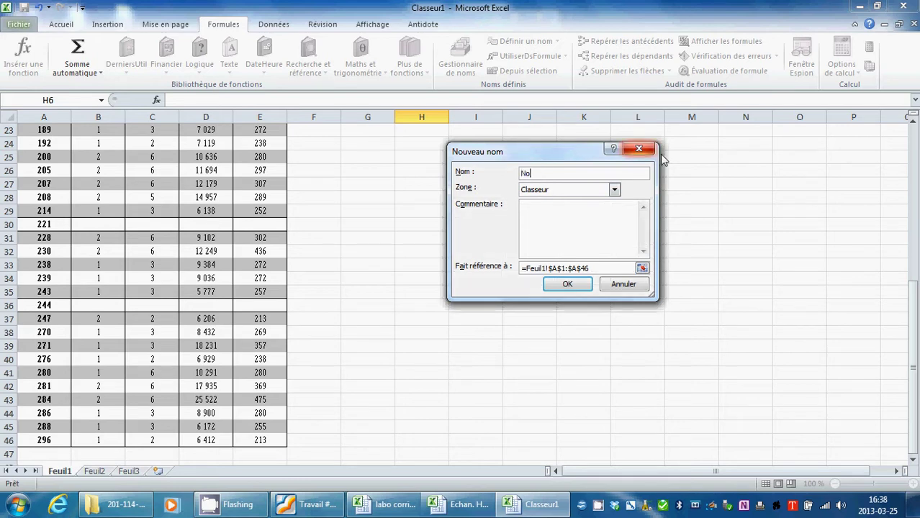
left_click(565, 285)
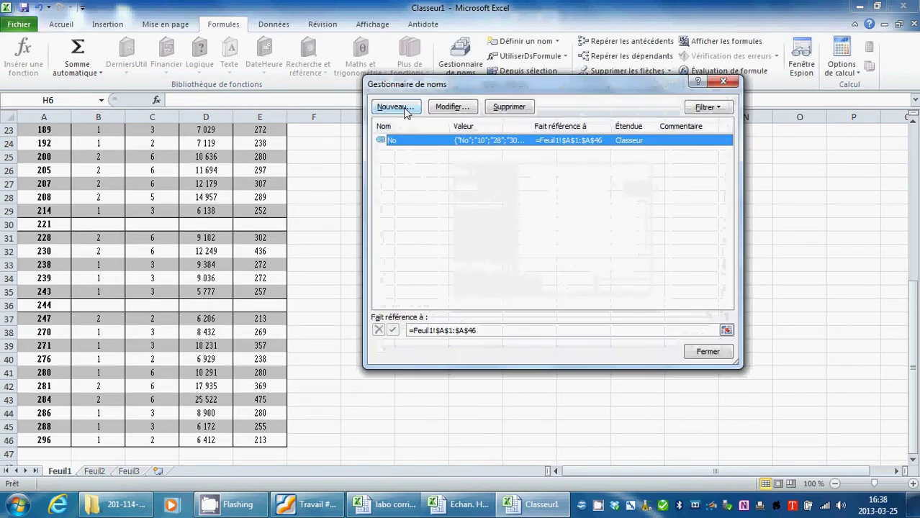
Define the workbook name Sexe for the Sexe chef column, with the reference =Feuil1!$F$12+Feuil1!$B$1:$B$46.
left_click(396, 107)
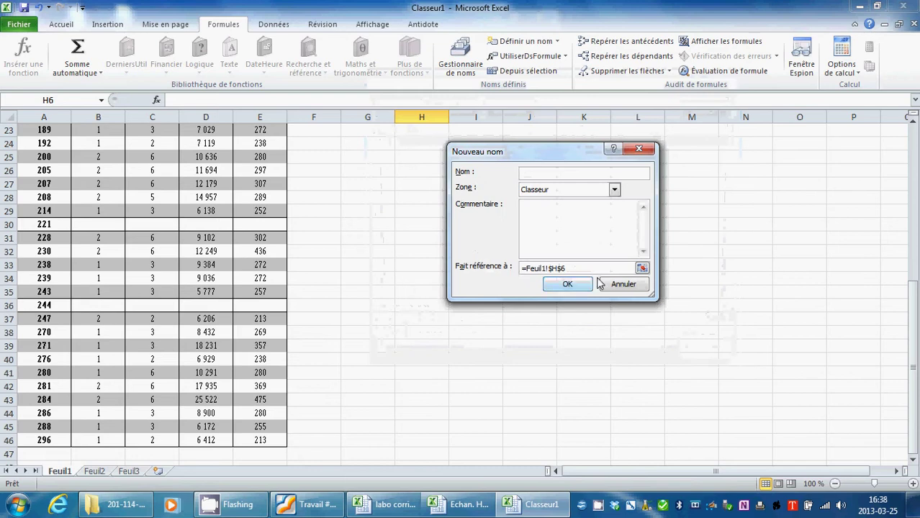
left_click(641, 267)
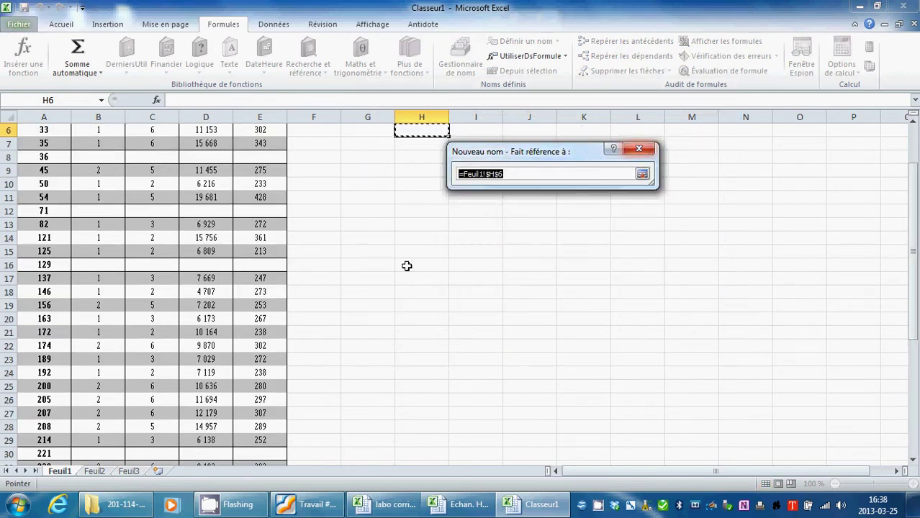
left_click(294, 214)
left_click(642, 174)
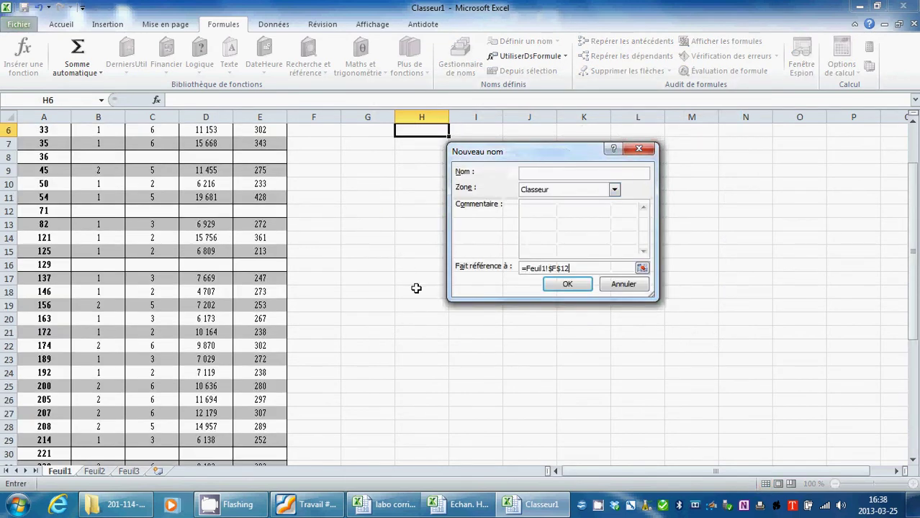
left_click(642, 269)
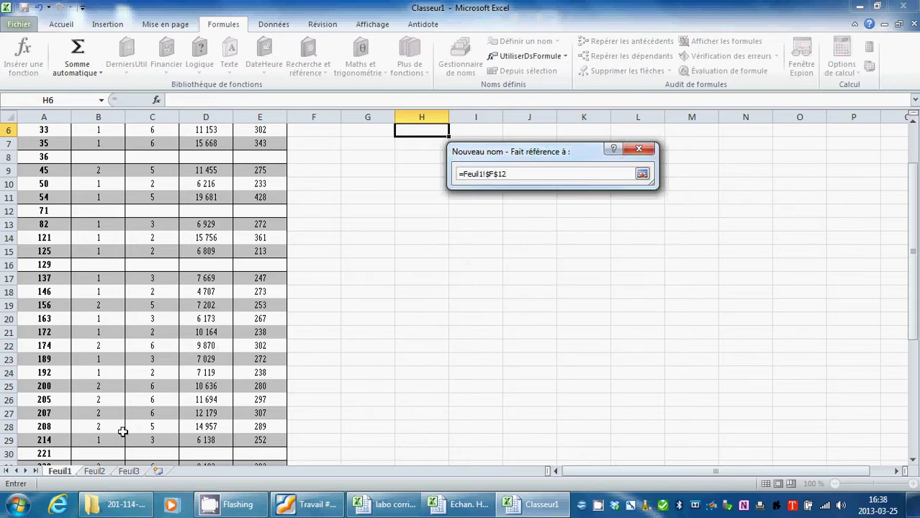
type("+")
left_click(113, 461)
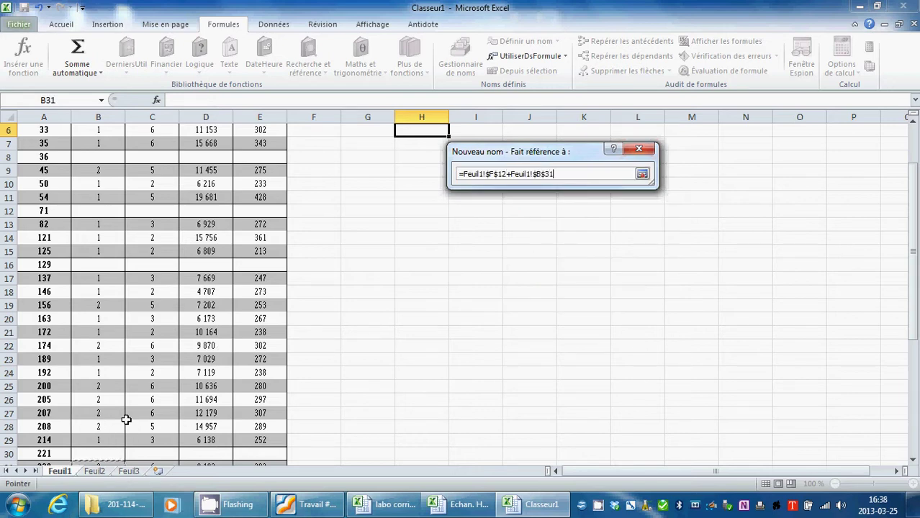
left_click_drag(103, 463, 107, 422)
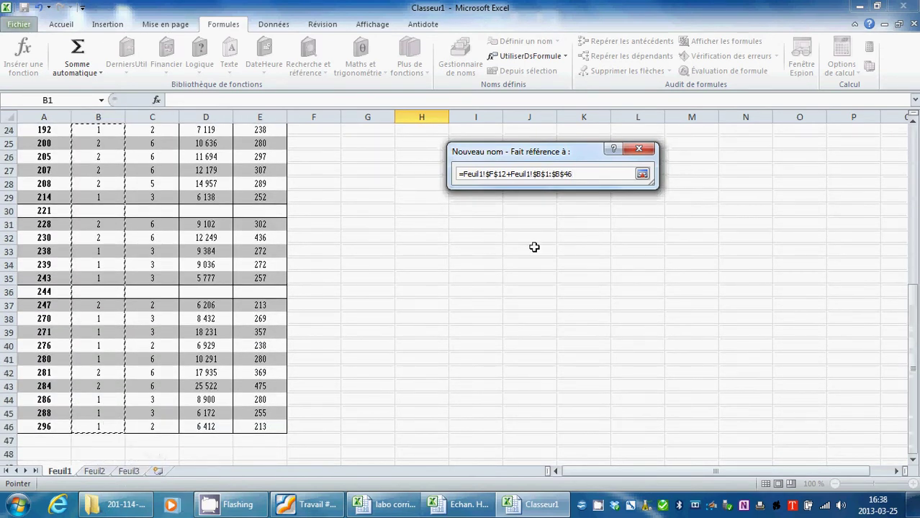
left_click(641, 174)
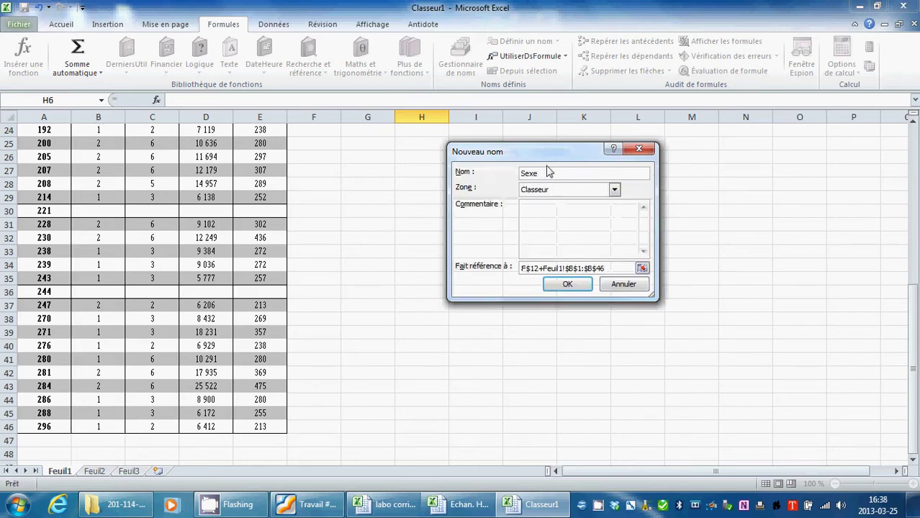
left_click(580, 285)
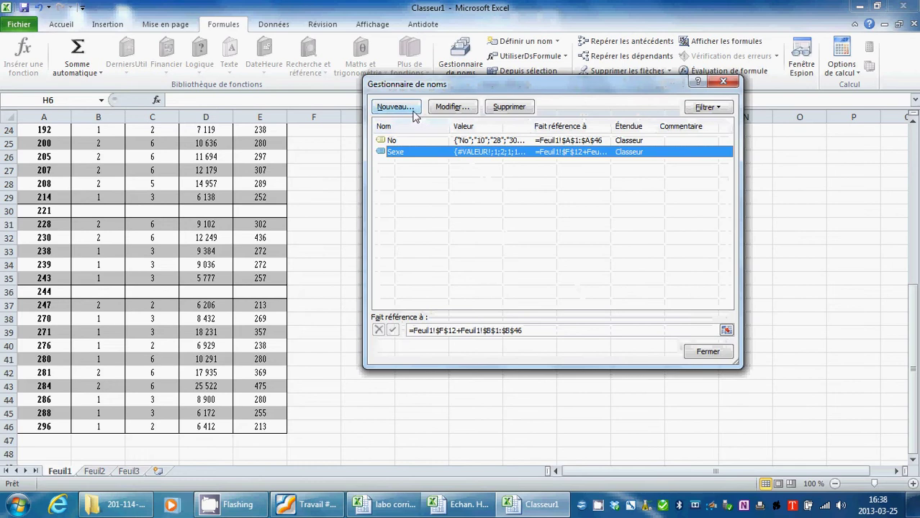
Define the workbook name Type for the Type famille column of Feuil1, range C1:C46.
left_click(413, 112)
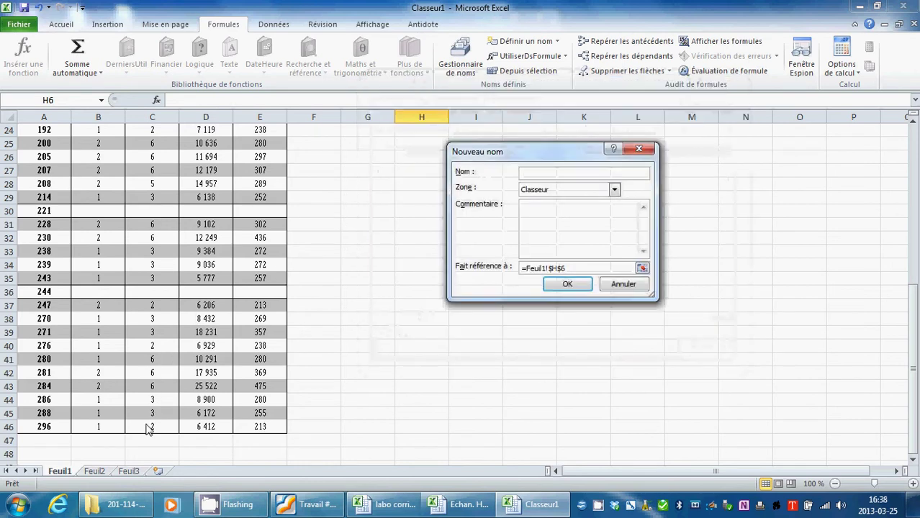
left_click(624, 268)
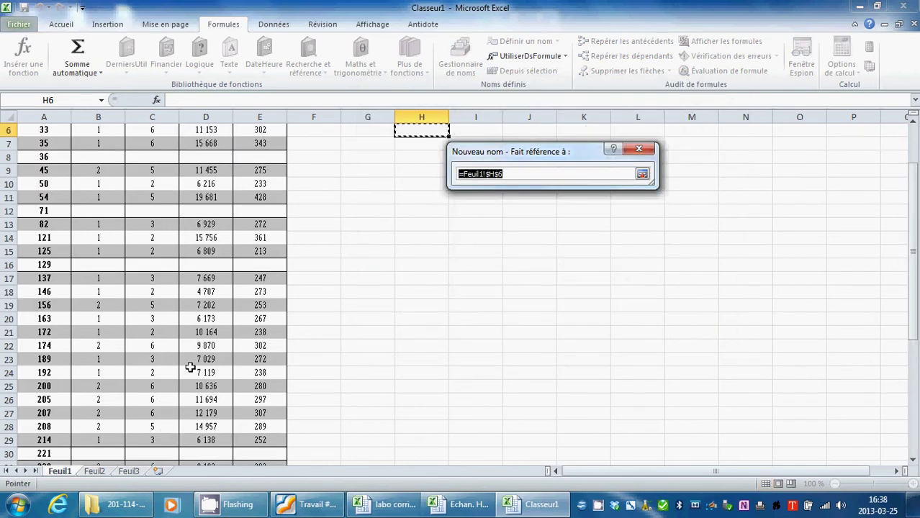
left_click_drag(154, 438, 147, 136)
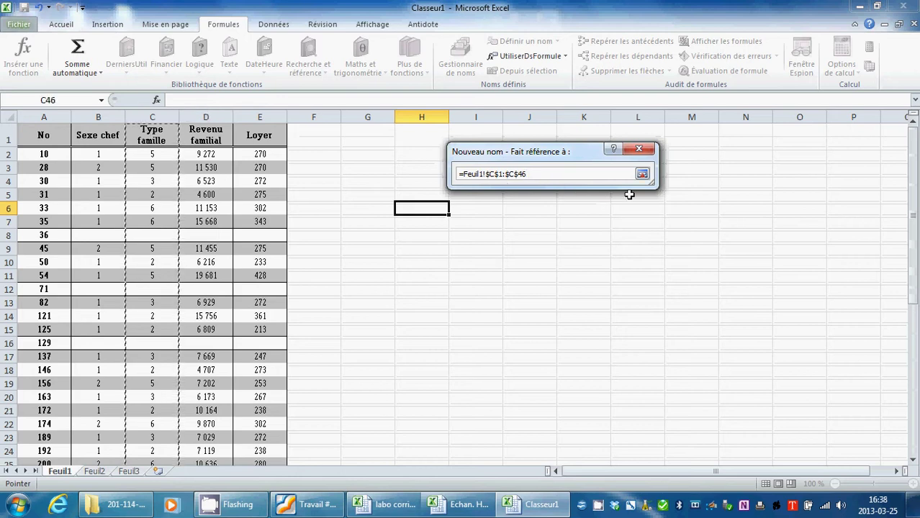
left_click(642, 175)
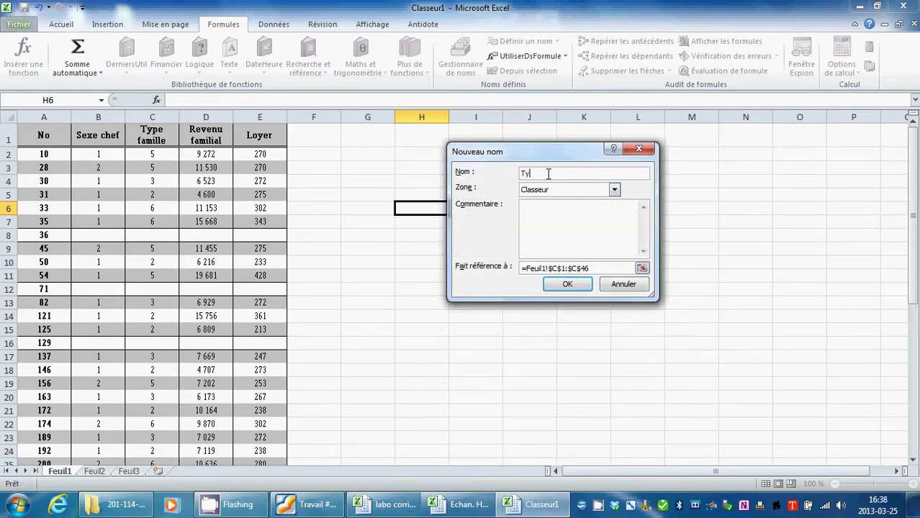
left_click(567, 283)
Define the workbook name Revenu for the Revenu familial column of Feuil1, range D1:D46.
left_click(390, 106)
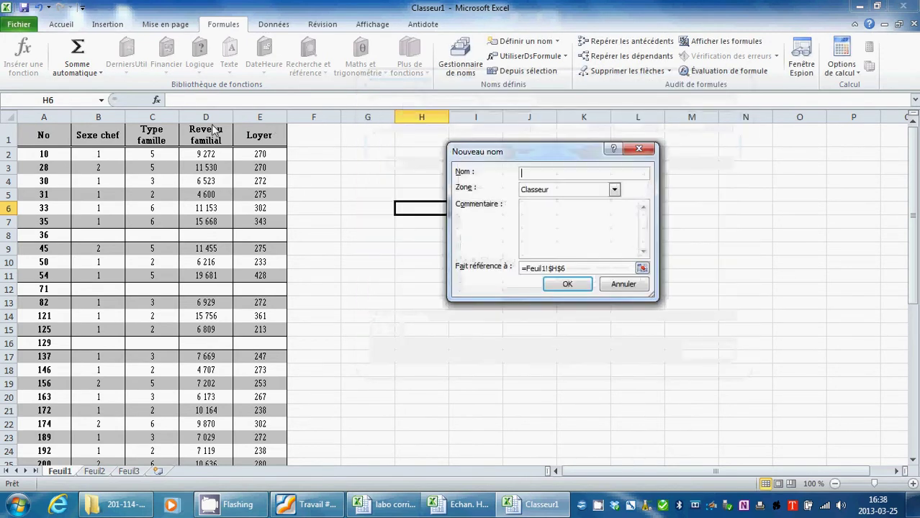
left_click(642, 267)
left_click_drag(209, 135, 210, 431)
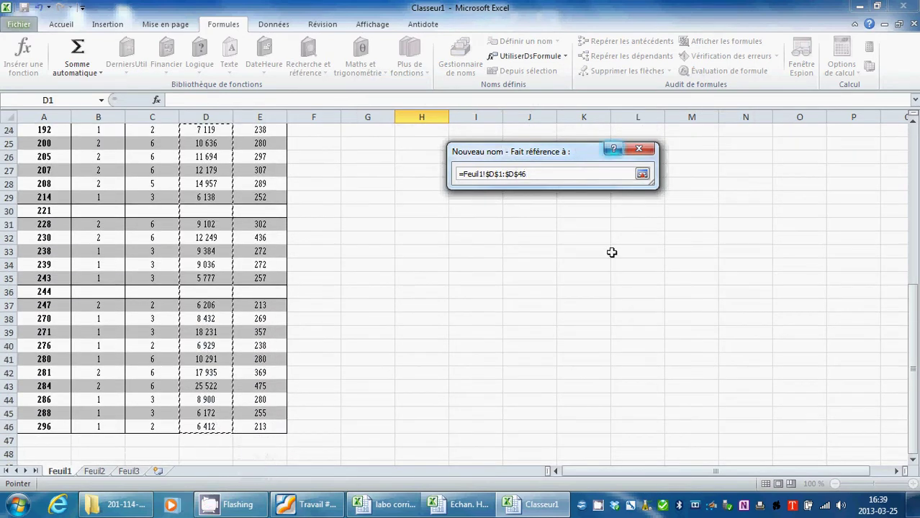
left_click(643, 174)
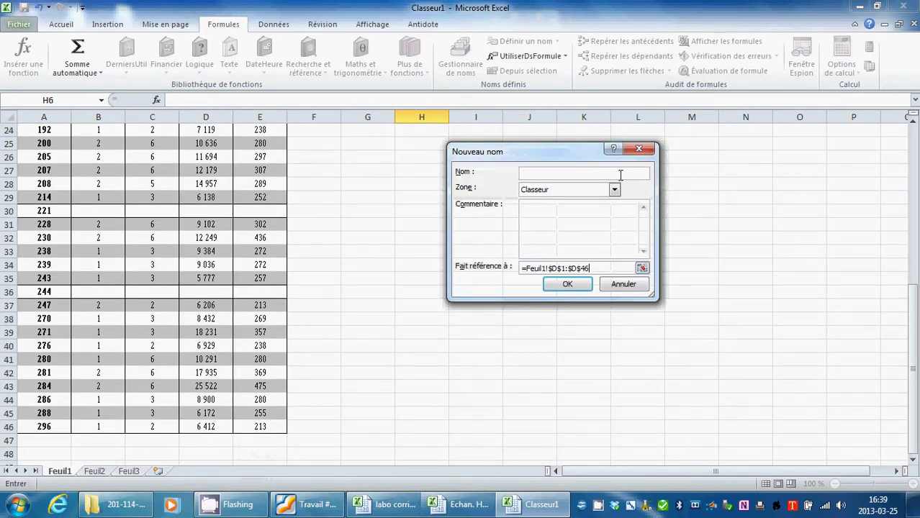
left_click(569, 173)
type("Revenu")
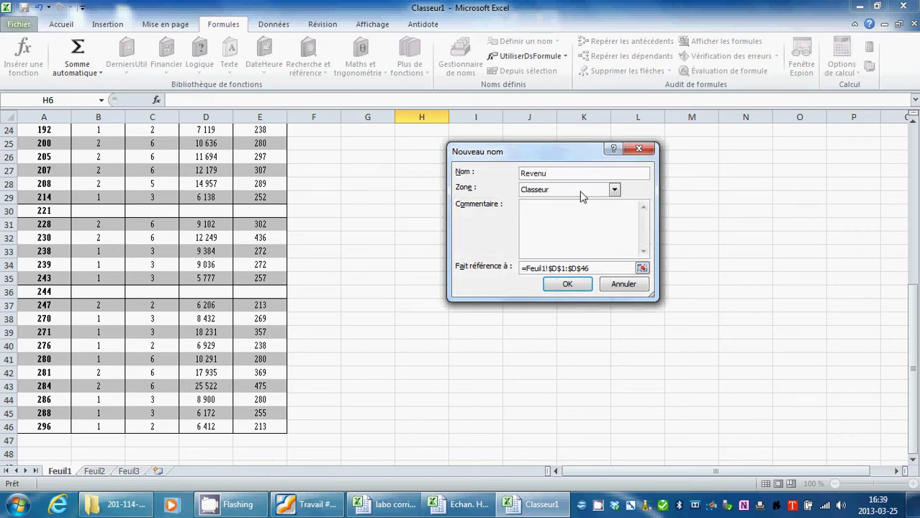
left_click(567, 284)
Define the workbook name Loyer for the Loyer column of Feuil1, range E1:E46.
left_click(403, 107)
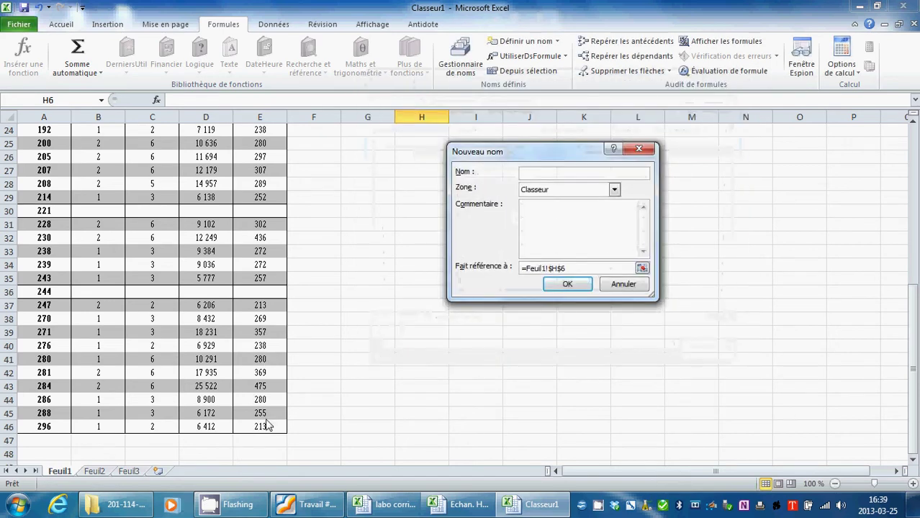
left_click(643, 269)
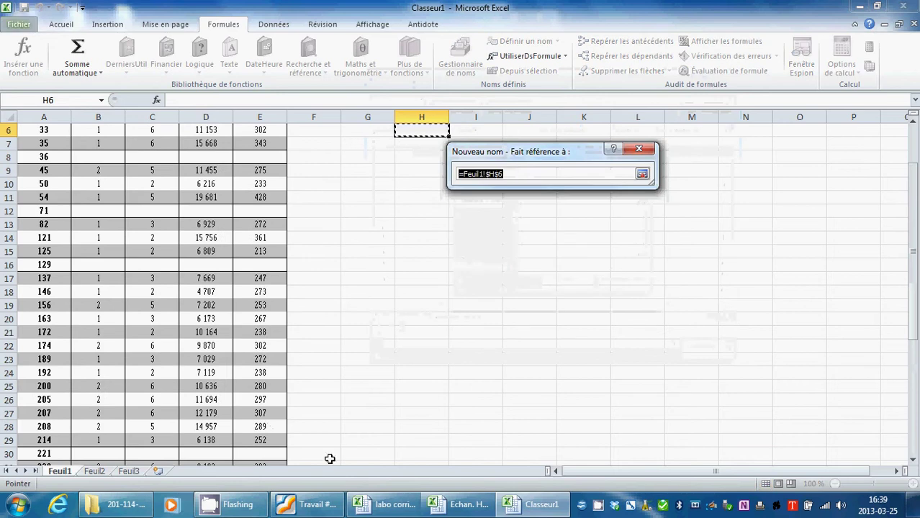
left_click_drag(267, 438, 269, 135)
left_click(273, 404)
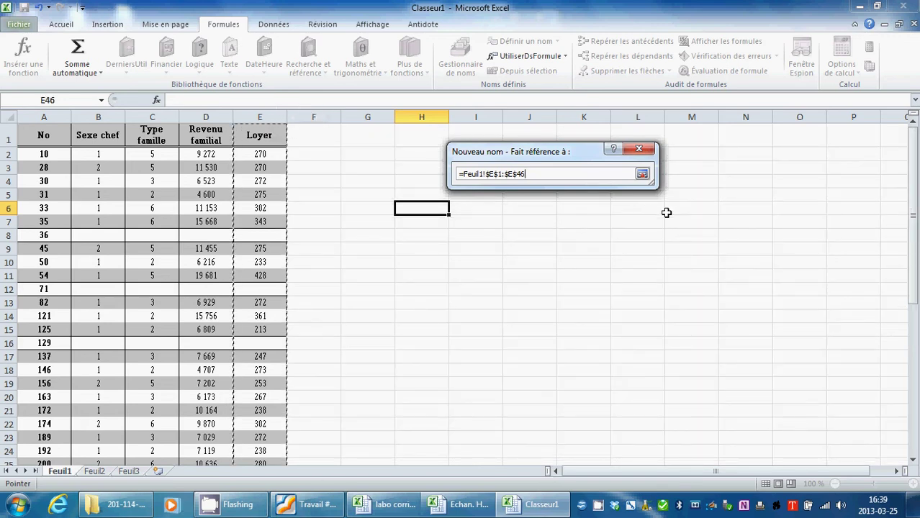
left_click(642, 174)
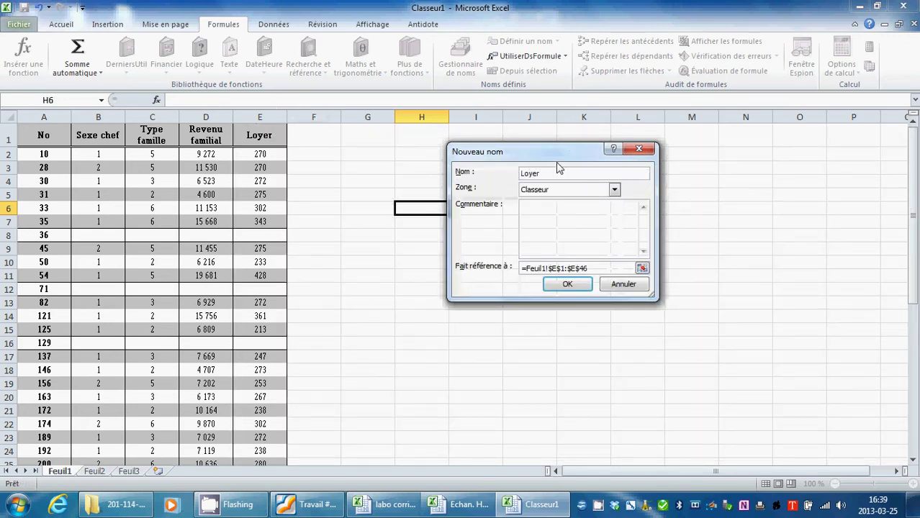
left_click(568, 285)
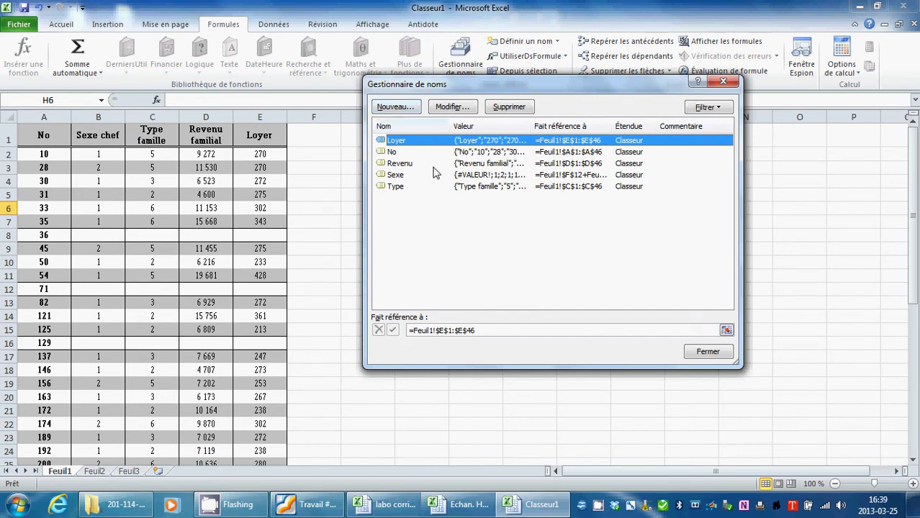
Define the workbook name Échantillon for the whole data table A1:E46 on Feuil1 and close the name manager.
left_click(396, 107)
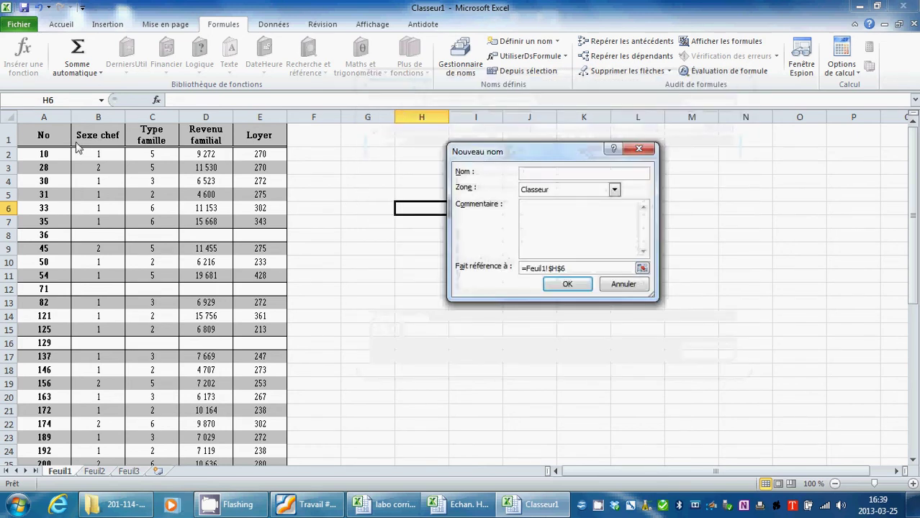
left_click(643, 271)
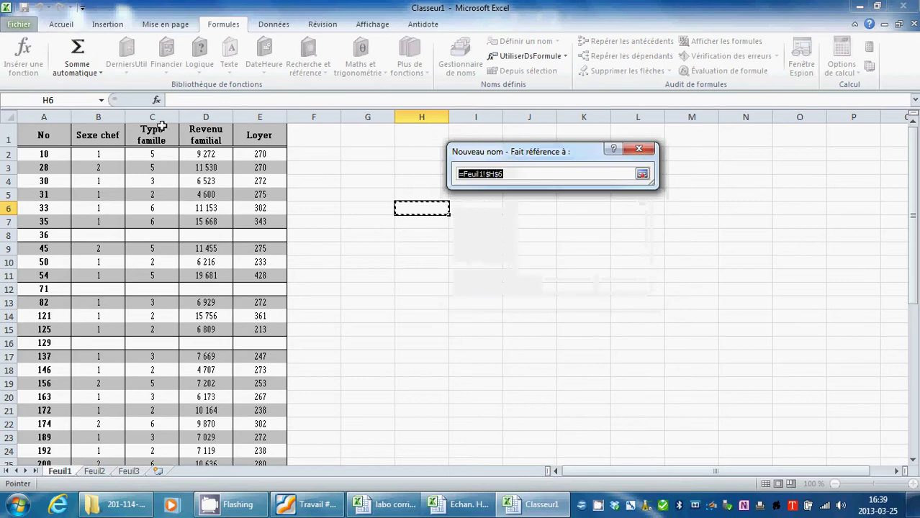
left_click_drag(44, 137, 244, 327)
left_click(642, 175)
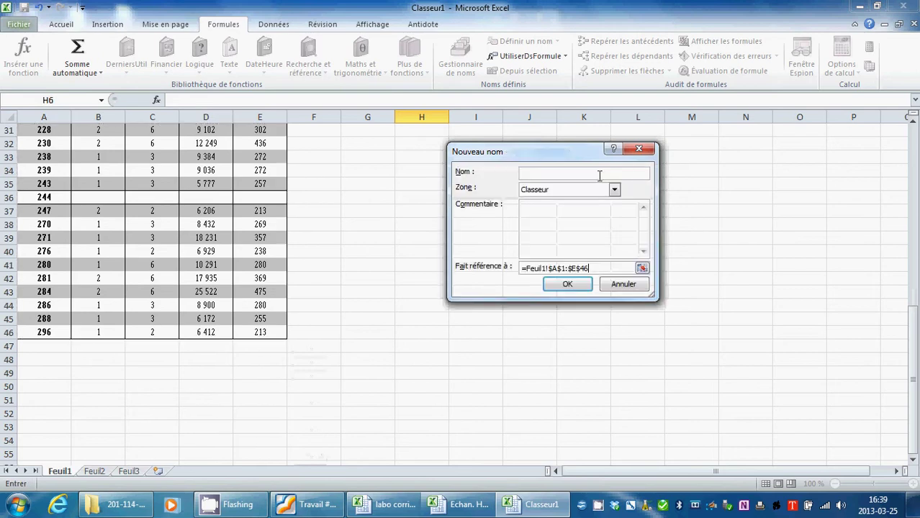
left_click(583, 173)
type("Échantillon")
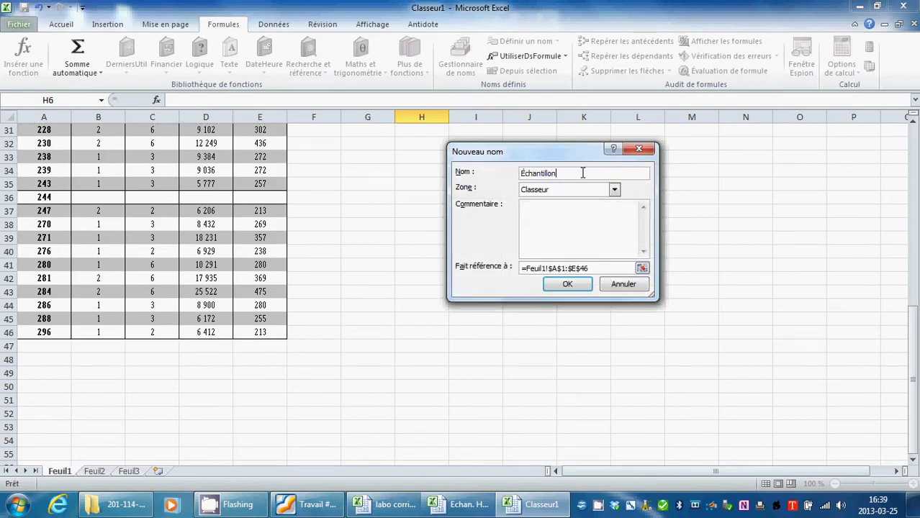
left_click(569, 284)
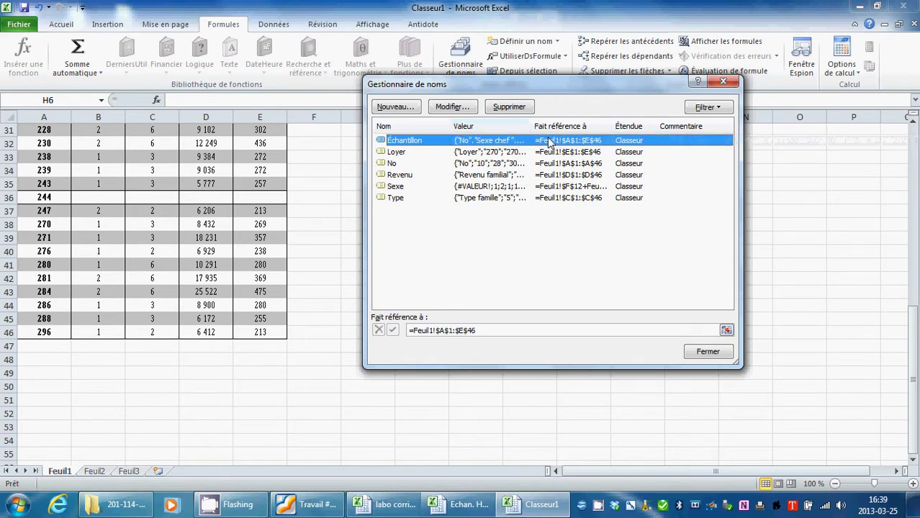
left_click(709, 352)
Insert a PivotTable based on the named range Échantillon, placed on the existing sheet at Feuil1!$H$6.
scroll(442, 288, "up", 10)
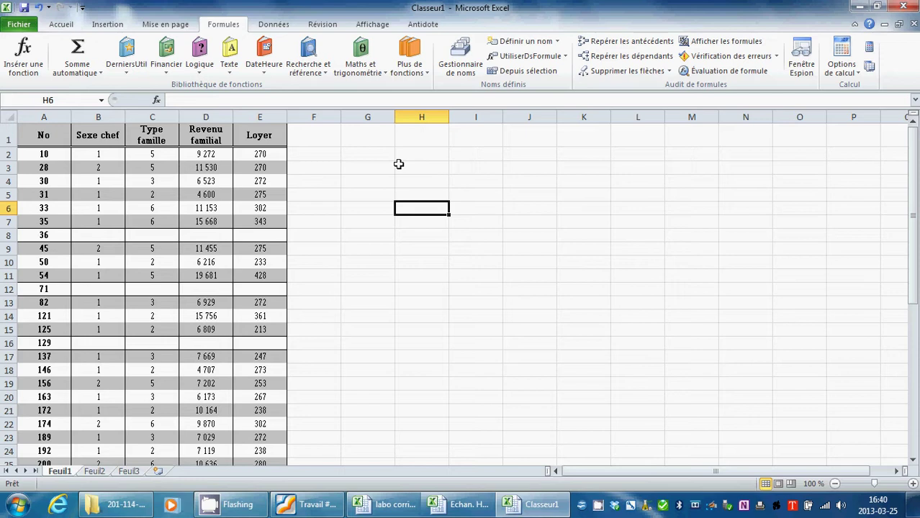
left_click(72, 26)
left_click(101, 25)
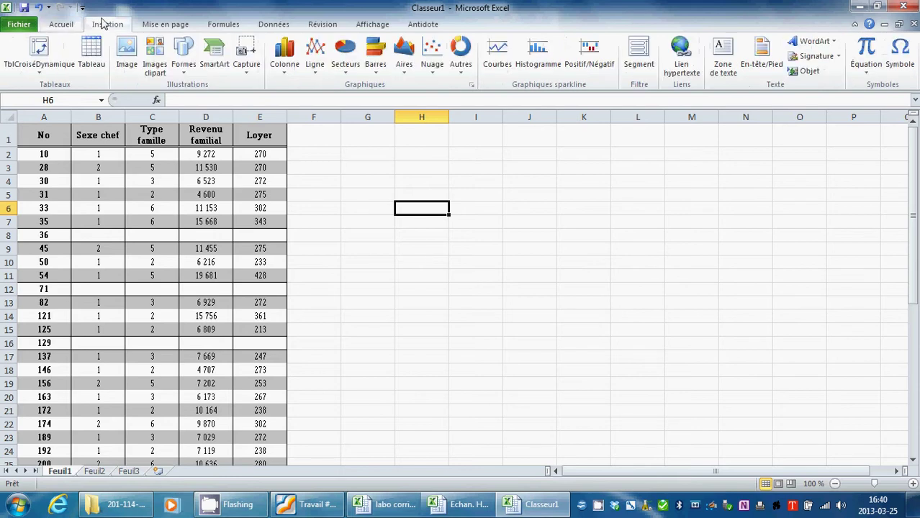
left_click(41, 52)
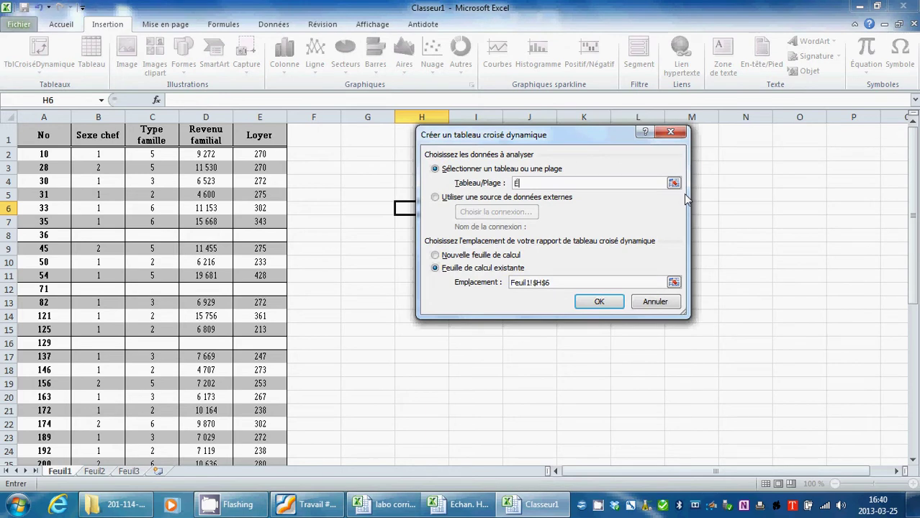
type("Échantillon")
left_click(599, 302)
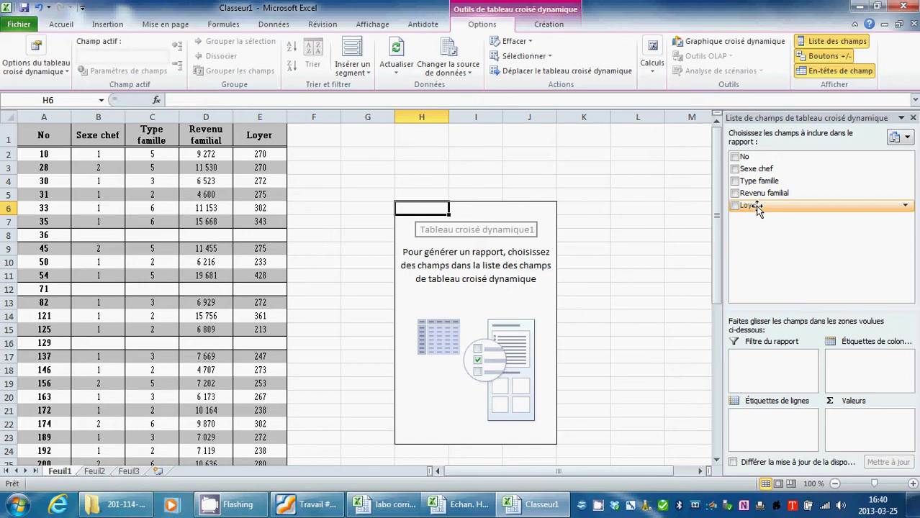
Add the Loyer field to the PivotTable's row labels and add it twice to the values area.
left_click_drag(757, 209, 783, 432)
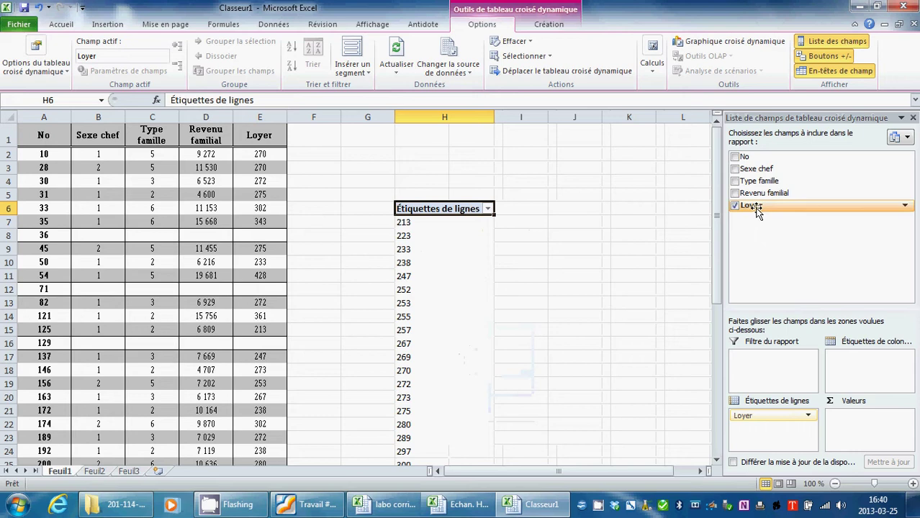
left_click_drag(758, 209, 863, 424)
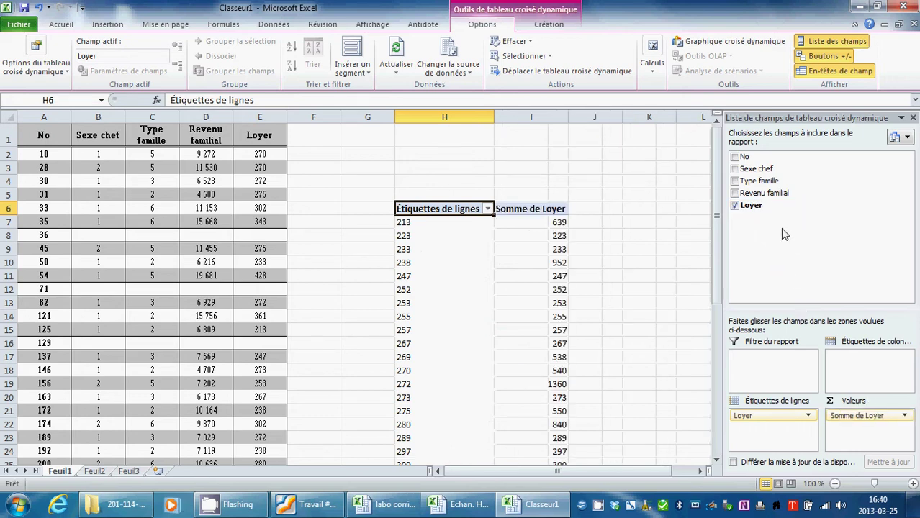
left_click_drag(755, 206, 863, 439)
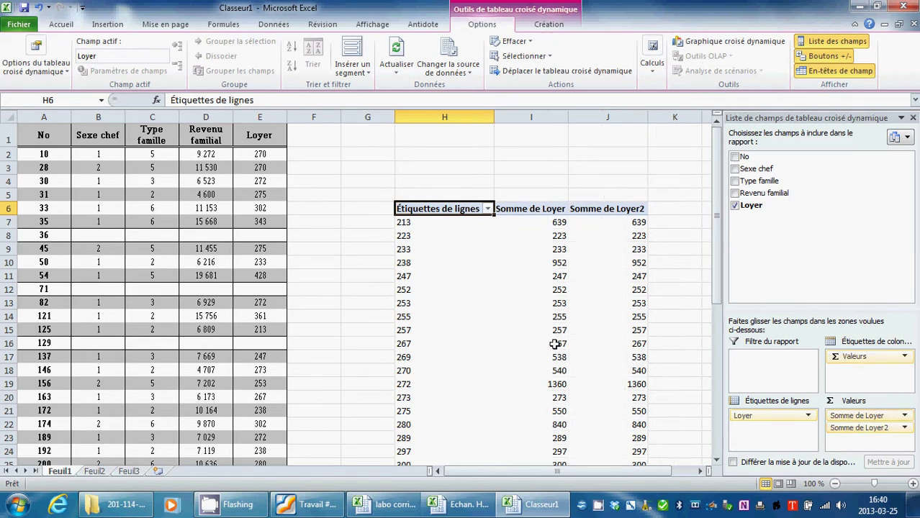
Summarize the first Loyer value field by Nombre instead of a sum and look over the resulting counts.
left_click(904, 416)
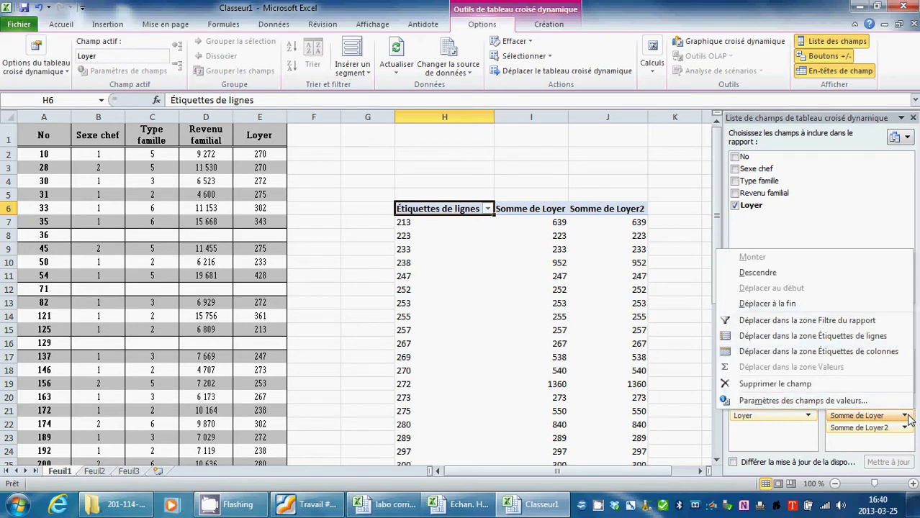
left_click(855, 402)
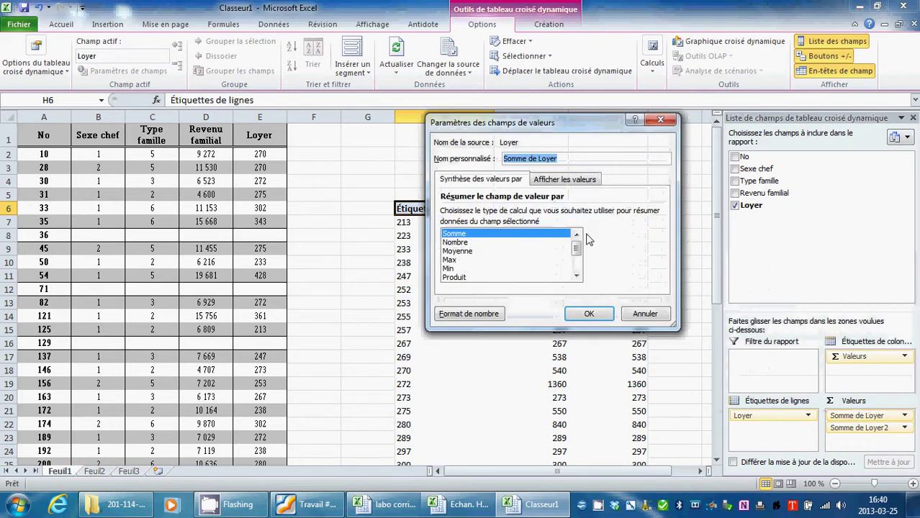
left_click(465, 242)
left_click(589, 315)
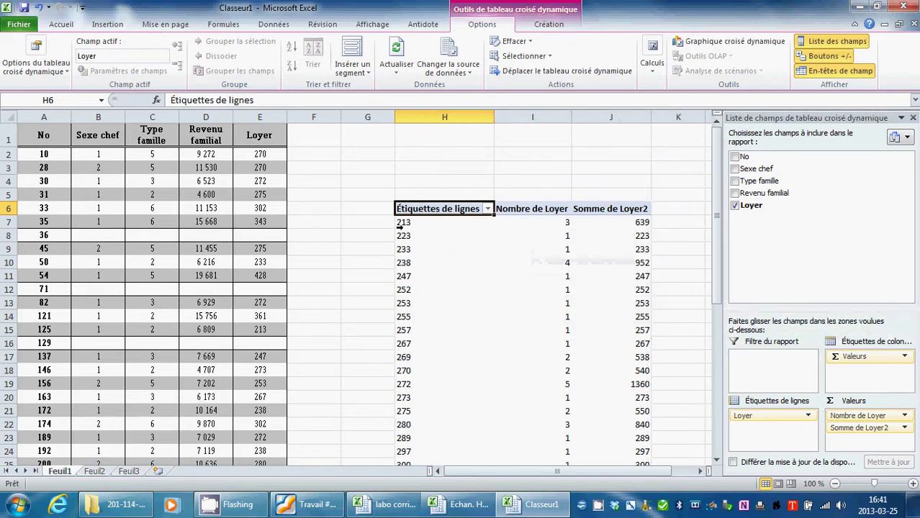
mouse_move(560, 227)
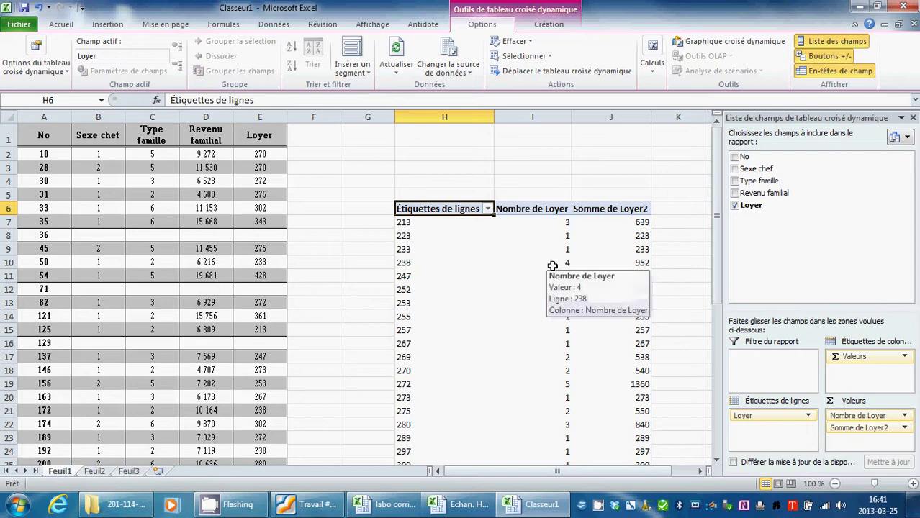
scroll(530, 269, "down", 3)
scroll(531, 270, "up", 3)
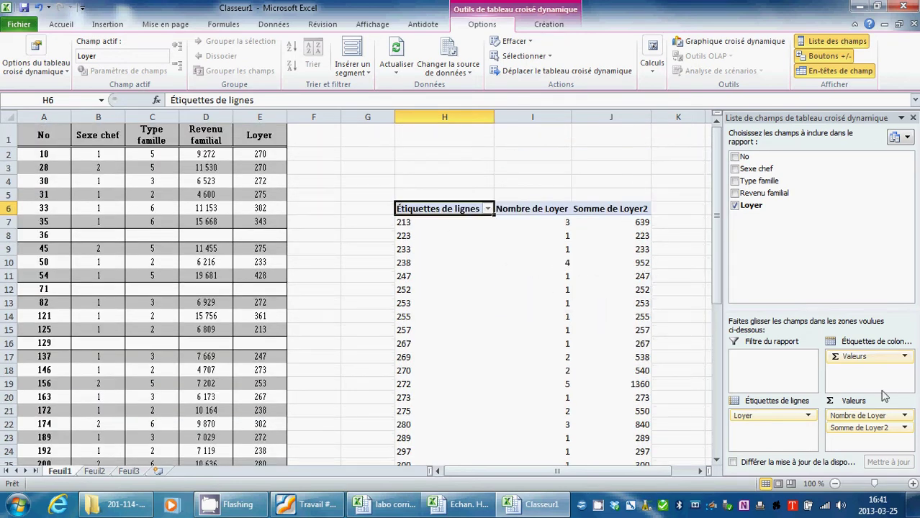
Summarize the second Loyer value field by Nombre and show its values as % du total général.
left_click(904, 427)
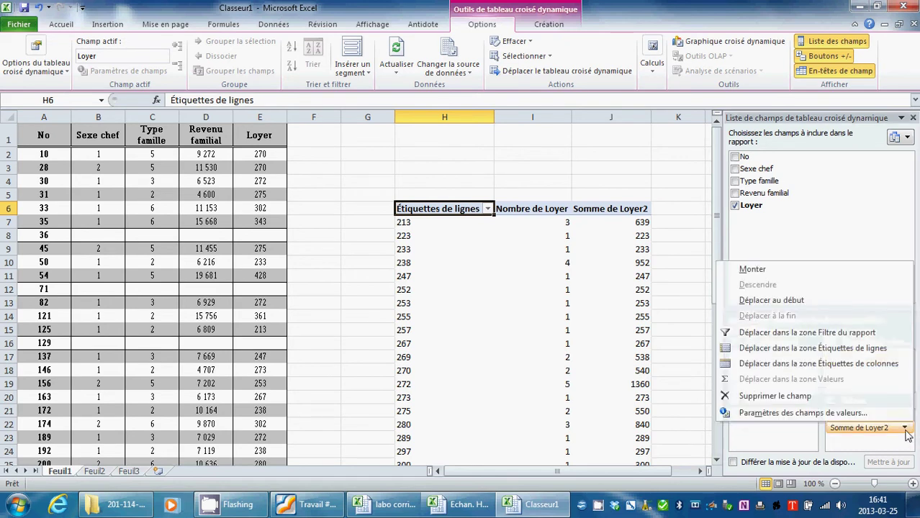
left_click(844, 416)
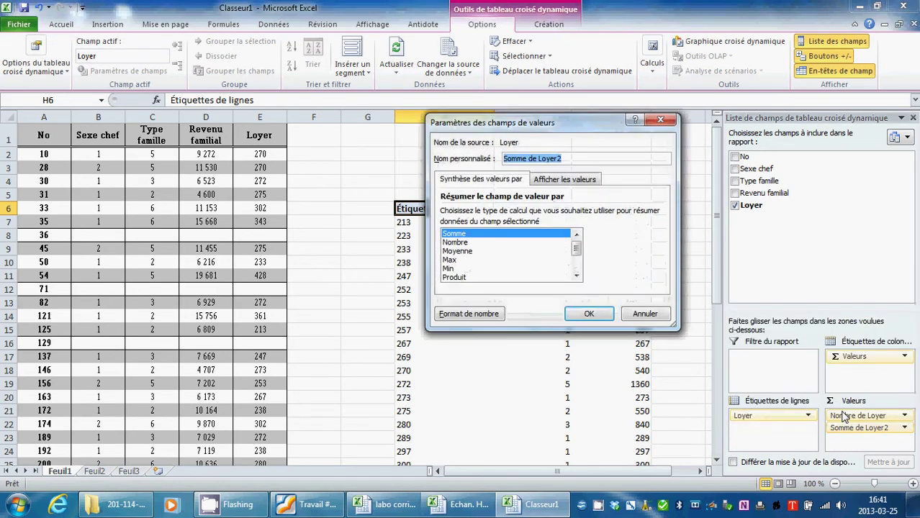
left_click(474, 244)
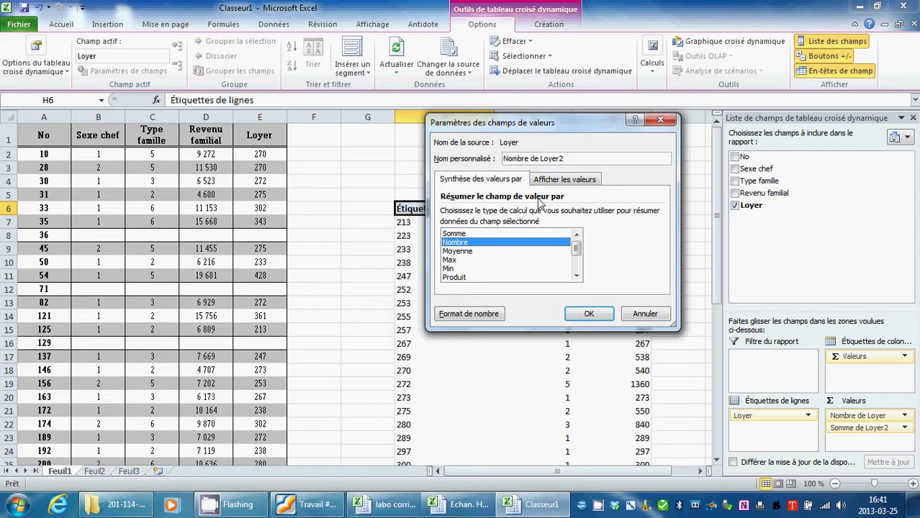
left_click(559, 181)
left_click(531, 215)
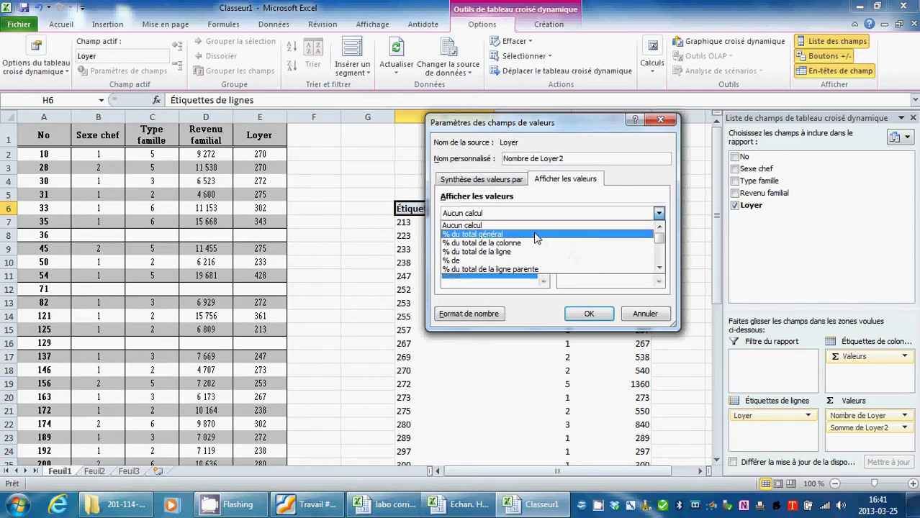
left_click(536, 237)
left_click(598, 314)
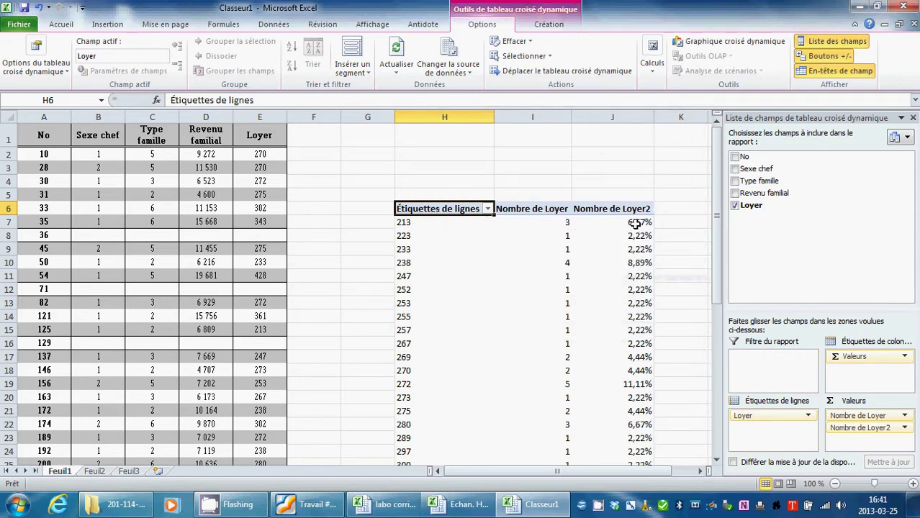
Format the Nombre de Loyer2 value field as Pourcentage with 1 decimal place.
left_click(905, 428)
left_click(850, 415)
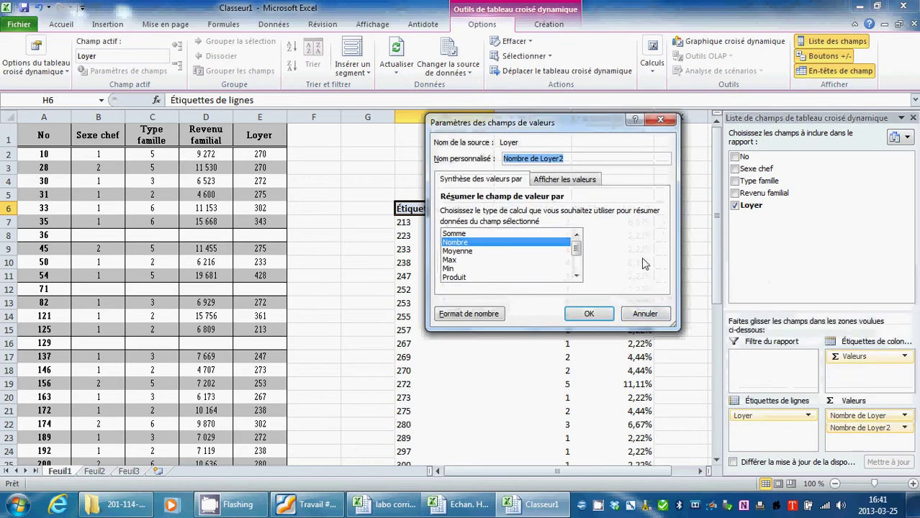
left_click(553, 180)
left_click(484, 315)
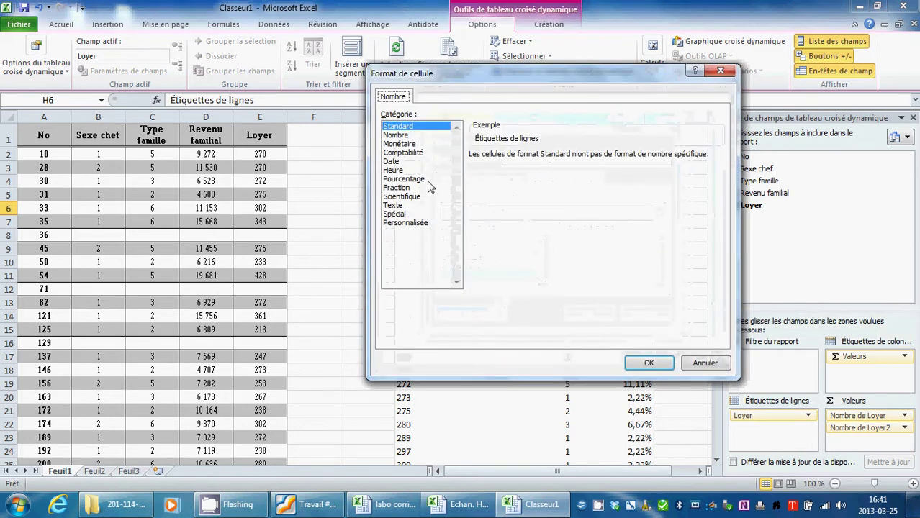
left_click(410, 179)
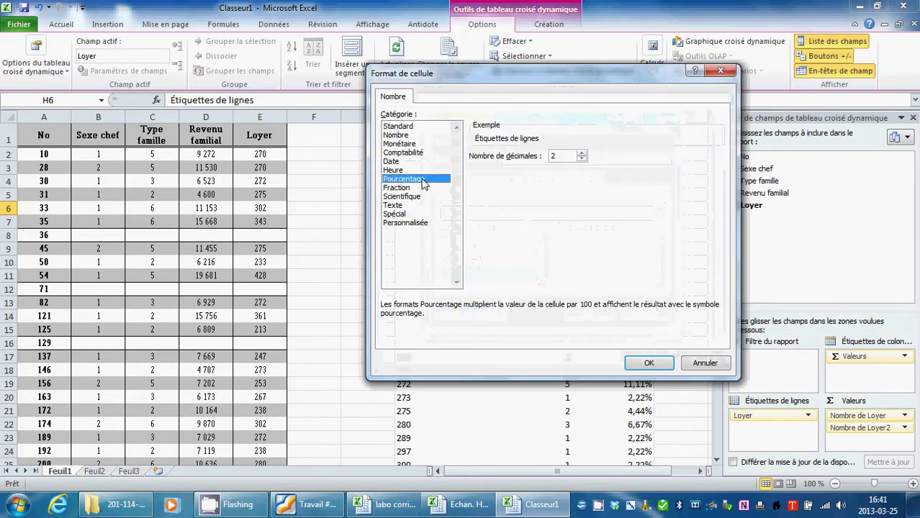
left_click(583, 160)
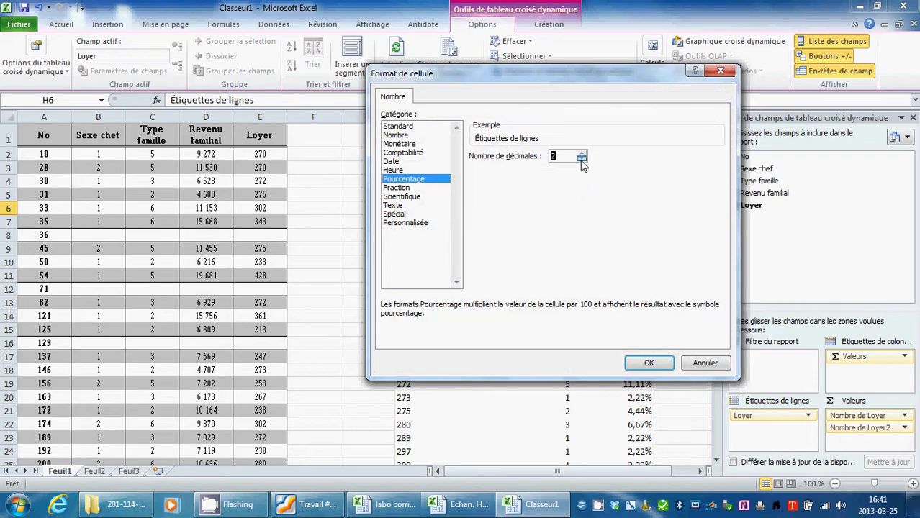
left_click(648, 363)
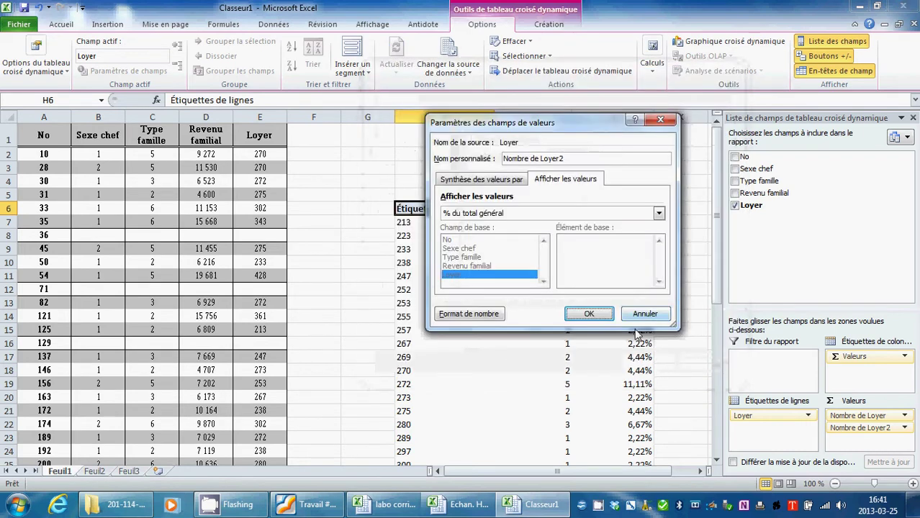
left_click(589, 313)
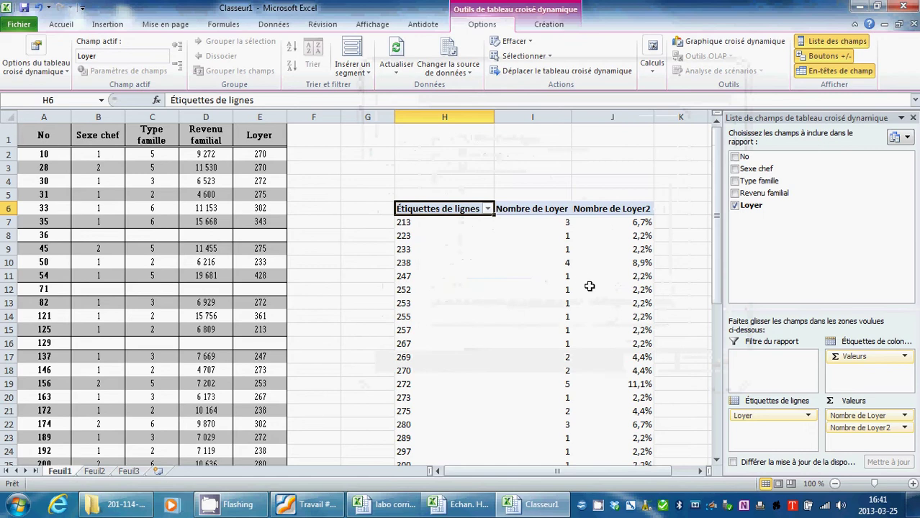
Group the PivotTable's individual Loyer row labels into classes with an interval of 10.
mouse_move(590, 286)
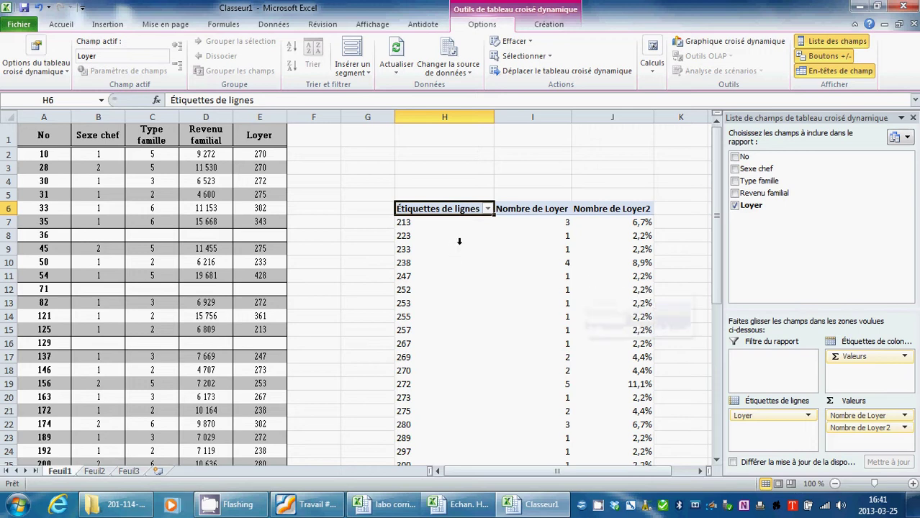
mouse_move(414, 225)
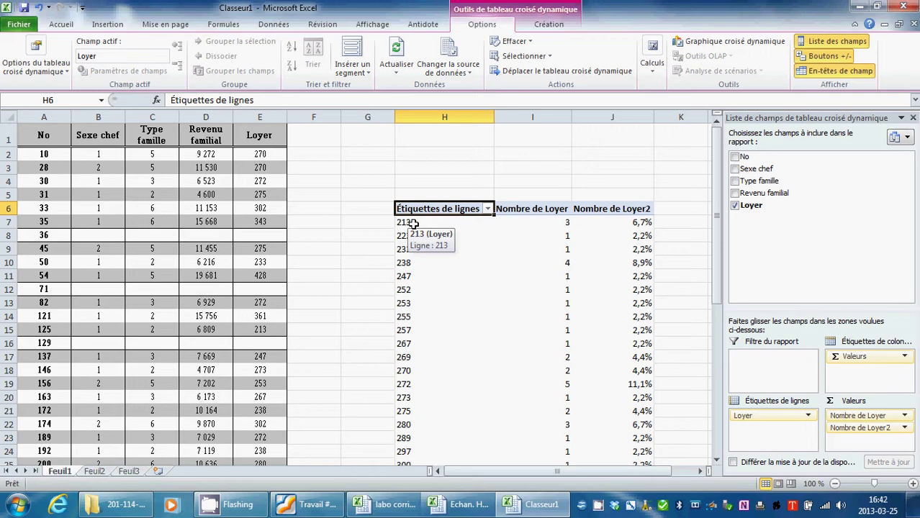
scroll(569, 297, "down", 7)
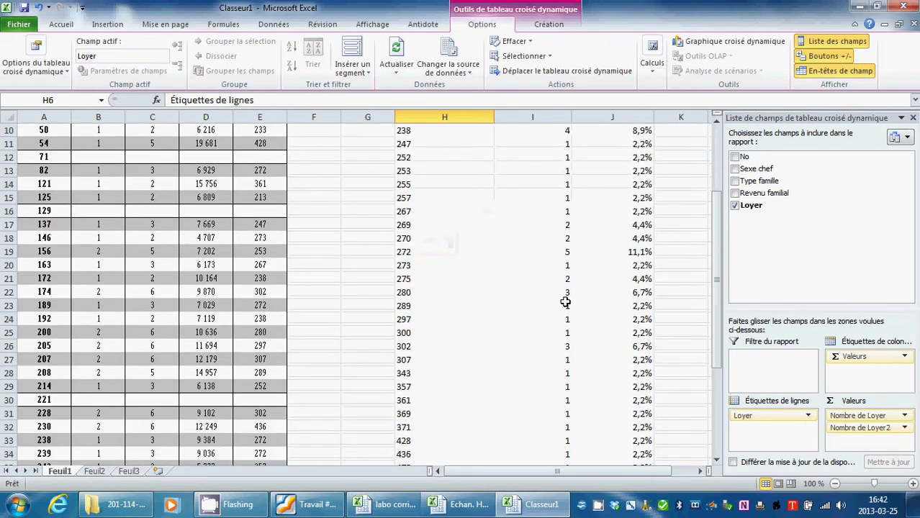
scroll(565, 301, "up", 7)
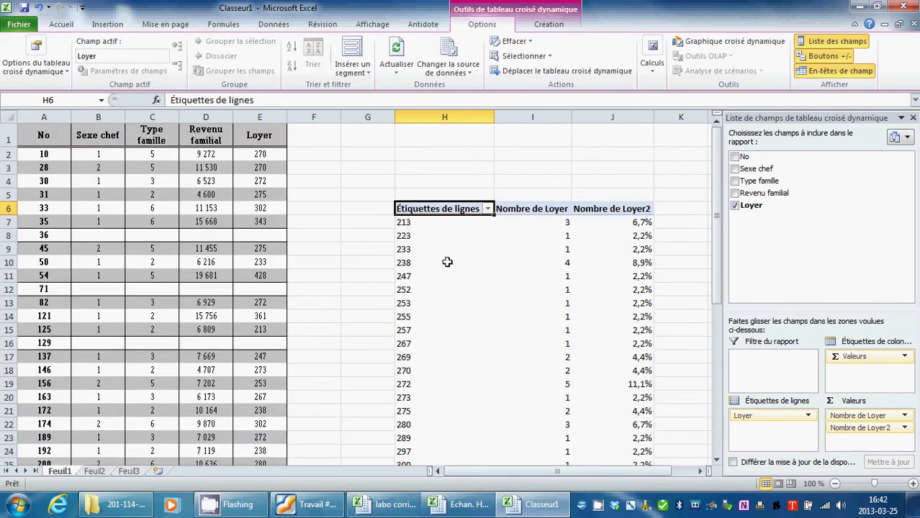
left_click(400, 236)
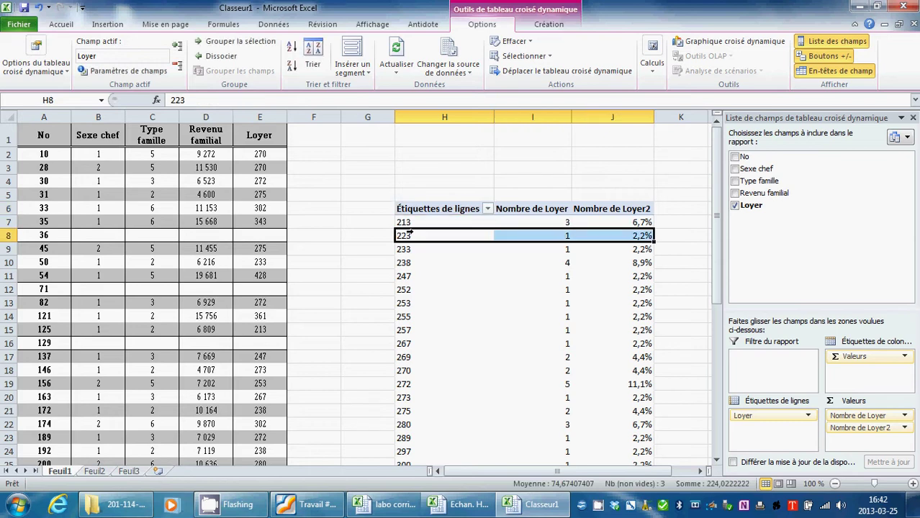
right_click(414, 235)
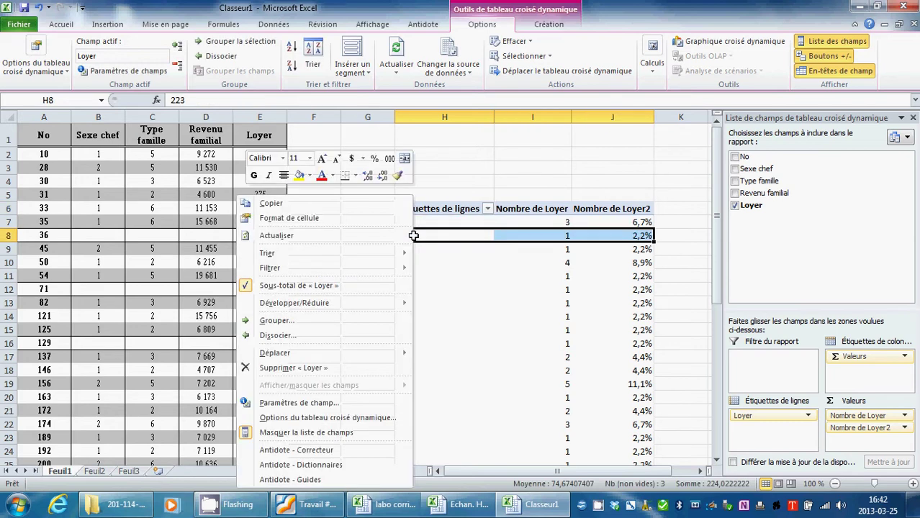
left_click(276, 322)
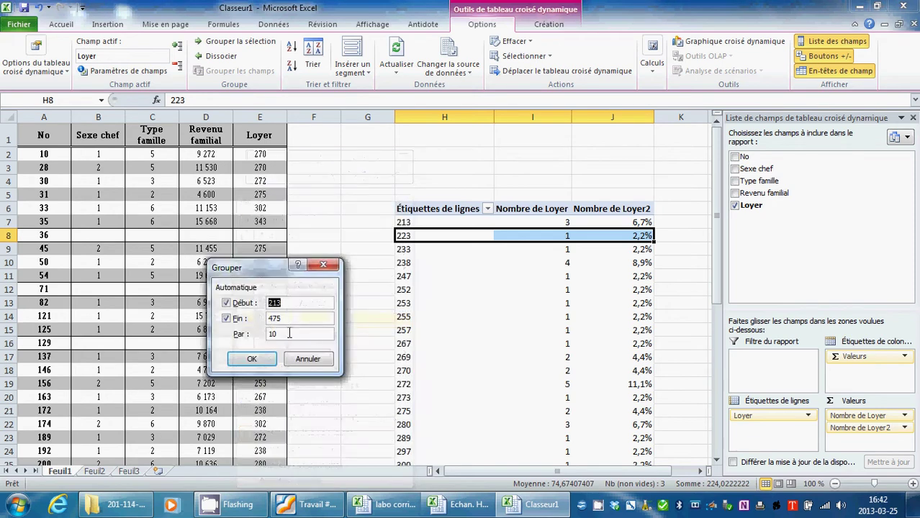
left_click_drag(290, 333, 262, 338)
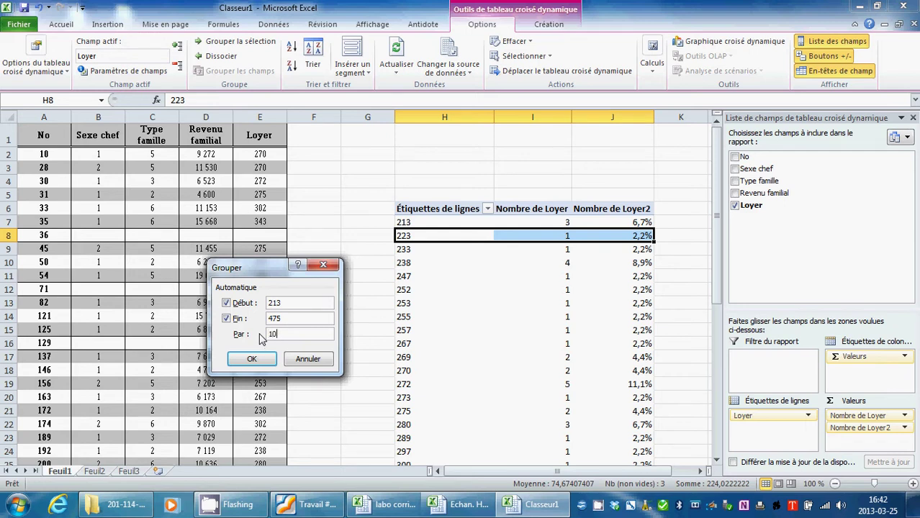
left_click(251, 359)
Set the grouping interval of the PivotTable's Loyer row labels to 30.
right_click(414, 236)
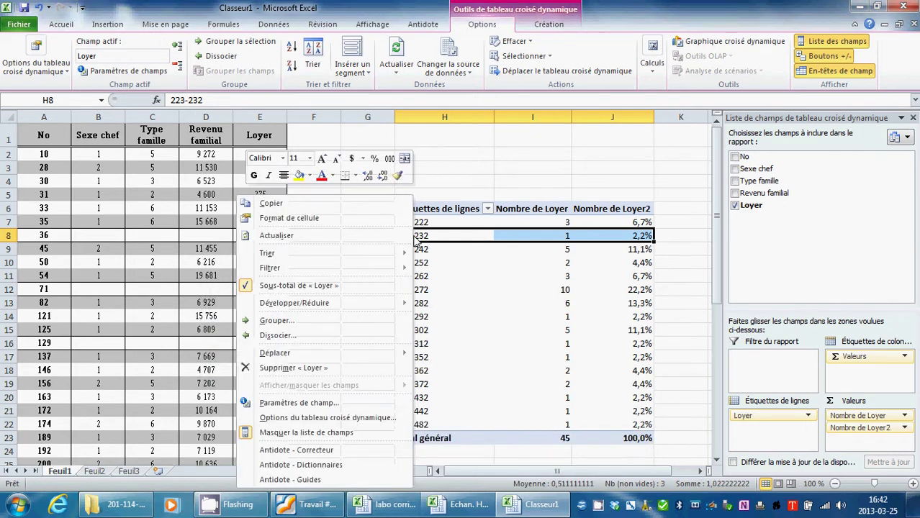
left_click(311, 321)
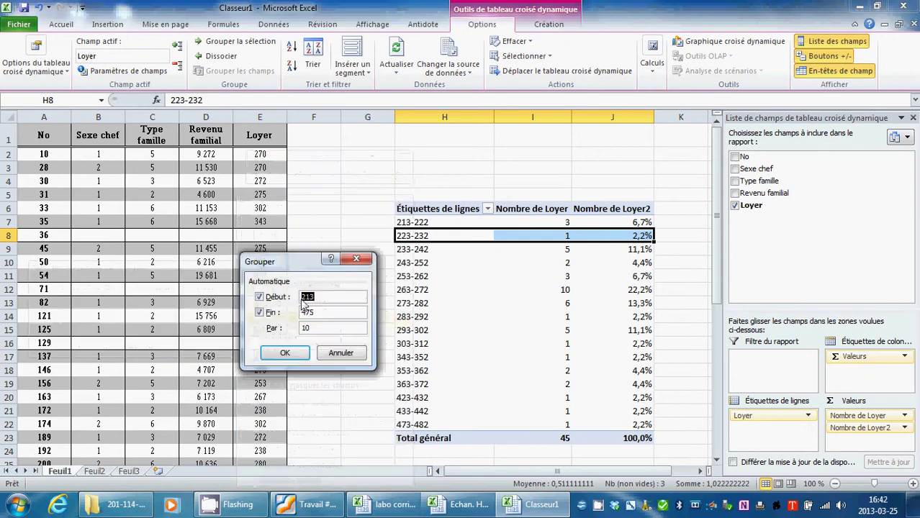
double_click(308, 330)
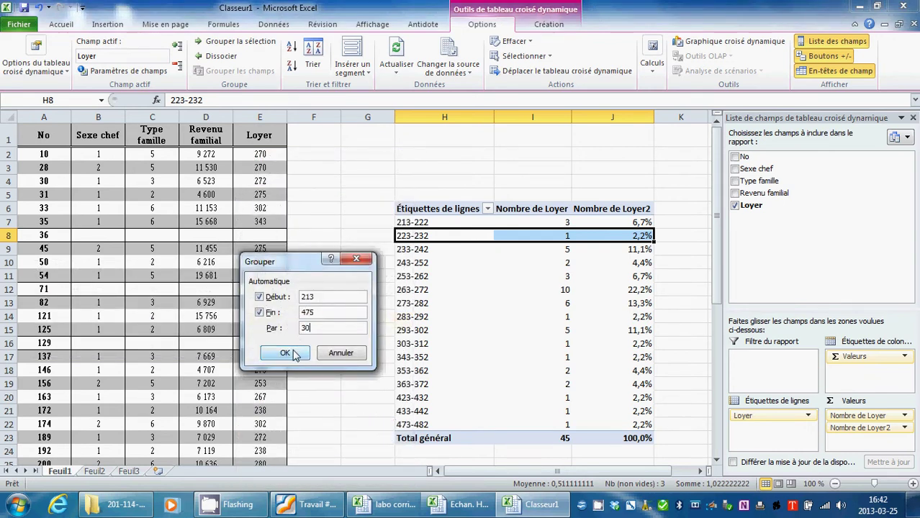
left_click(293, 353)
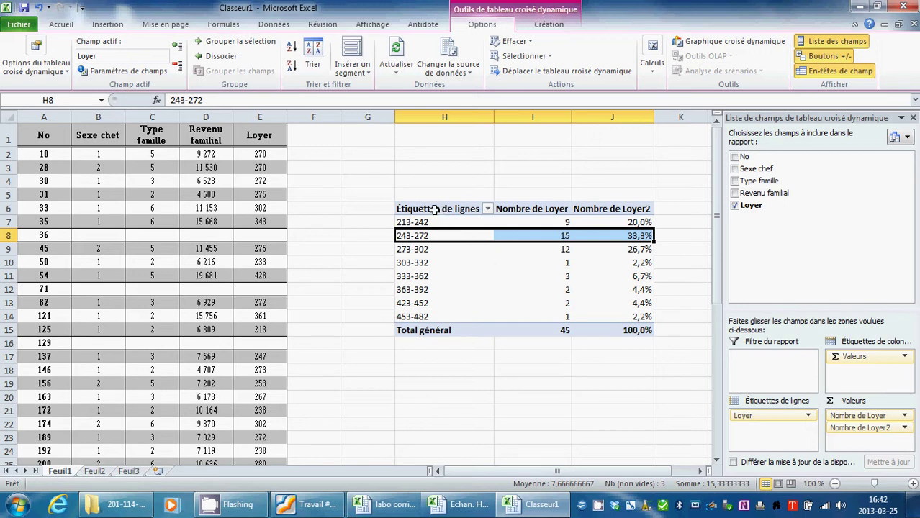
Copy the whole Loyer PivotTable from Feuil1 and paste it at cell B2 of Feuil2.
left_click_drag(434, 208, 640, 333)
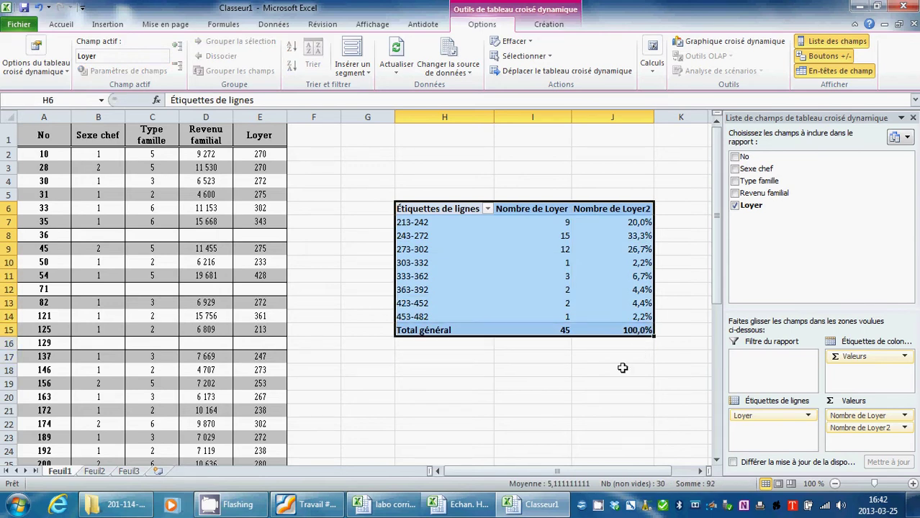
key("ctrl+c")
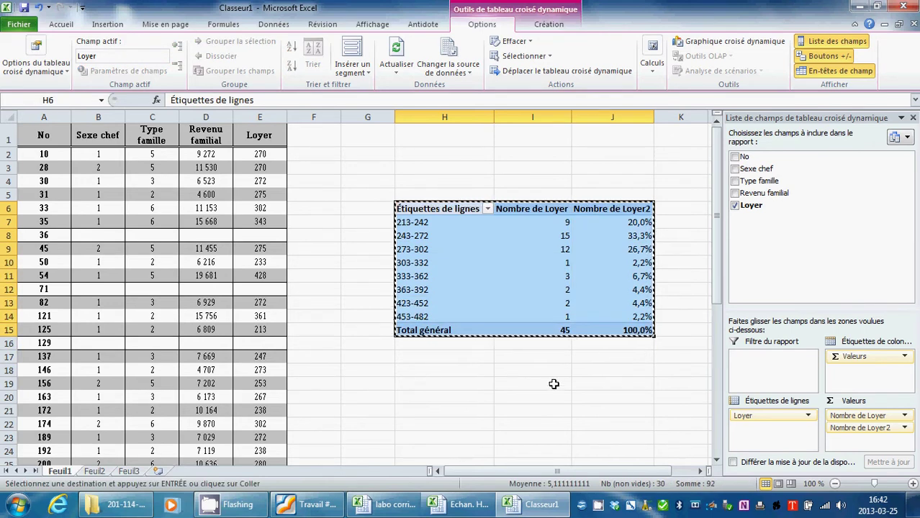
left_click(100, 473)
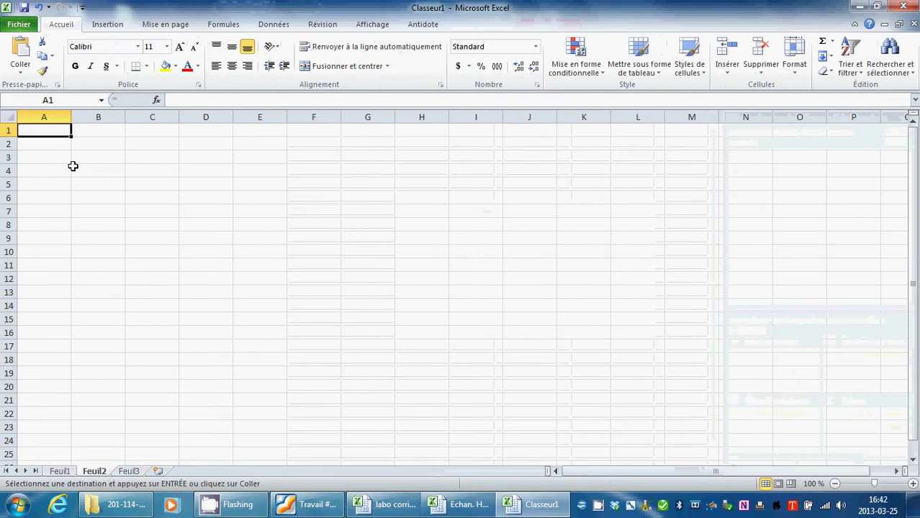
left_click(94, 145)
key("ctrl+v")
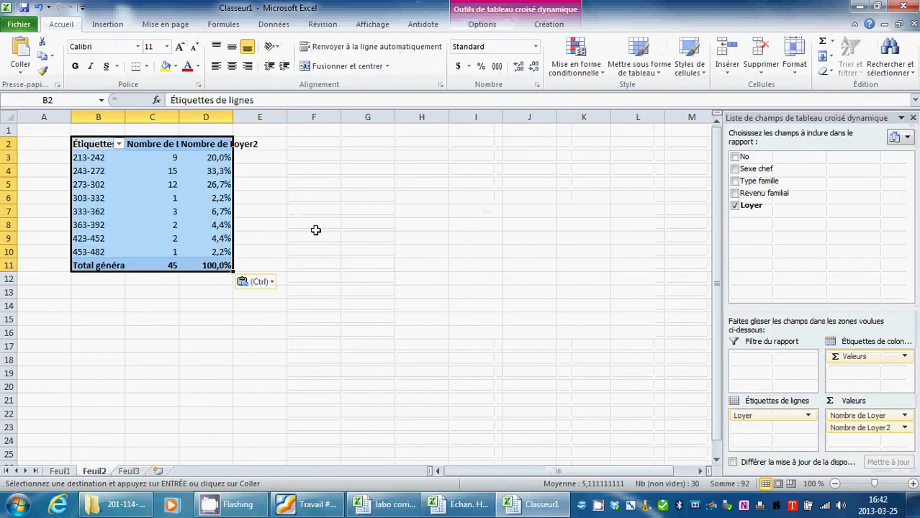
Widen columns B, C and D of Feuil2 so the table's headers fit.
left_click_drag(127, 117, 370, 121)
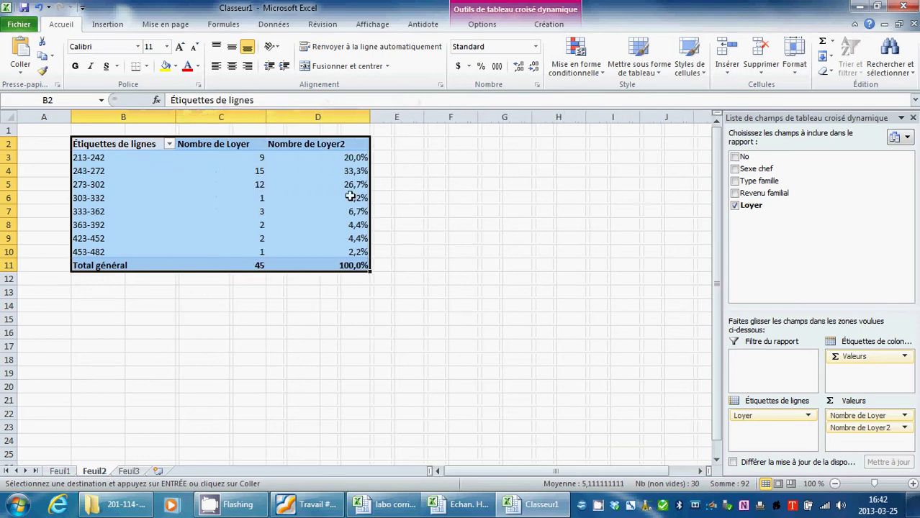
left_click(461, 251)
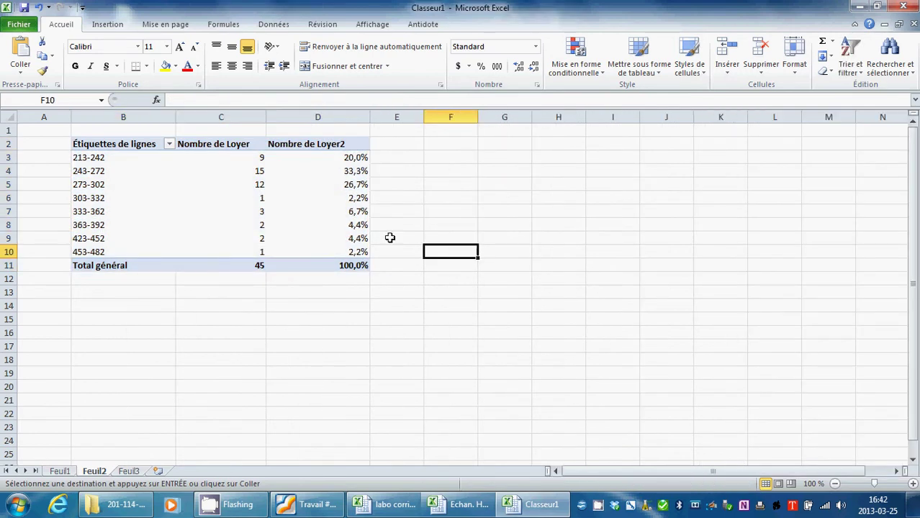
Check the row labels' filter list in the pasted PivotTable and delete that PivotTable from Feuil2.
left_click(170, 144)
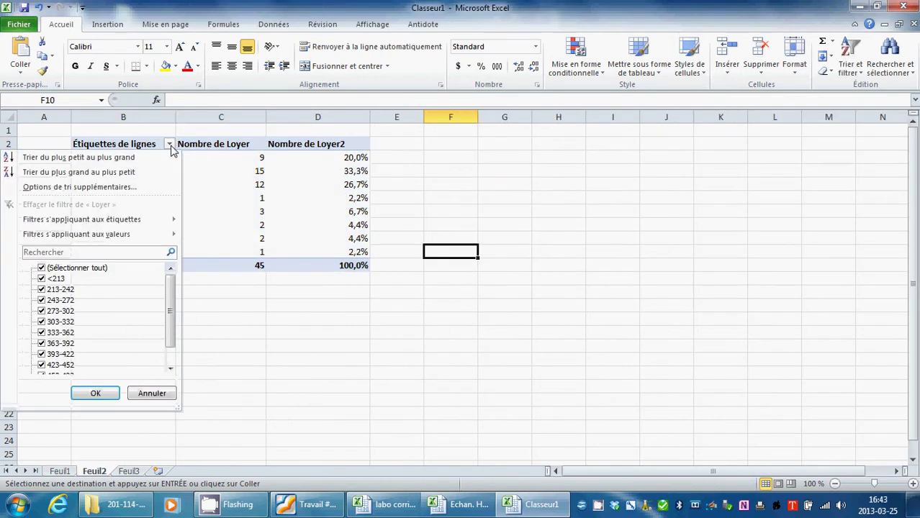
left_click(453, 208)
left_click_drag(163, 150, 317, 261)
key("Delete")
left_click(504, 211)
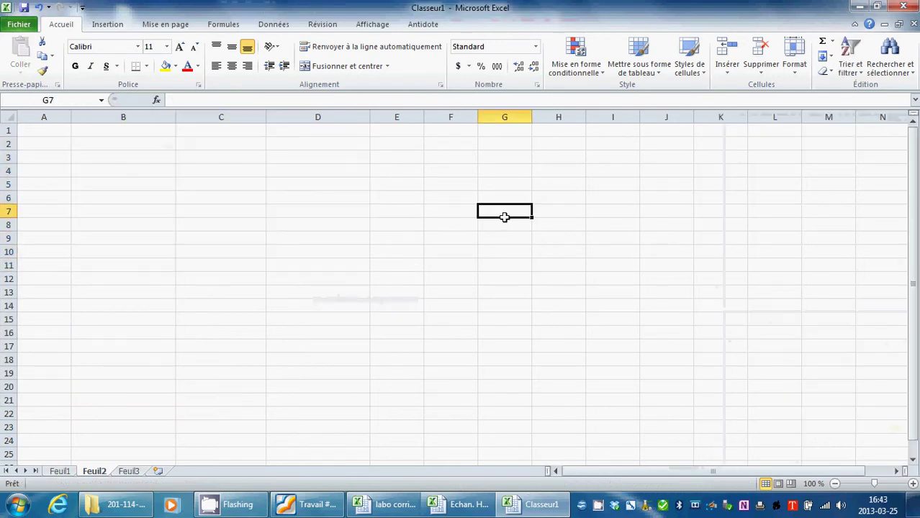
Copy the PivotTable from Feuil1 again and paste only its values and number formatting at cell B2 of Feuil2.
left_click(146, 143)
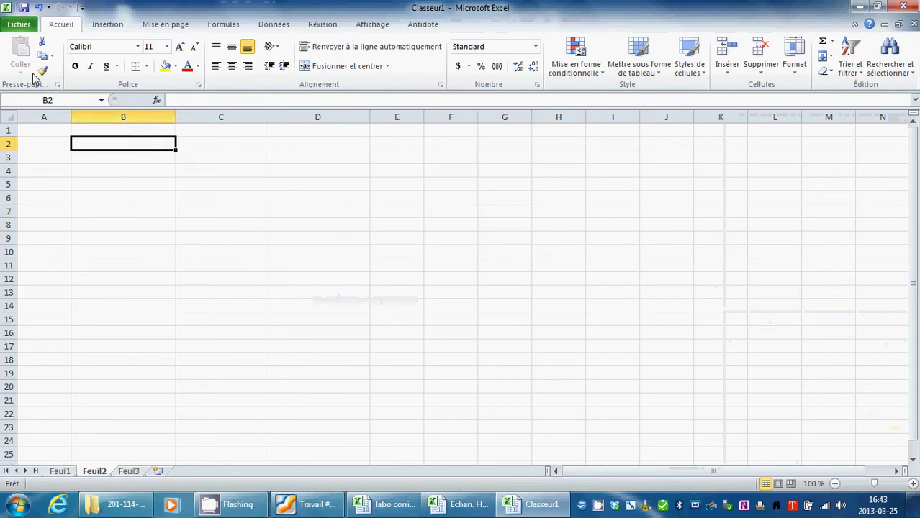
left_click(59, 472)
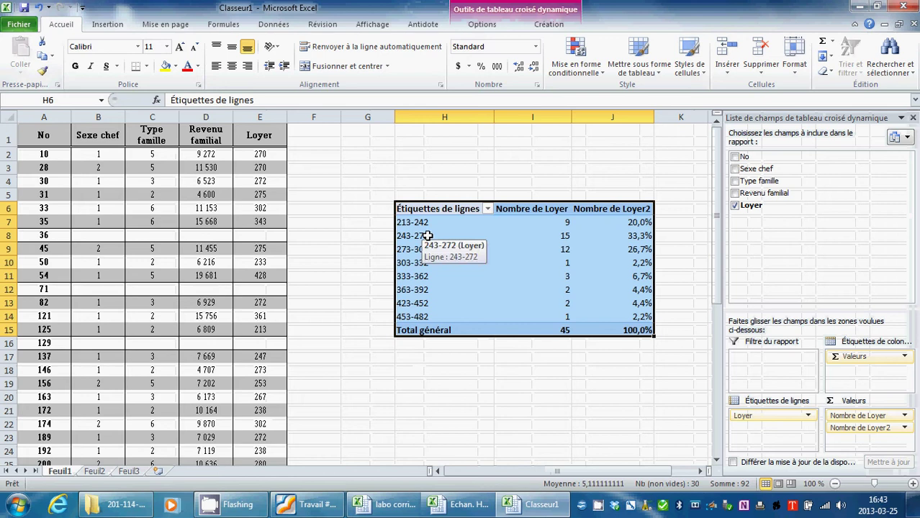
key("ctrl+c")
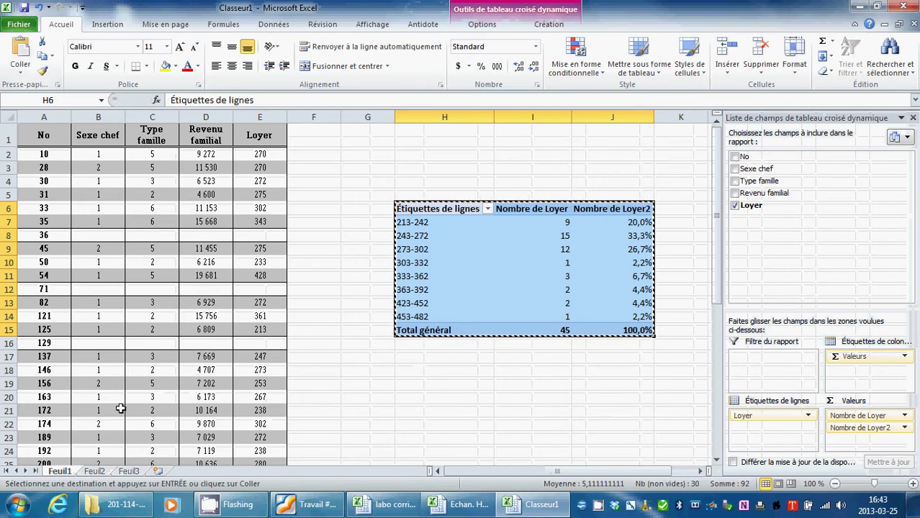
left_click(94, 471)
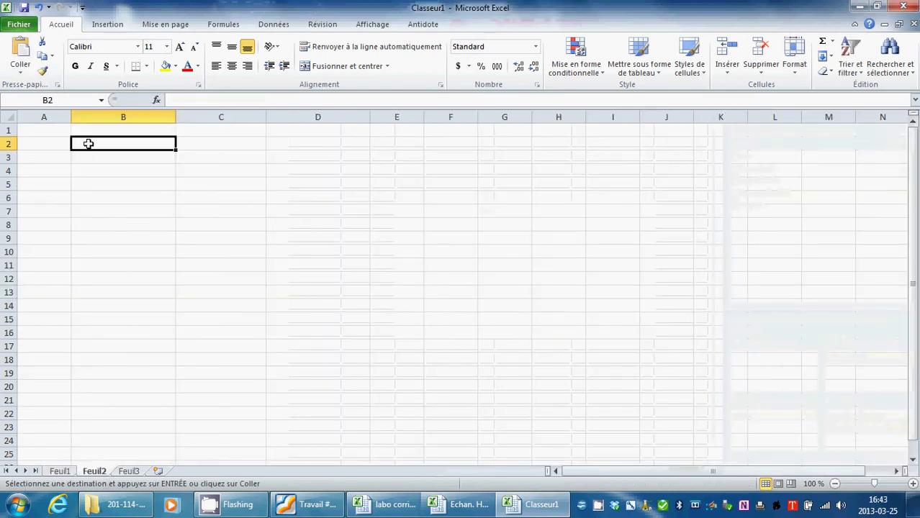
left_click(22, 72)
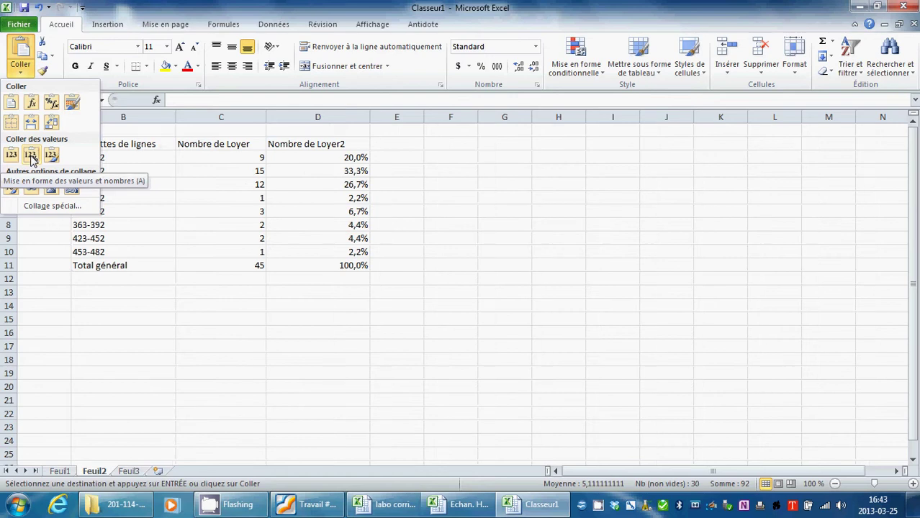
left_click(31, 157)
left_click(464, 203)
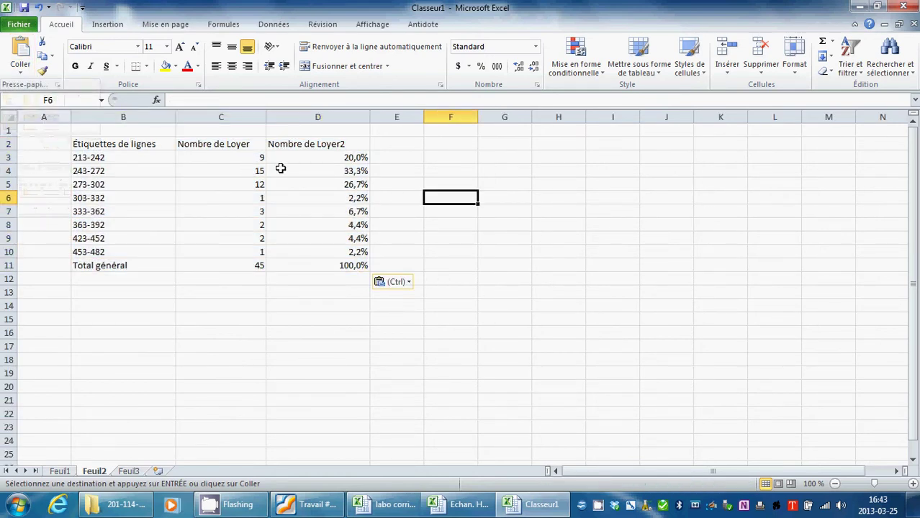
Center the contents of the pasted table B2:D11 horizontally.
left_click_drag(125, 144, 343, 267)
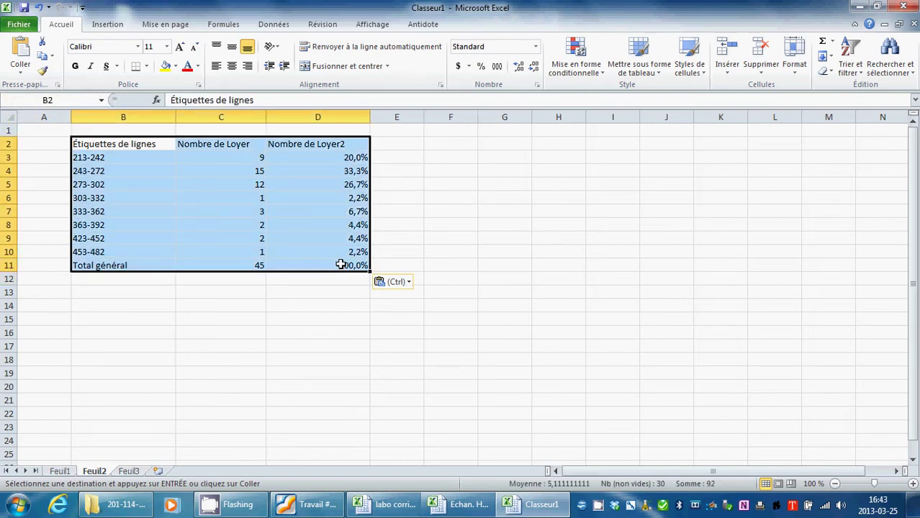
left_click(232, 66)
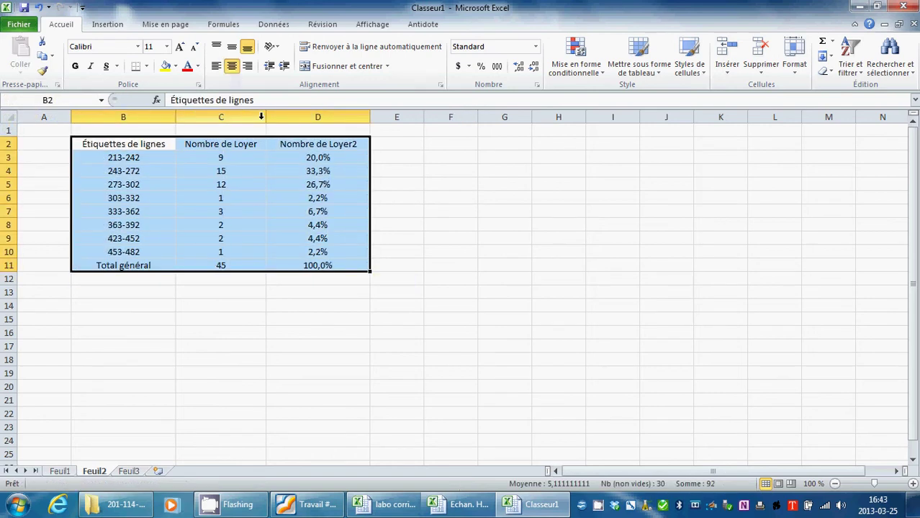
left_click(421, 185)
Rename the table headers in B2, C2 and D2 as Loyer, Nombre de familles and Fréquences.
double_click(144, 144)
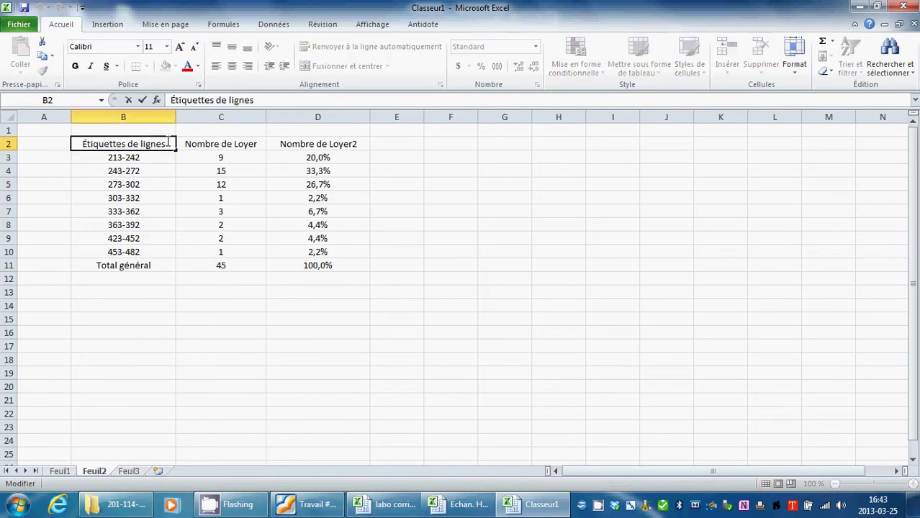
left_click_drag(168, 143, 64, 140)
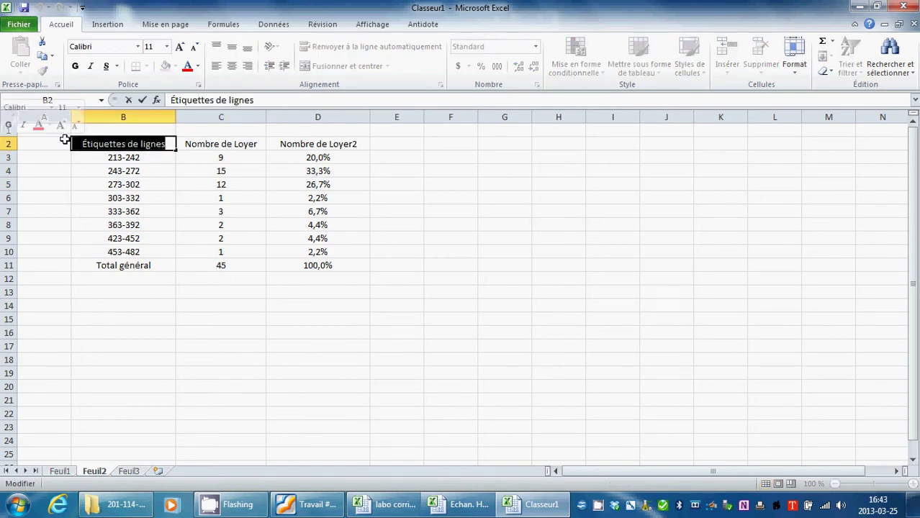
type("Loyer")
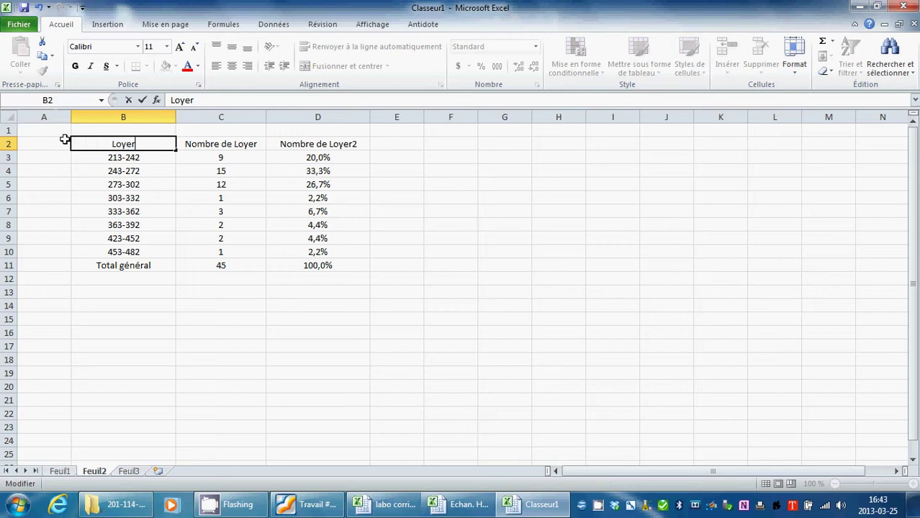
key("Tab")
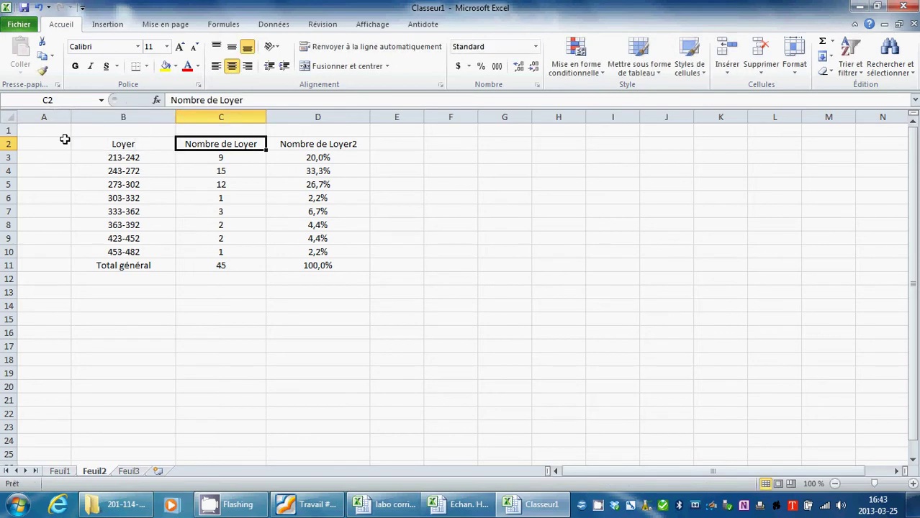
type("Nombre de")
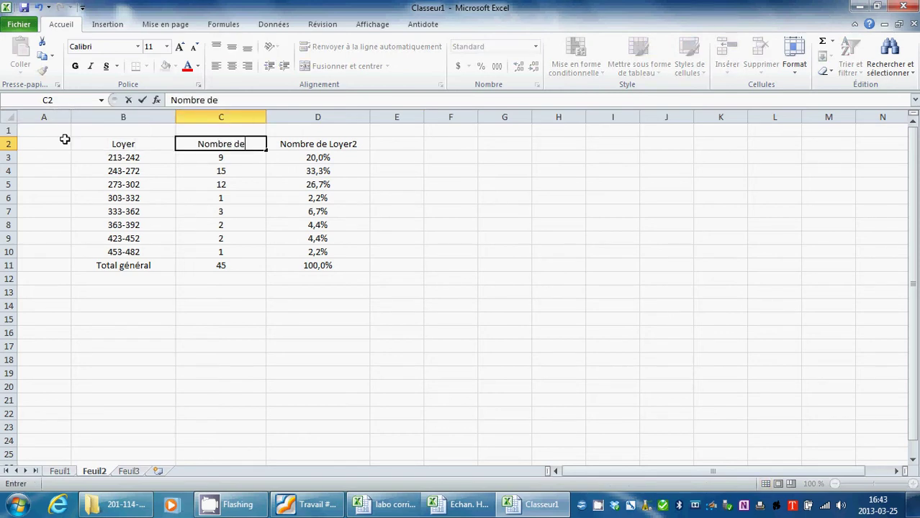
type(" familles")
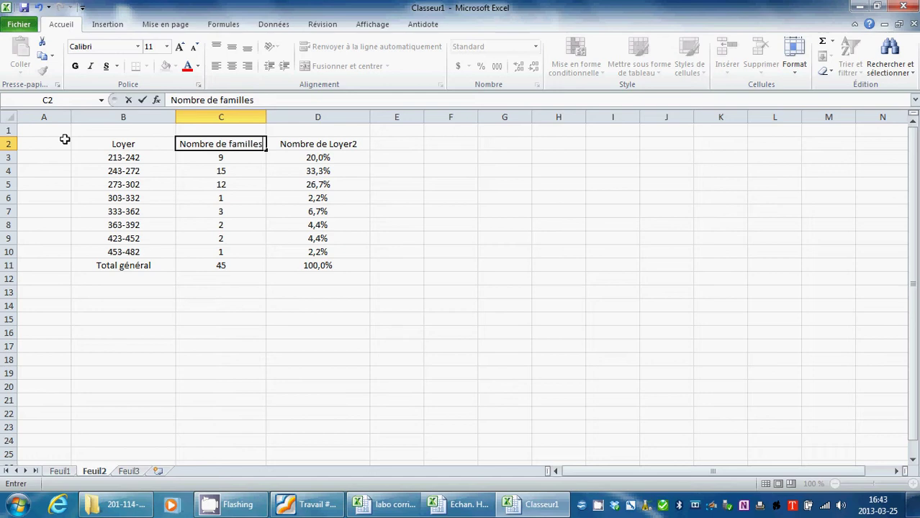
key("Tab")
type("Fr")
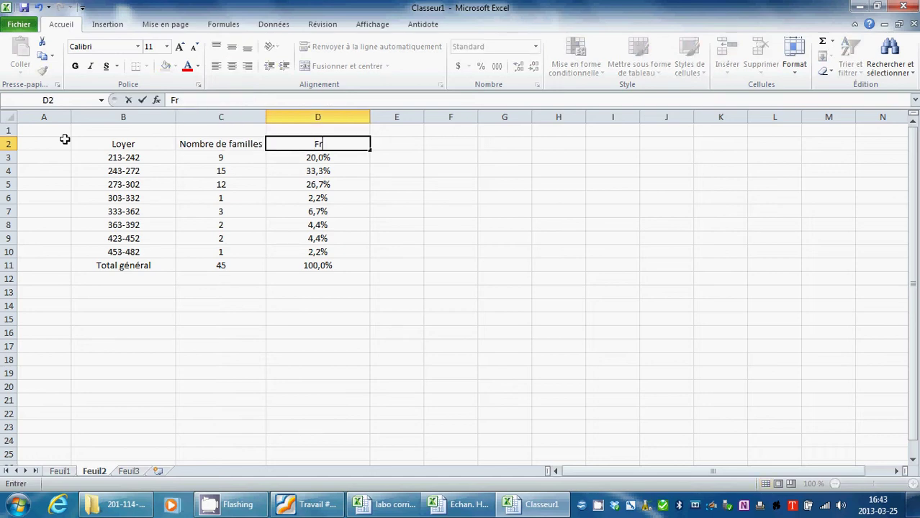
type("équence")
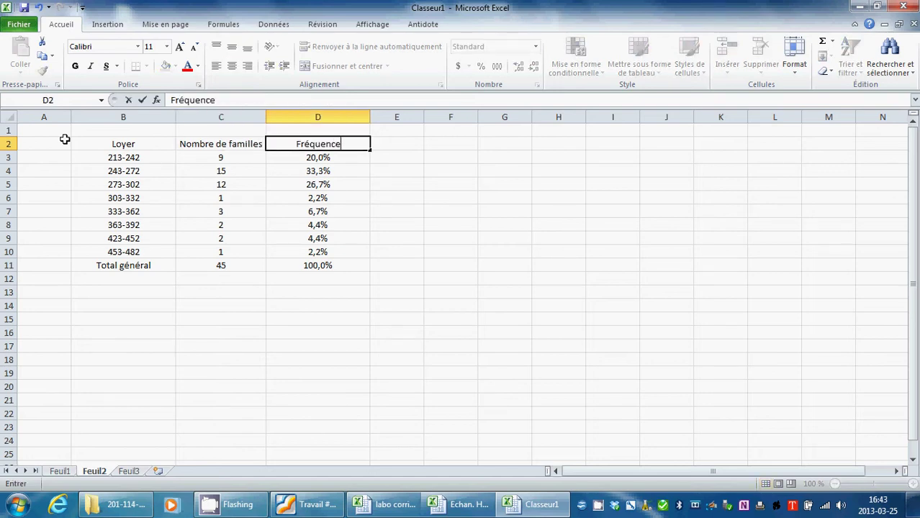
type("s")
left_click(168, 185)
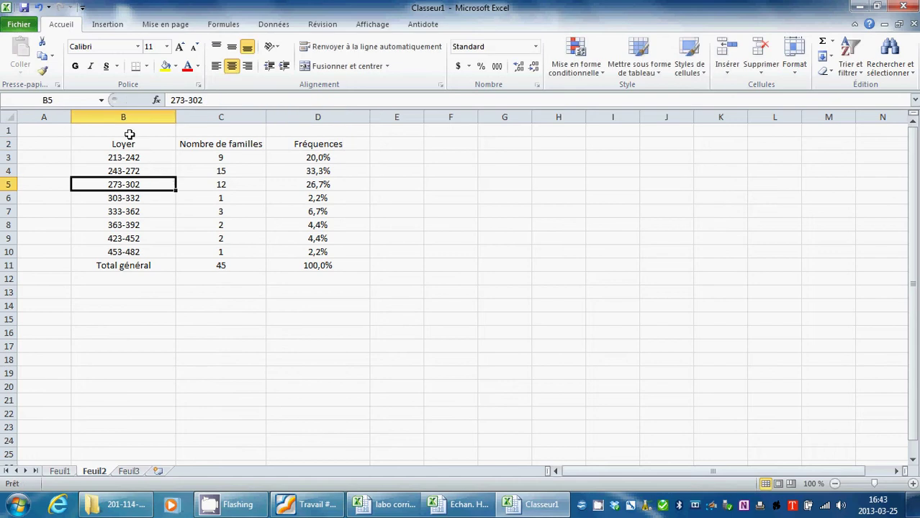
Merge and center B1:D1 above the table and enter the title "Distribution des familles de l'échantillon selon leur loyer".
left_click_drag(130, 134, 309, 131)
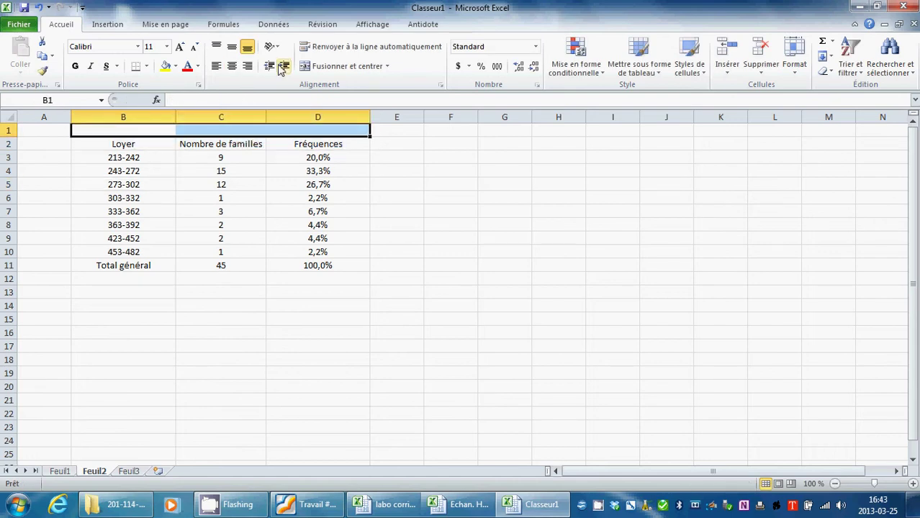
left_click(306, 66)
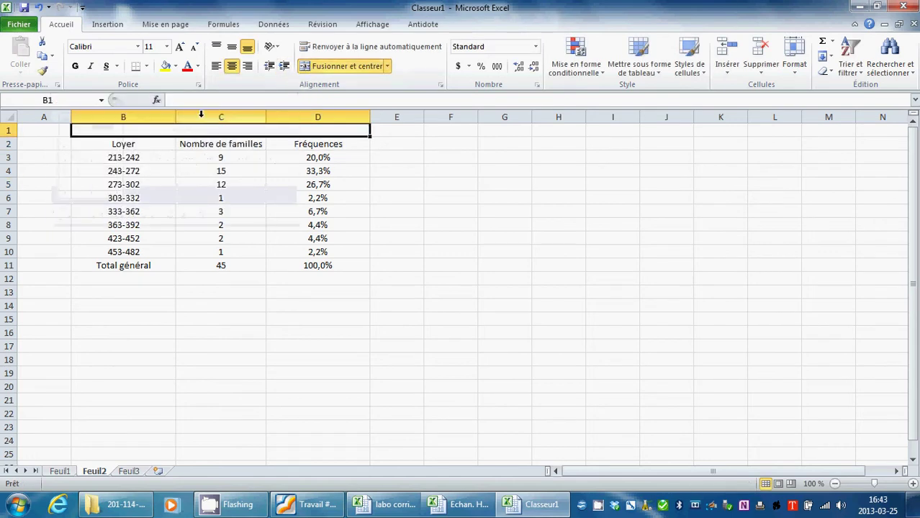
type("D")
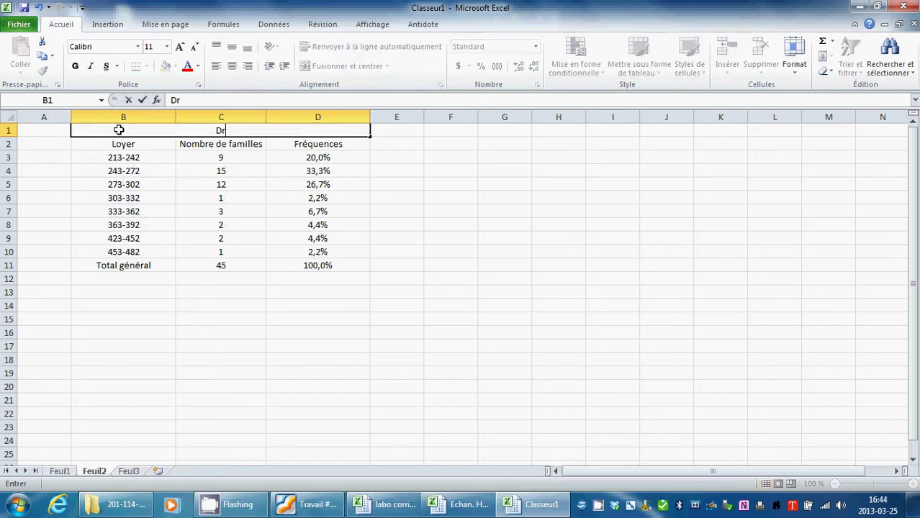
type("istribution")
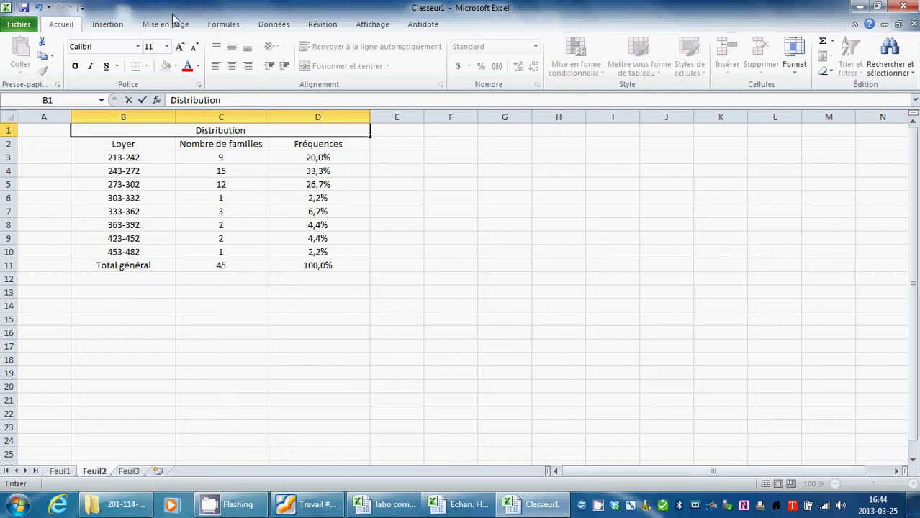
type("des fam")
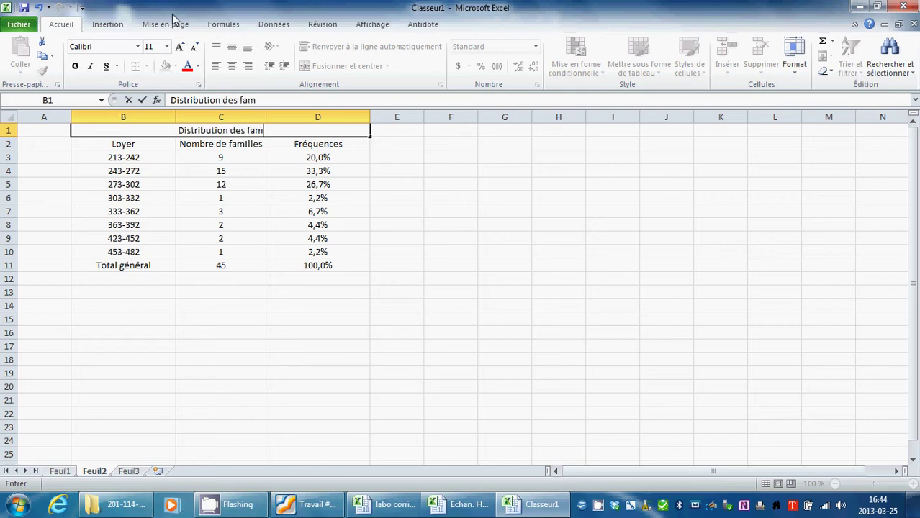
type("illes de l")
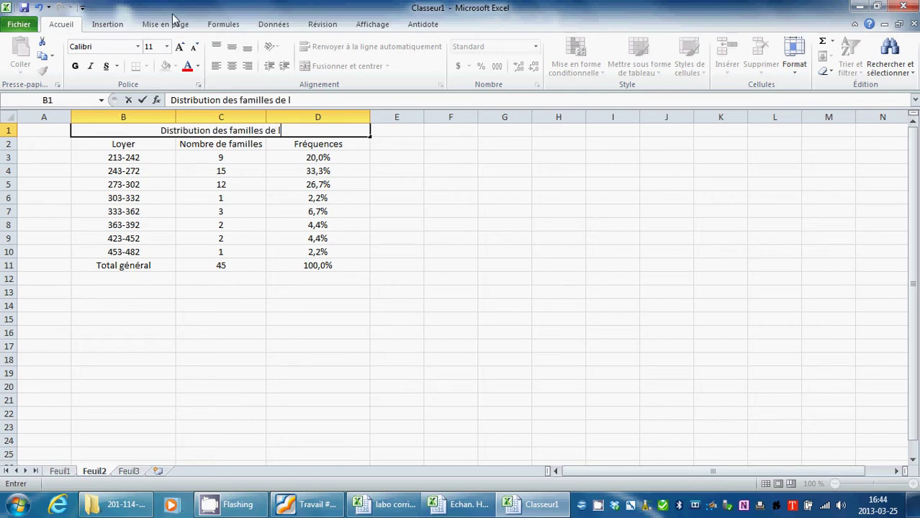
type("'échantill")
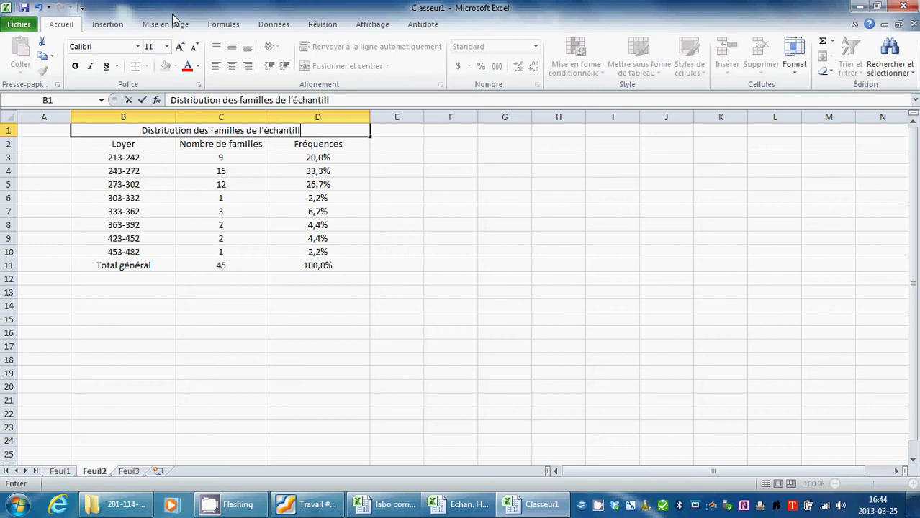
type("on selon")
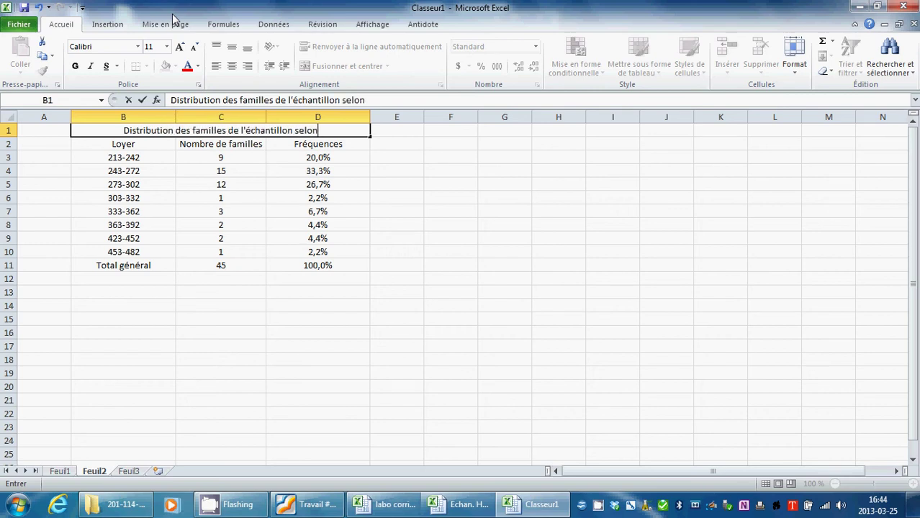
type(" leur loyer")
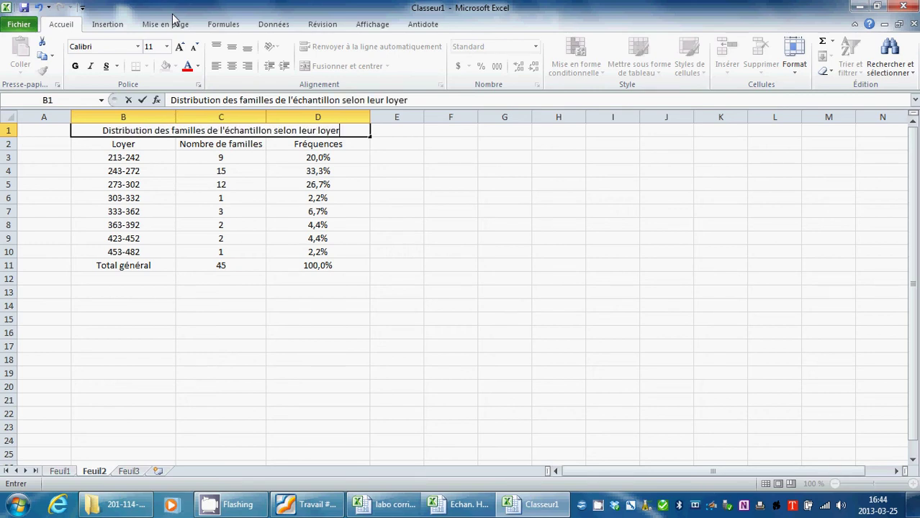
left_click(393, 170)
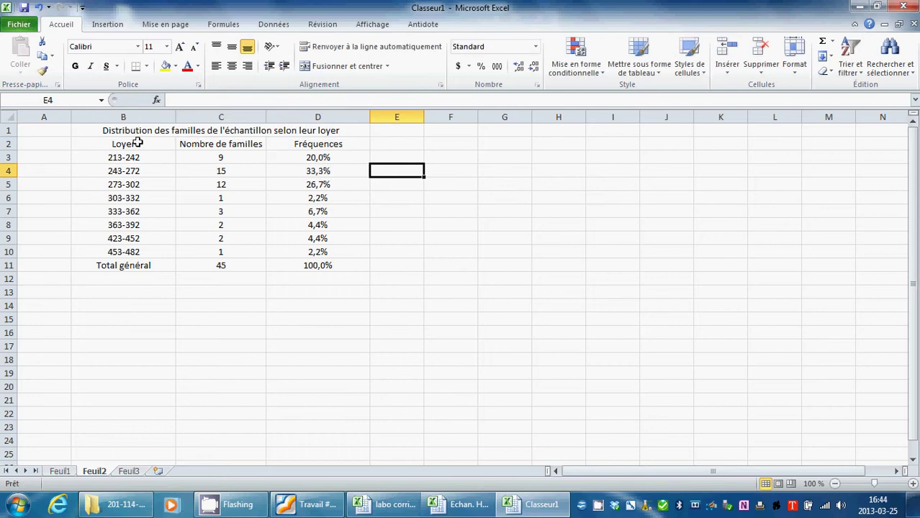
Apply all borders to every cell of the frequency table in B2:D11.
left_click_drag(140, 142, 266, 147)
left_click(289, 157)
left_click_drag(144, 143, 295, 264)
left_click(146, 65)
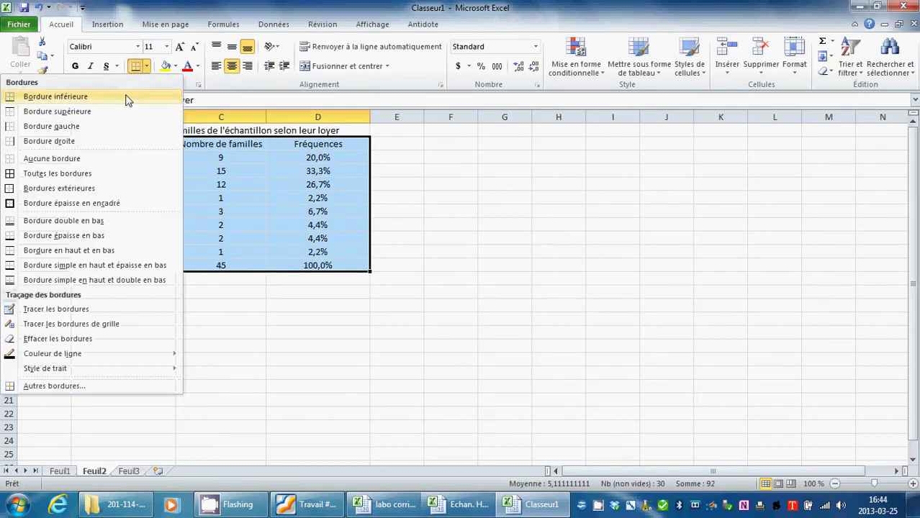
left_click(39, 176)
left_click(413, 200)
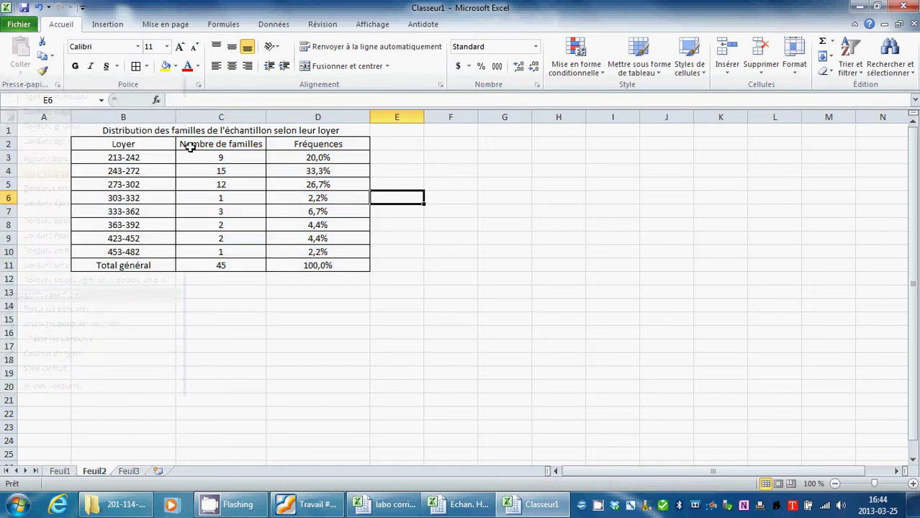
Fill the header cells B2:D2 with a light grey theme colour.
left_click_drag(154, 144, 299, 144)
left_click(176, 66)
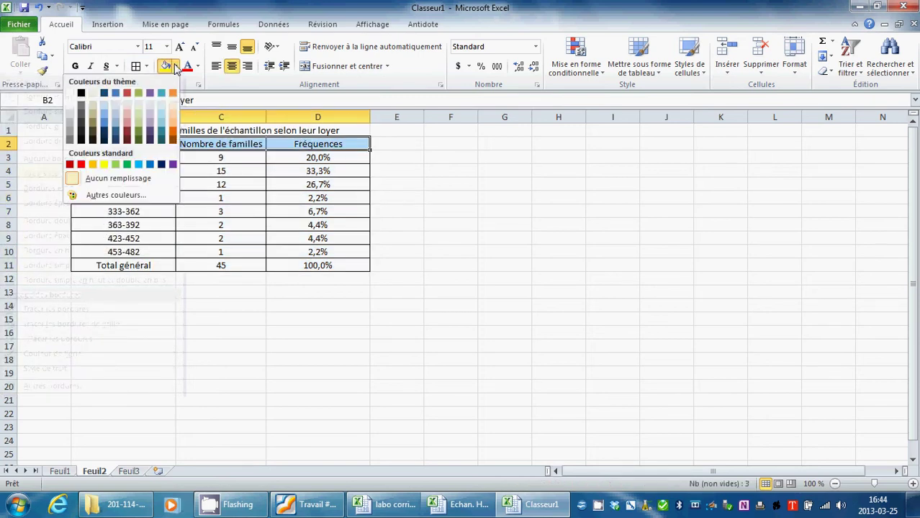
left_click(70, 109)
left_click(403, 180)
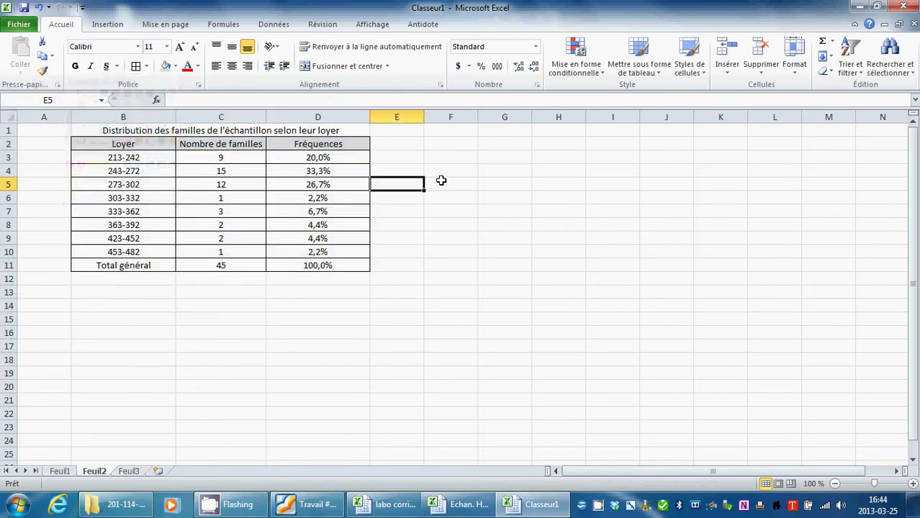
left_click(449, 179)
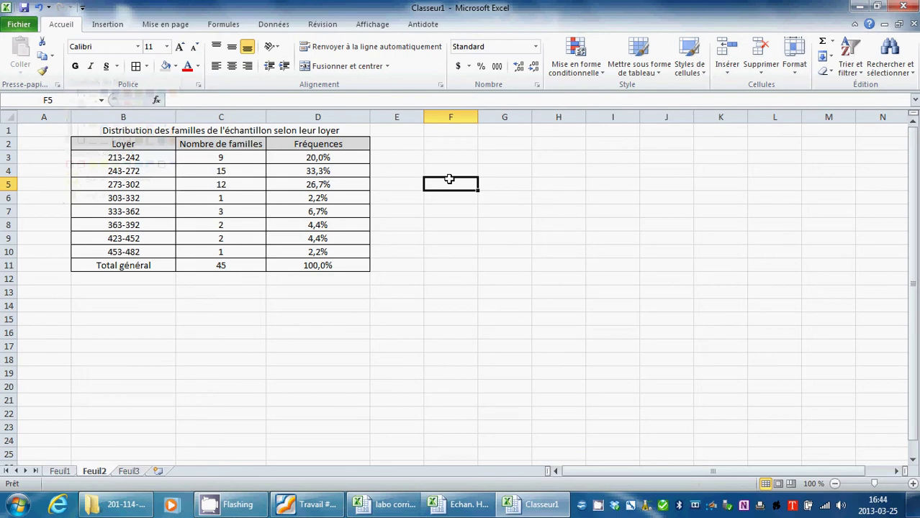
Shorten the label of the total row in B11 to "Total".
double_click(151, 266)
left_click_drag(154, 265, 121, 270)
key("BackSpace")
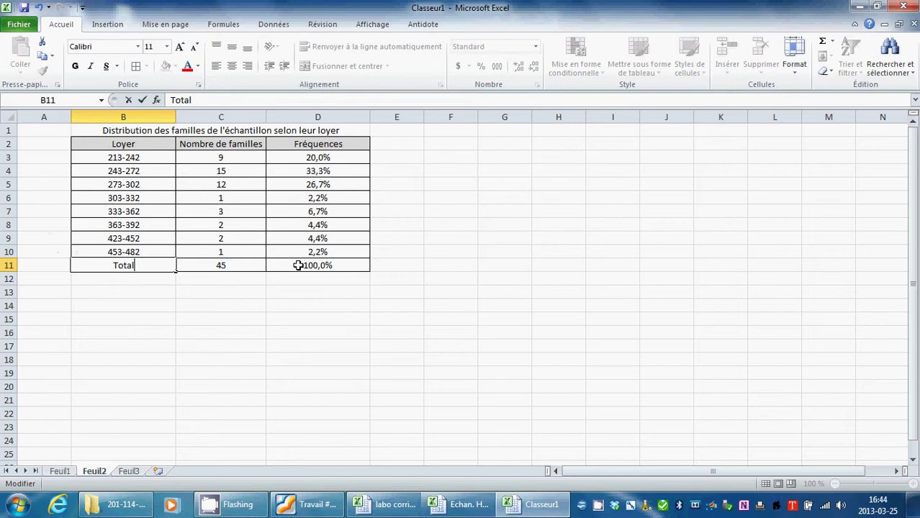
left_click(433, 239)
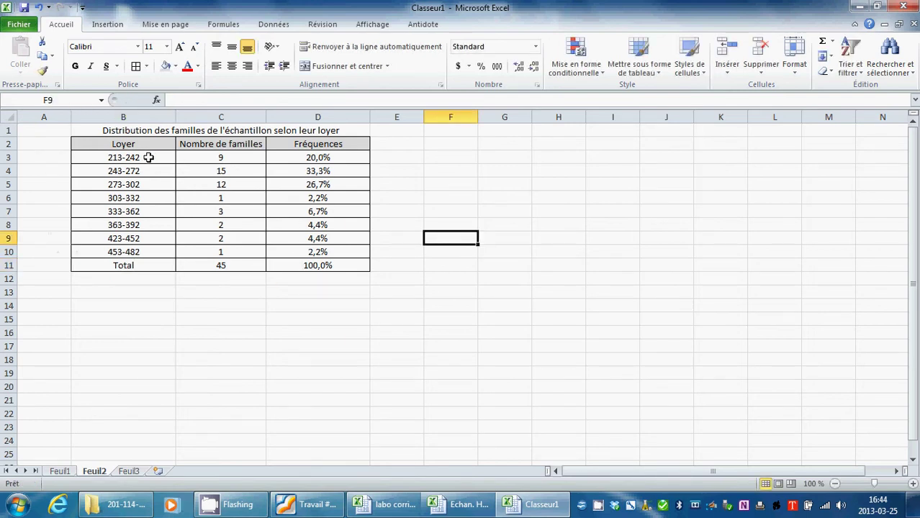
Rewrite the first rent class in B3 in interval notation as [213-243[.
left_click_drag(147, 155, 147, 251)
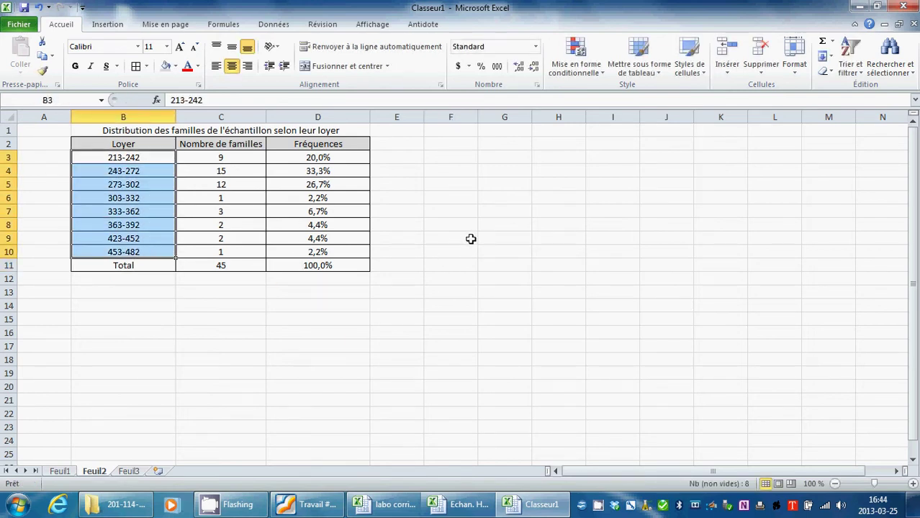
left_click(432, 237)
double_click(113, 159)
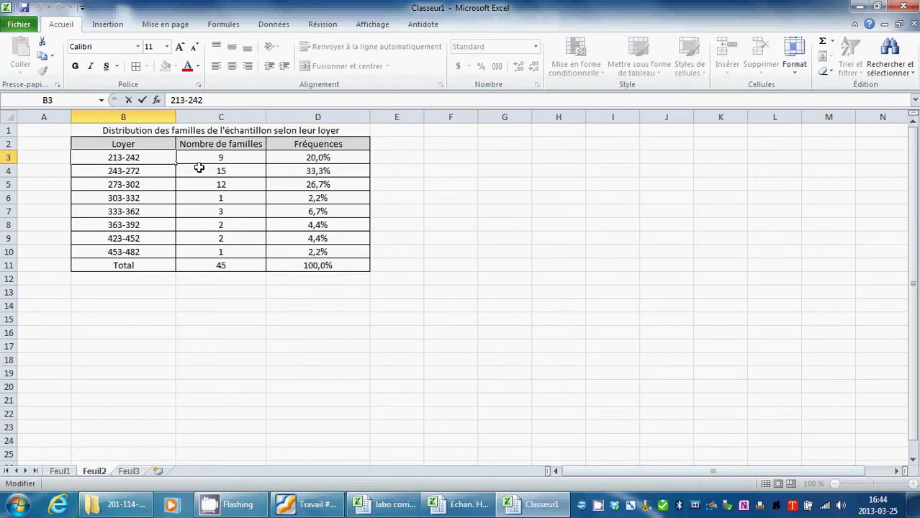
type("³")
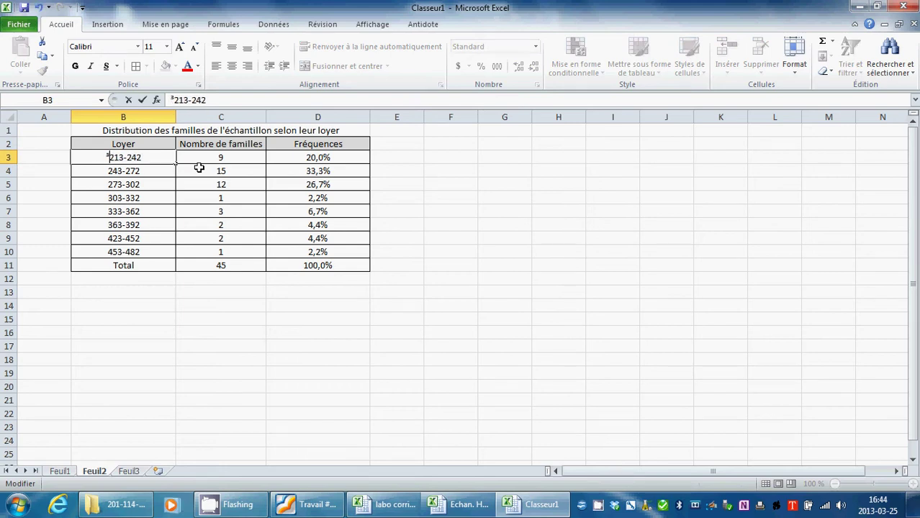
key("BackSpace")
type("[")
type("[")
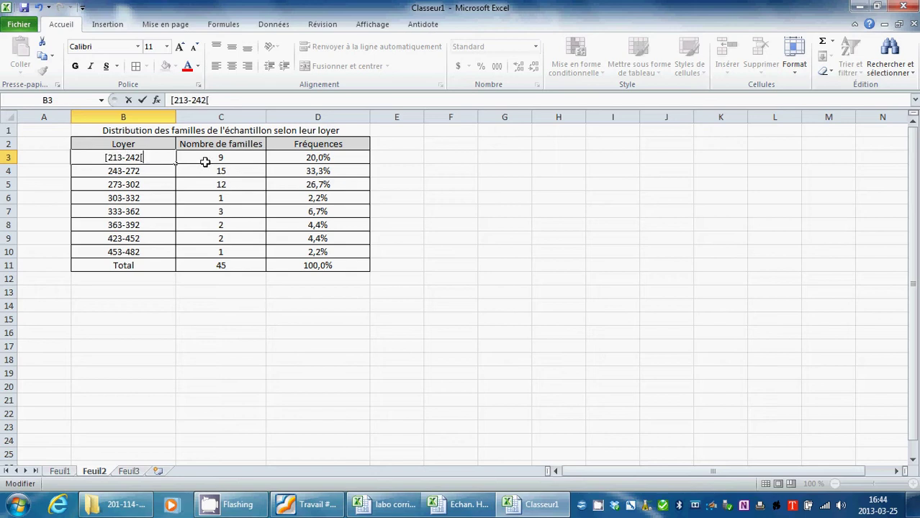
left_click(119, 173)
left_click(137, 159)
double_click(163, 160)
key("BackSpace")
type("3")
Rewrite the second rent class in B4 as [243-273[.
left_click(113, 166)
double_click(110, 170)
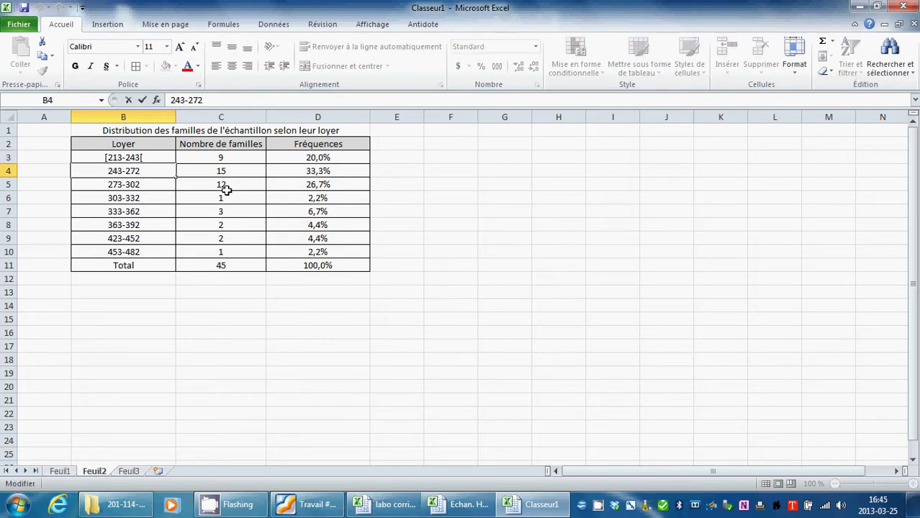
type("[")
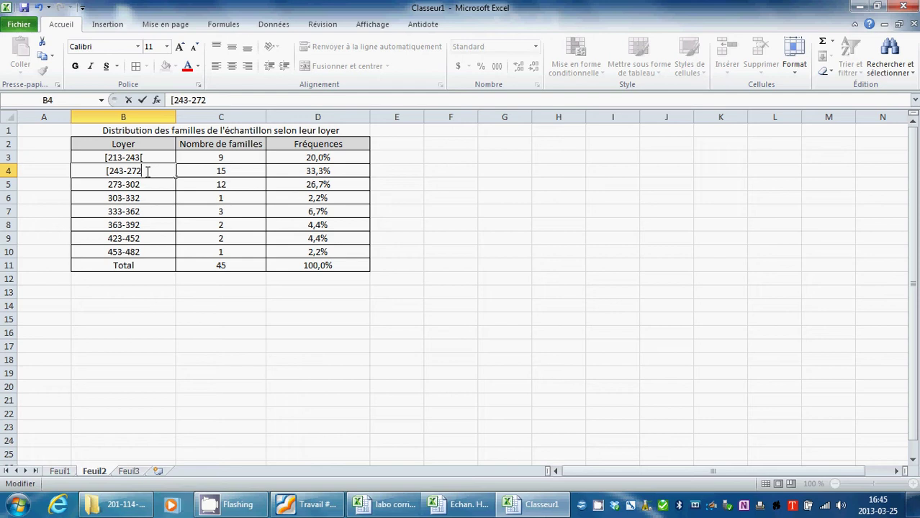
key("BackSpace")
type("3[")
Enclose the rent class in B5 in interval brackets as [273-302[.
left_click(107, 186)
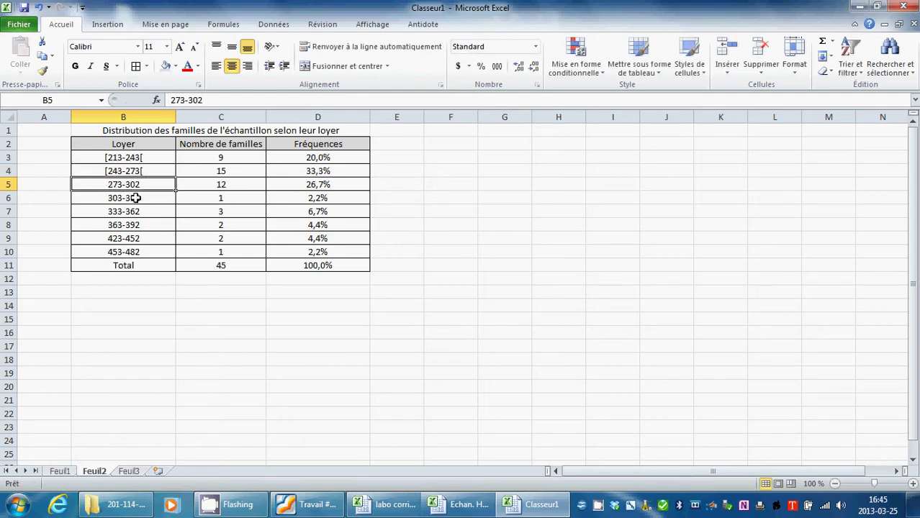
double_click(112, 185)
type("[")
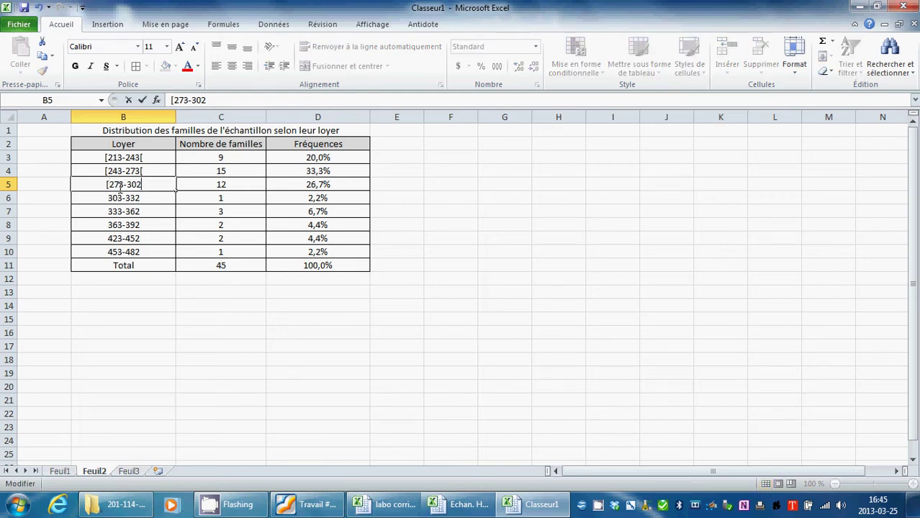
type("[")
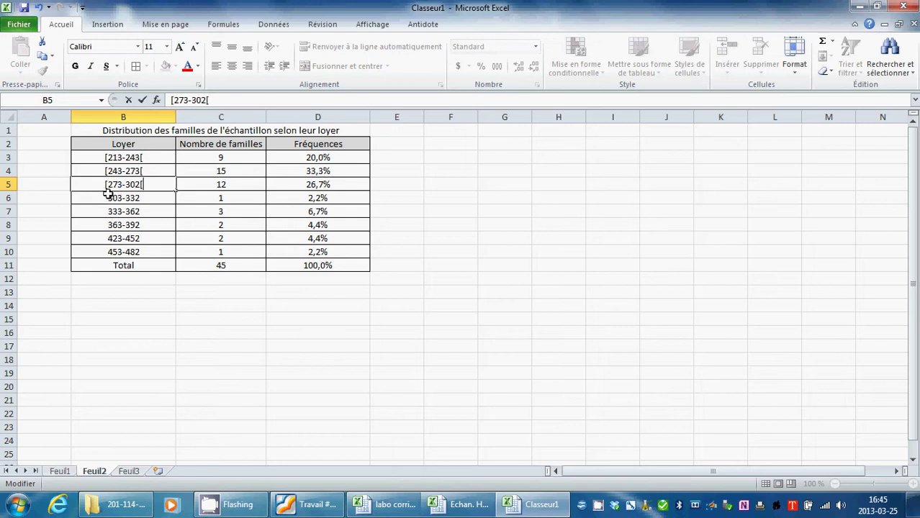
Enclose the rent class in B6 as [303-332[ and add an opening bracket before the class in B7.
double_click(108, 193)
type("[")
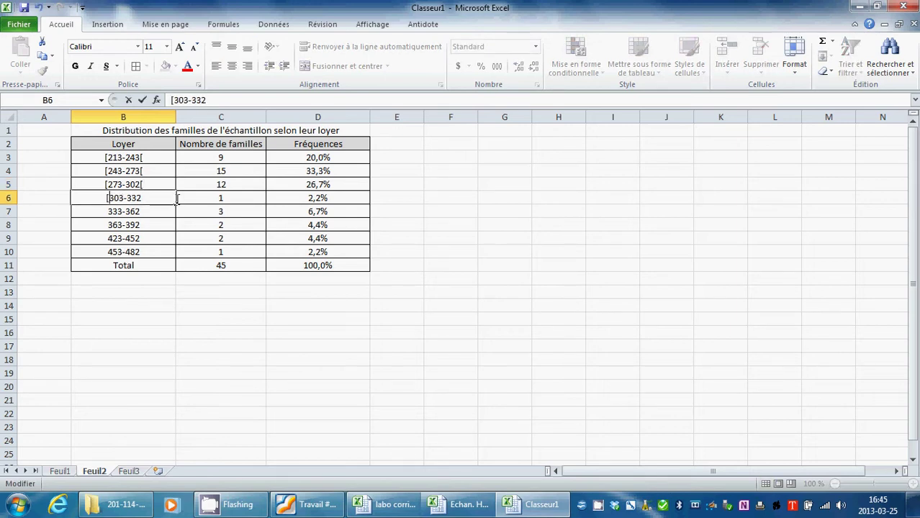
key("Right")
key("Right")
key("Right")
type("[")
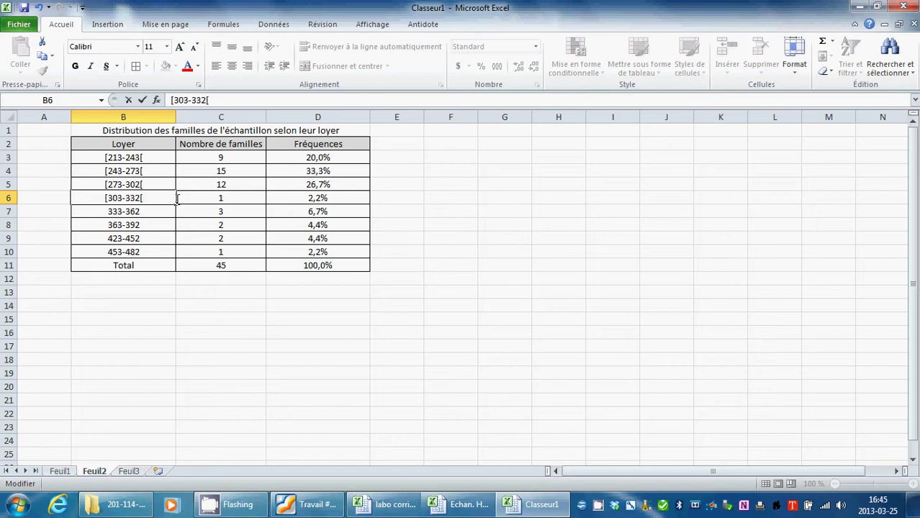
left_click(115, 210)
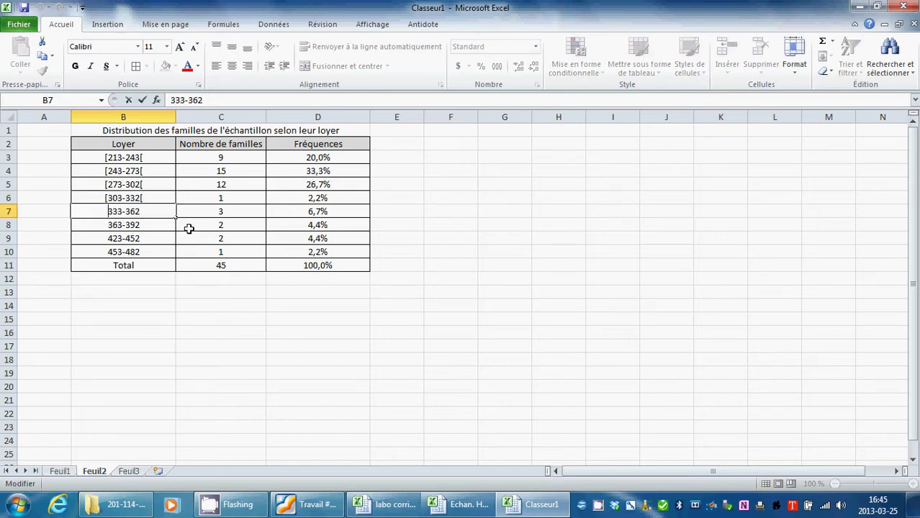
type("[")
Correct the upper bounds of the classes in B5 and B6 so they read [273-303[ and [303-333[.
left_click(137, 185)
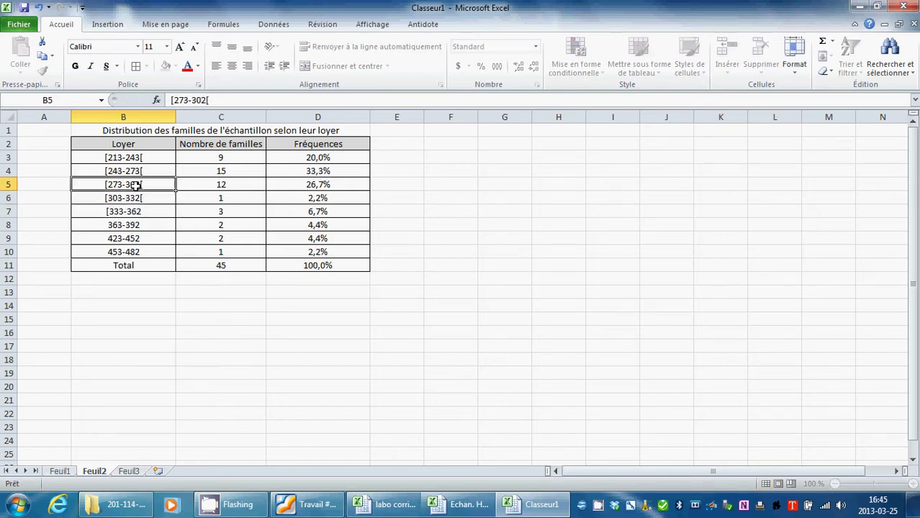
double_click(136, 185)
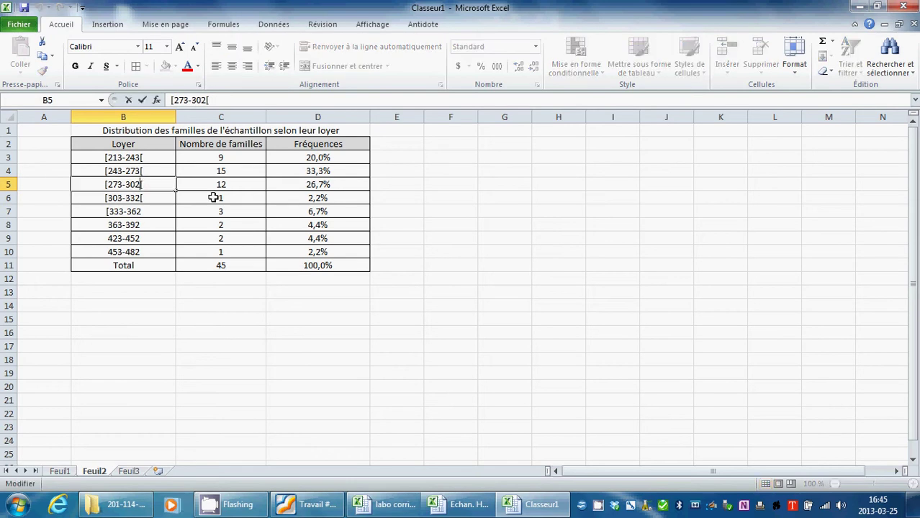
key("BackSpace")
type("3")
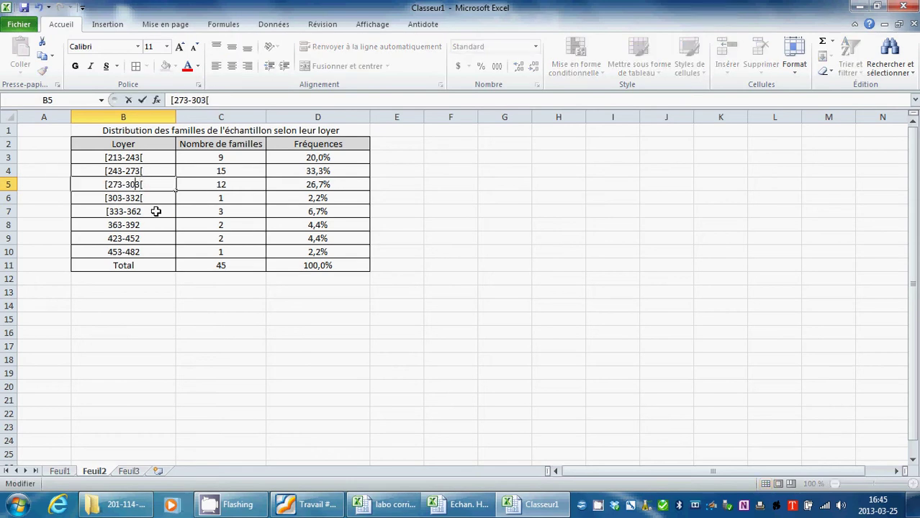
double_click(136, 198)
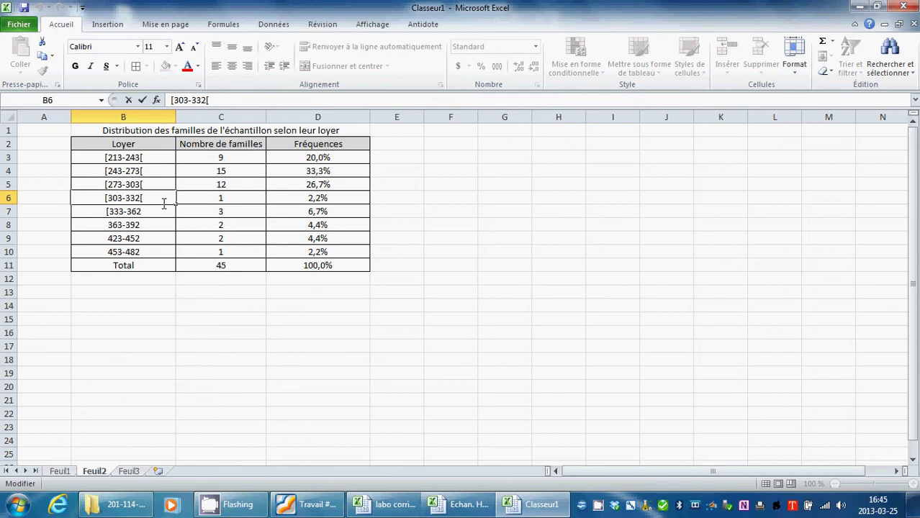
Complete the rent class in B7 as [333-363[.
double_click(146, 211)
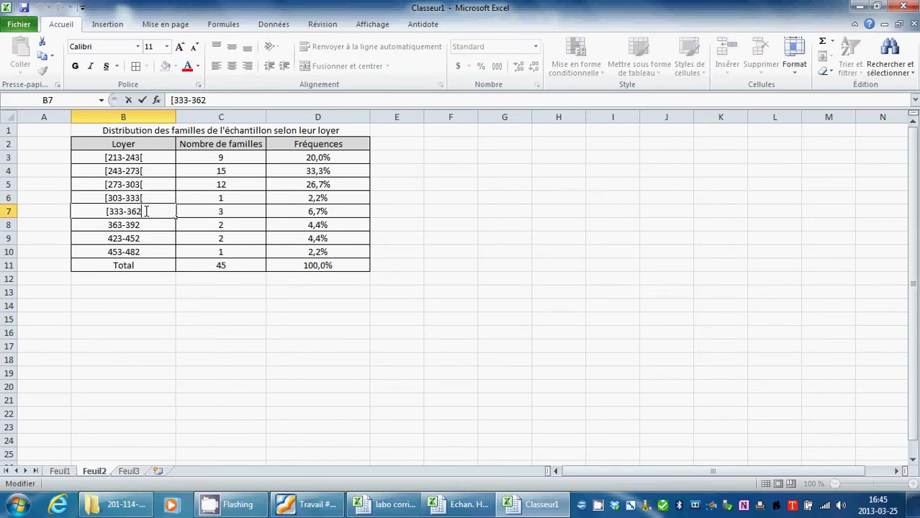
key("BackSpace")
type("3[")
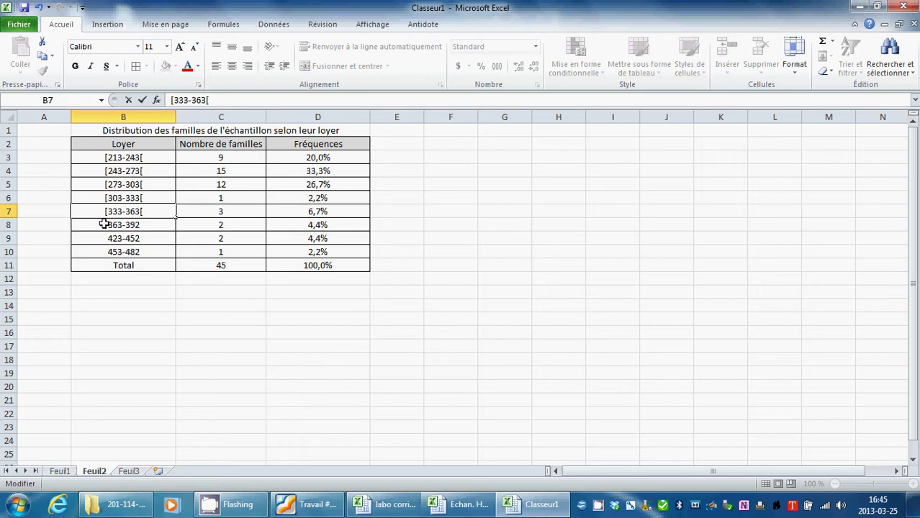
Rewrite the rent class in B8 as [363-393[.
double_click(106, 226)
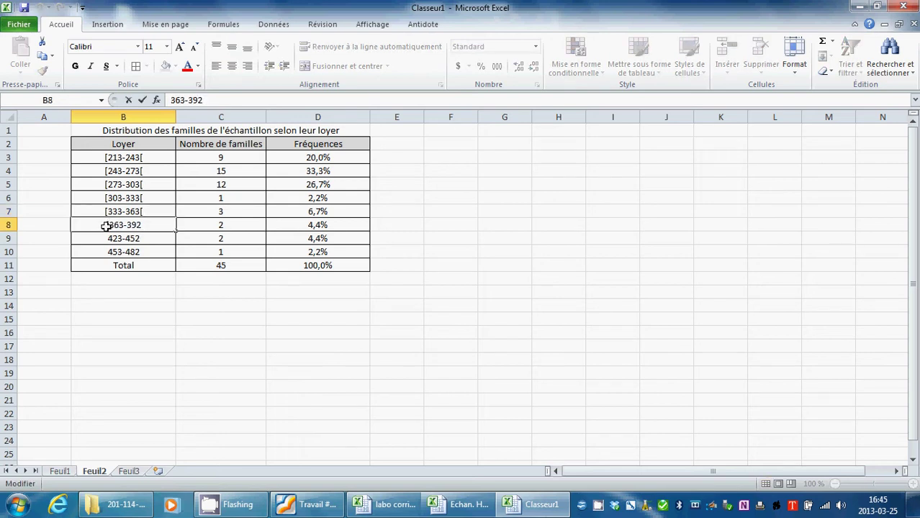
type("[")
left_click(149, 225)
double_click(149, 225)
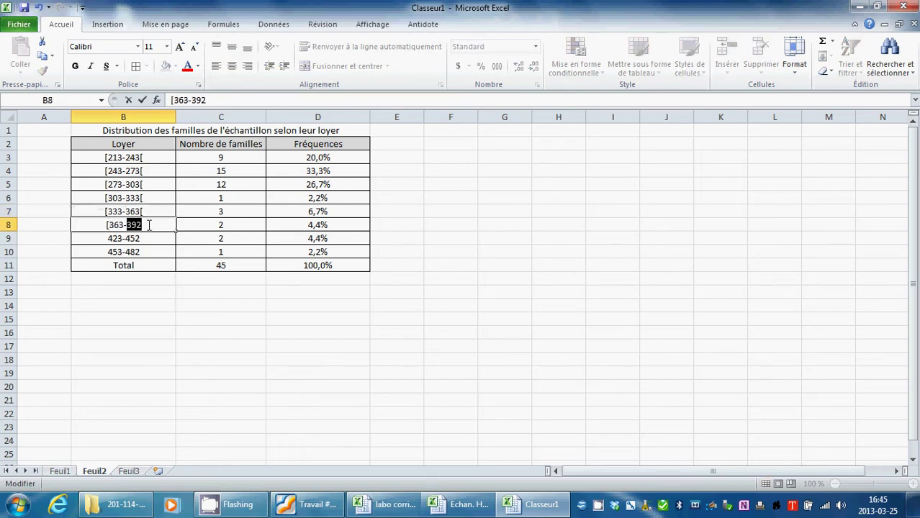
left_click(149, 225)
type("[")
left_click(149, 240)
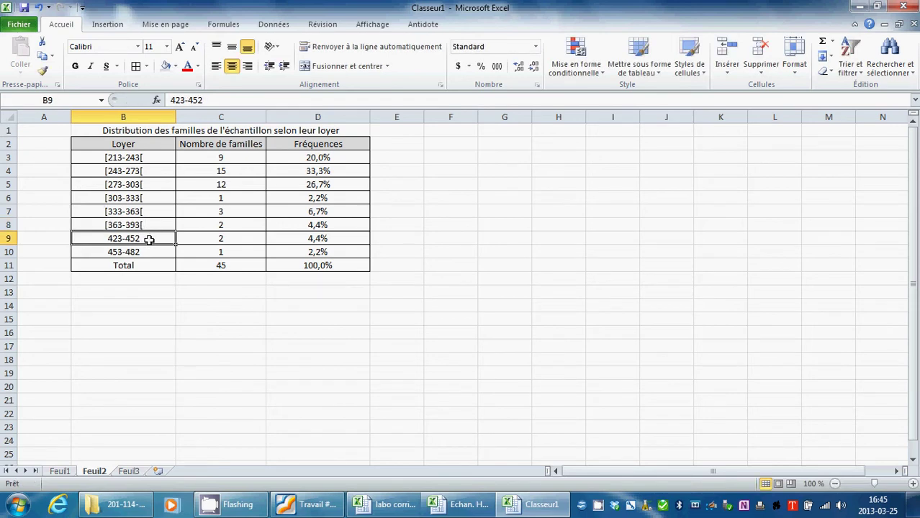
Insert an entire row above the [363-393[ class at row 8, and undo the insertion.
left_click(149, 230)
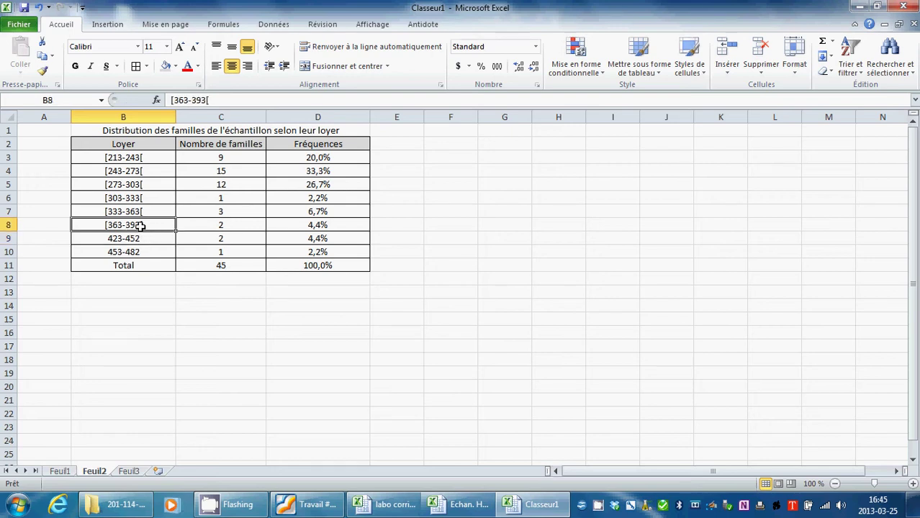
left_click(127, 240)
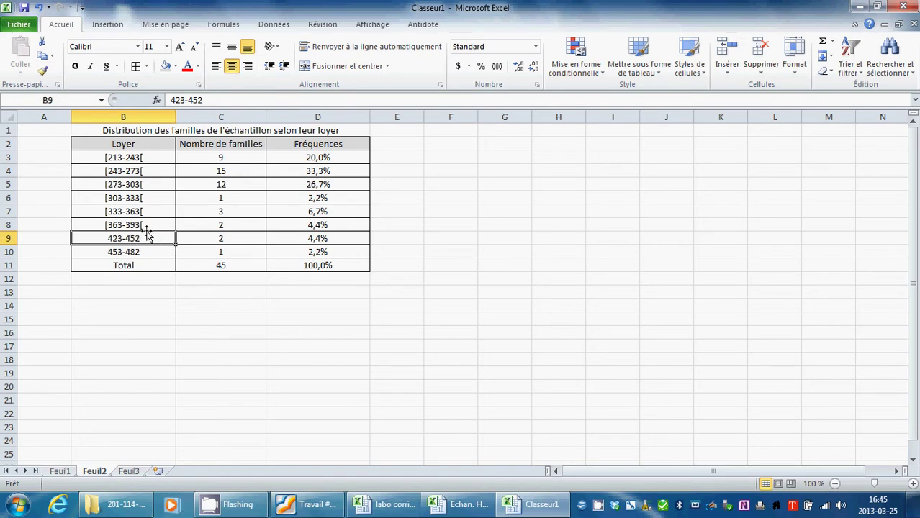
left_click(154, 224)
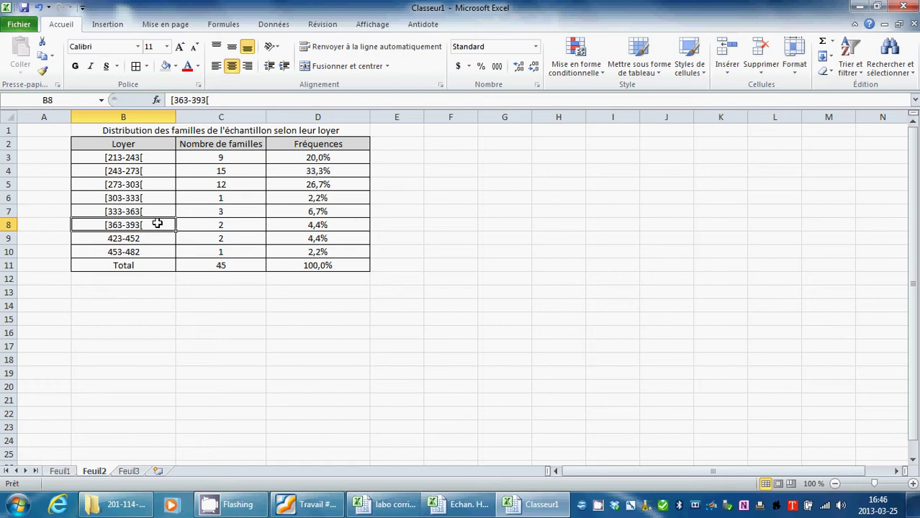
right_click(157, 225)
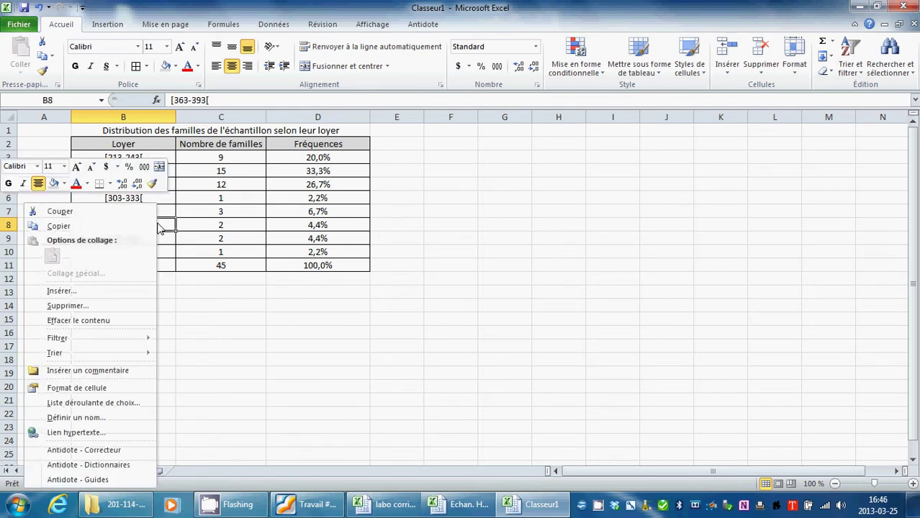
left_click(127, 292)
left_click(105, 293)
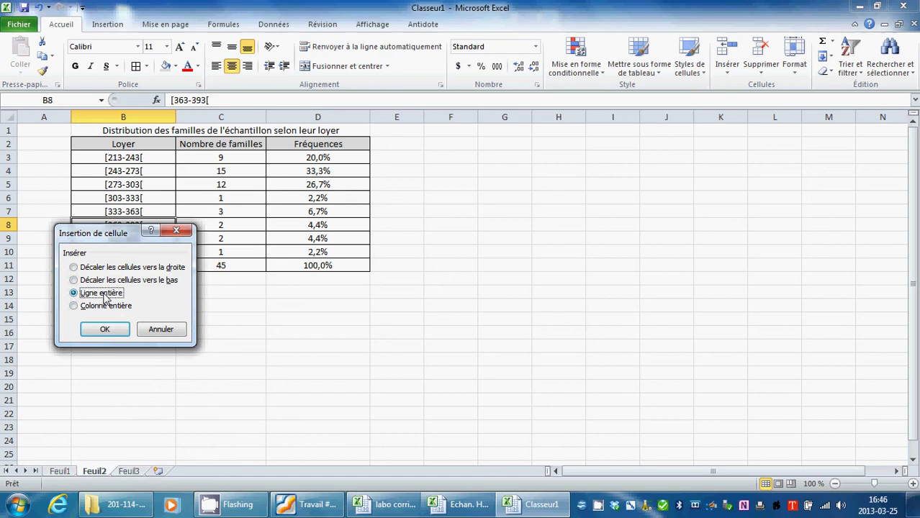
left_click(104, 329)
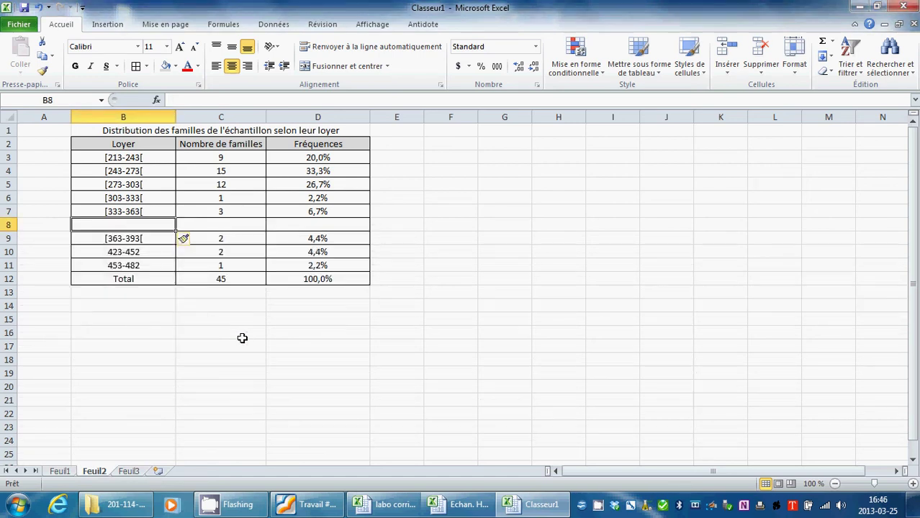
key("ctrl+z")
Insert an entire row above the 423-452 class at row 9 of the frequency table.
left_click(147, 243)
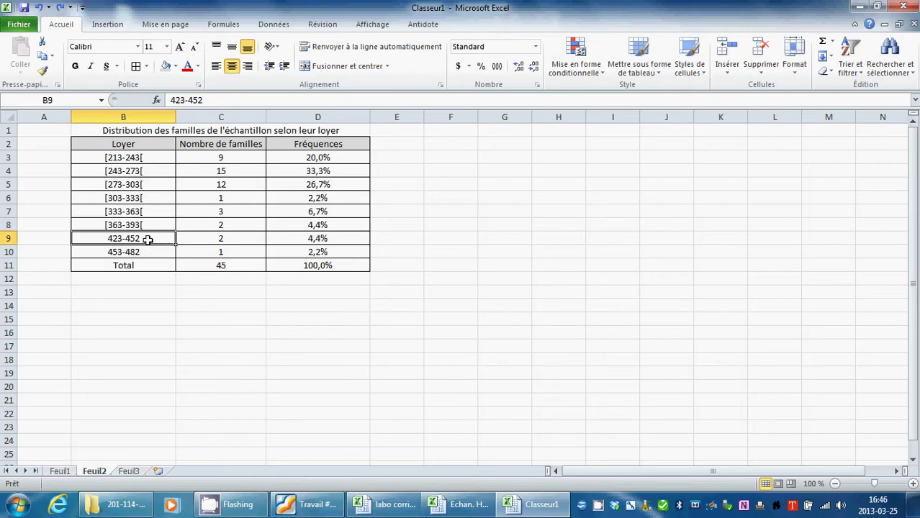
right_click(147, 244)
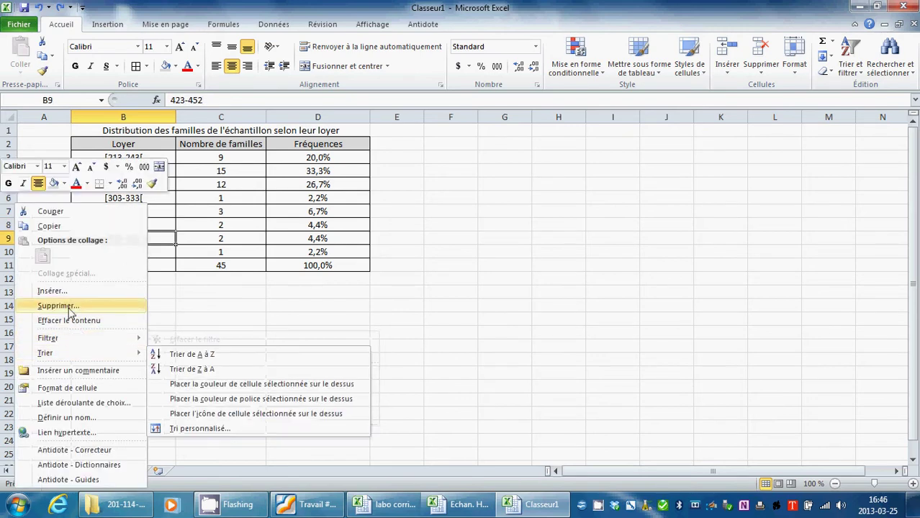
left_click(52, 290)
left_click(36, 293)
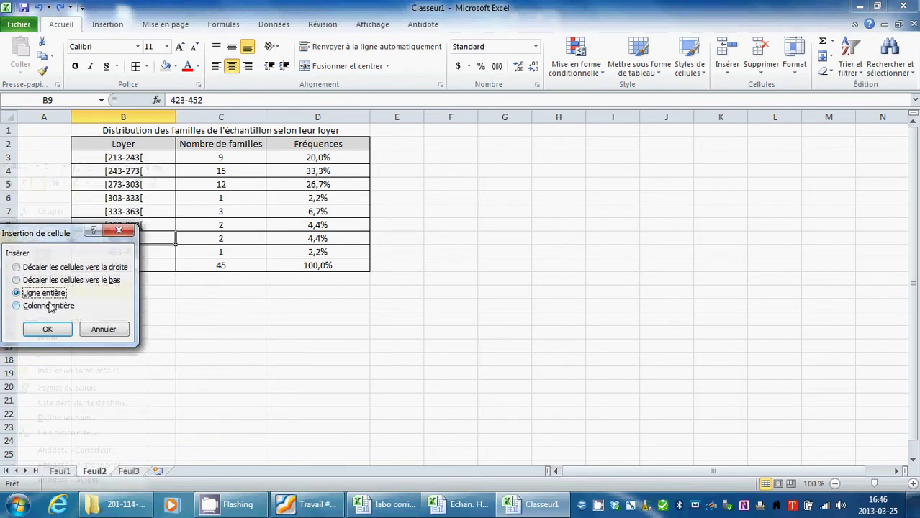
left_click(48, 329)
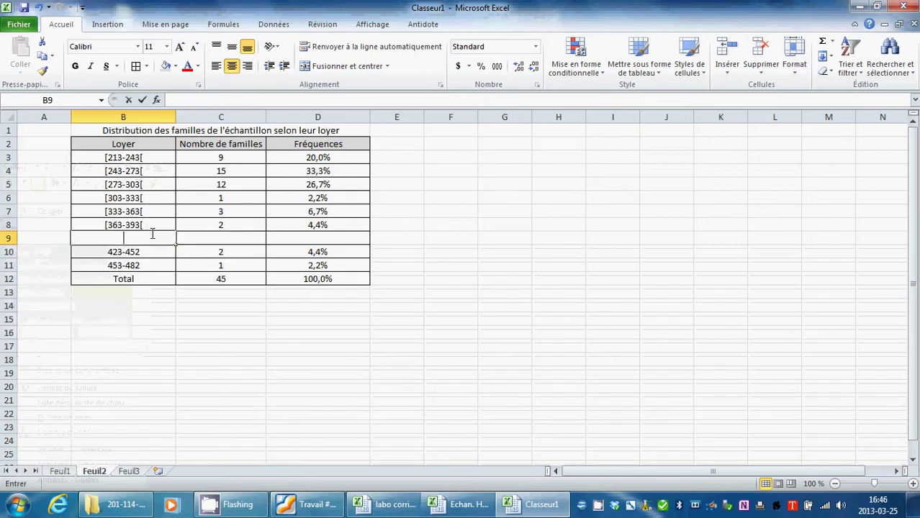
Enter the missing rent class [393-423[ in B9.
double_click(154, 234)
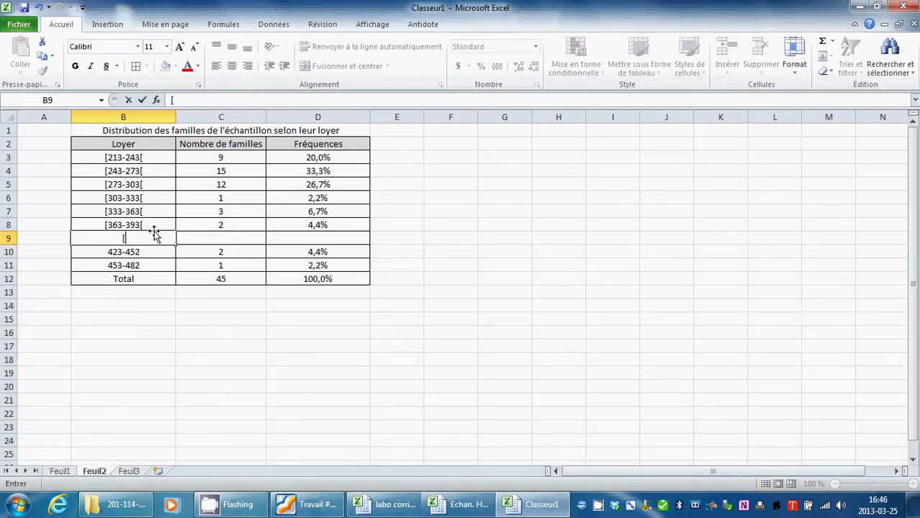
type("[393-423")
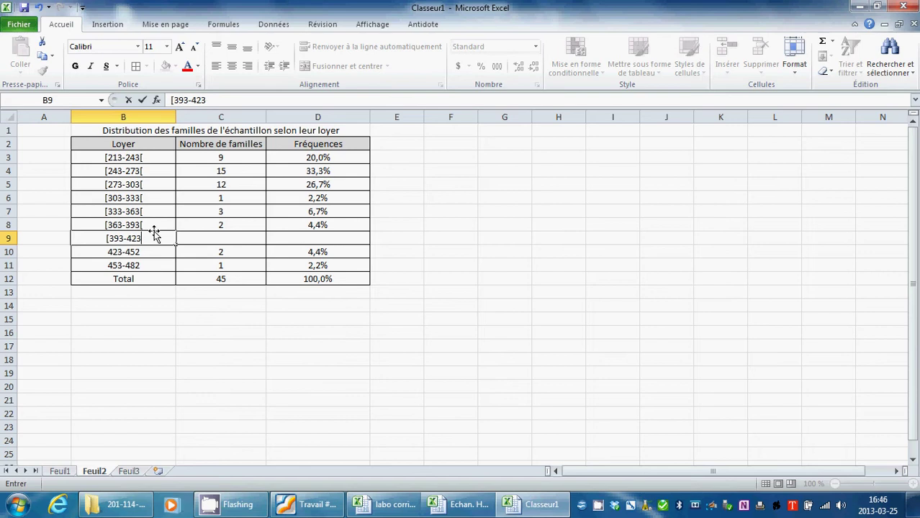
type("[")
Add interval brackets around the rent class in B10 so it reads [423-452[.
left_click(107, 252)
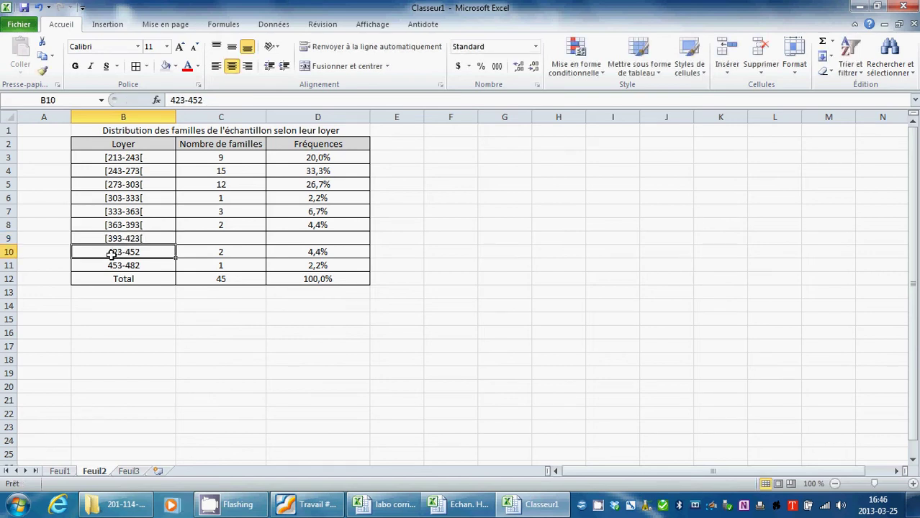
double_click(112, 253)
type("[")
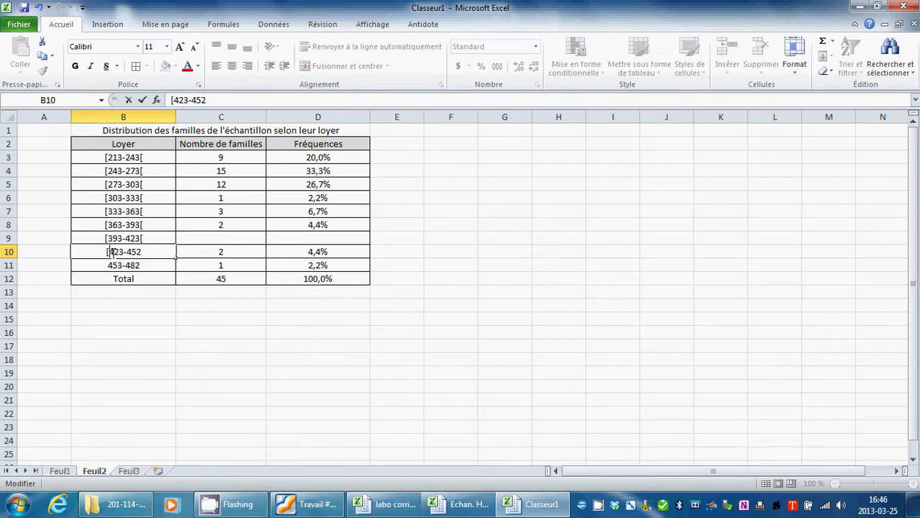
left_click(152, 253)
type("[")
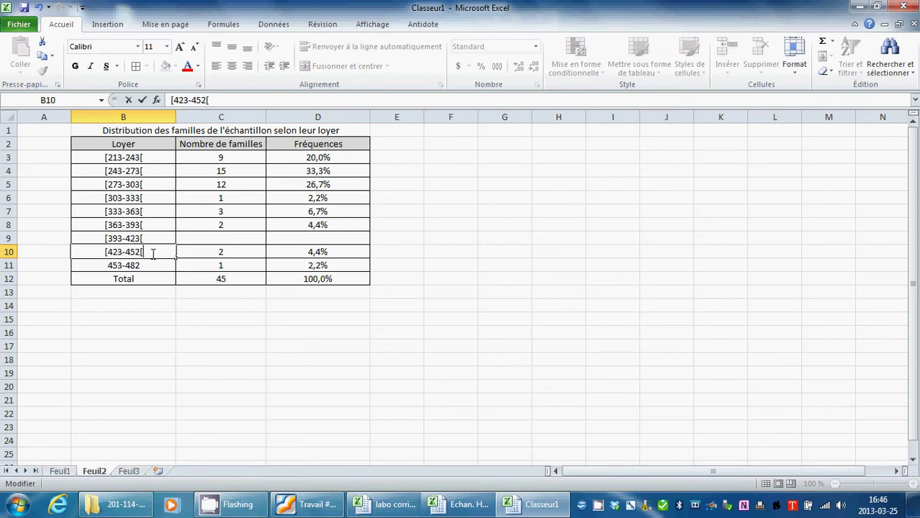
Rewrite the rent class in B11 as [453-483[.
double_click(108, 265)
type("[")
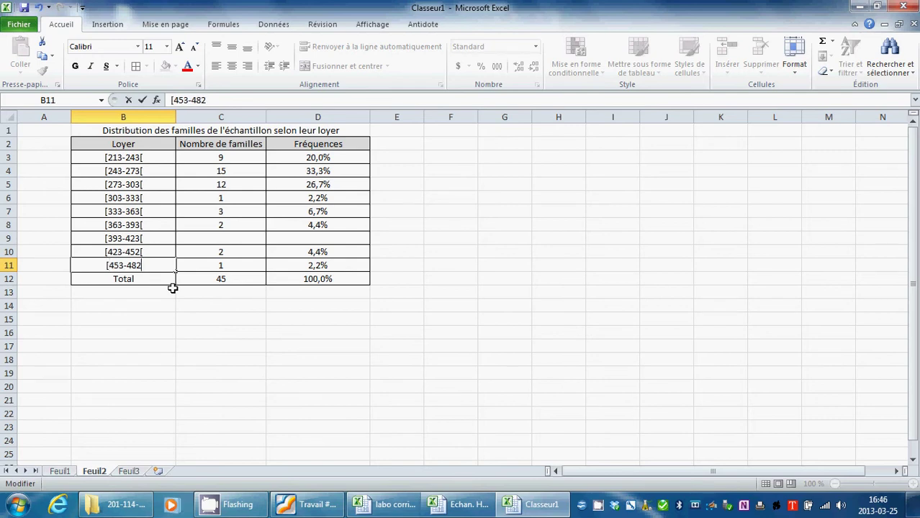
key("BackSpace")
type("3[")
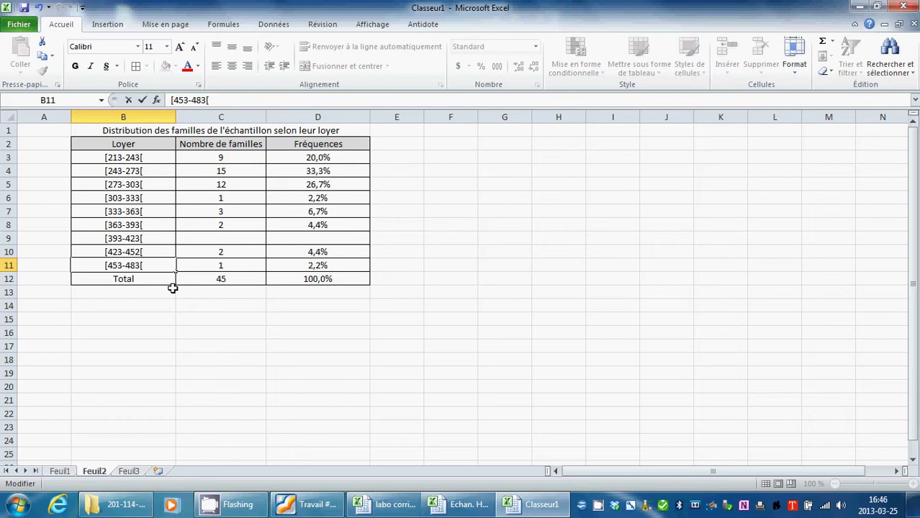
Correct the upper bound of the class in B10 so it reads [423-453[.
left_click(137, 251)
double_click(142, 251)
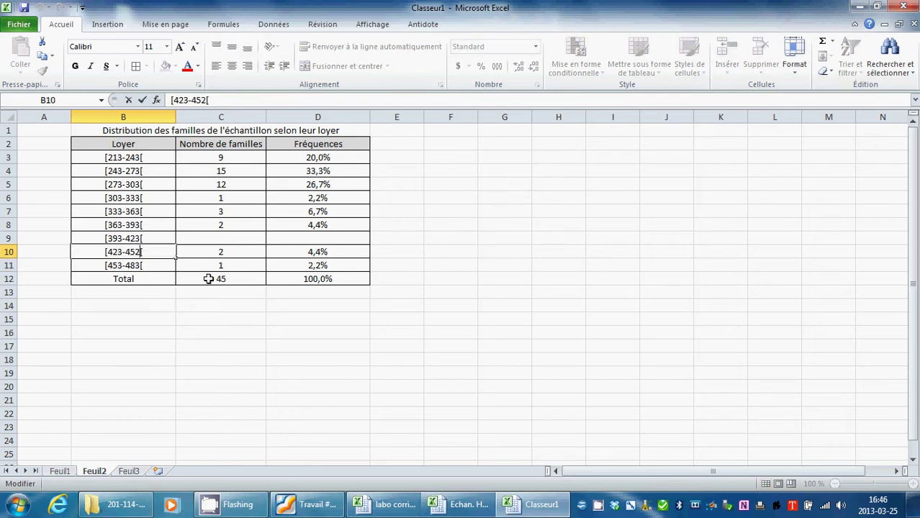
left_click(516, 290)
Fill in the [393-423[ row with 0 families in C9 and a frequency of 0,0% in D9.
left_click(258, 239)
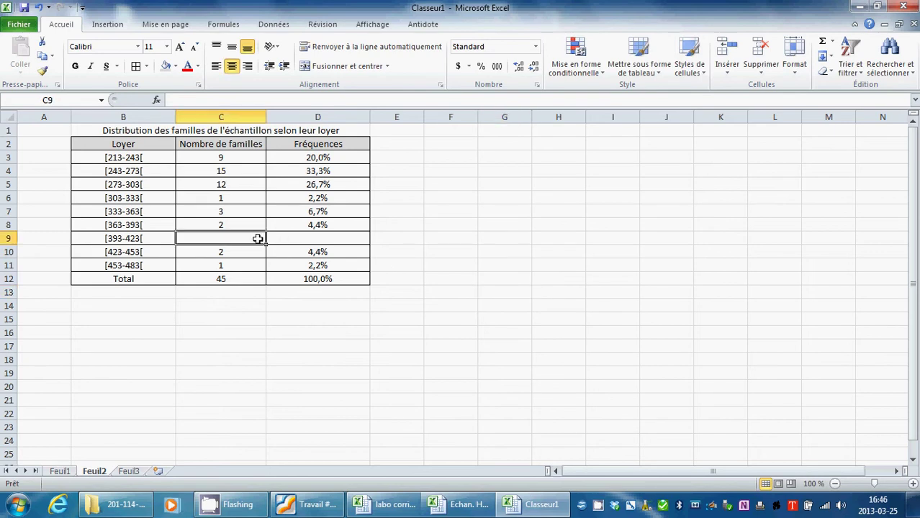
type("0")
left_click(291, 240)
type("0")
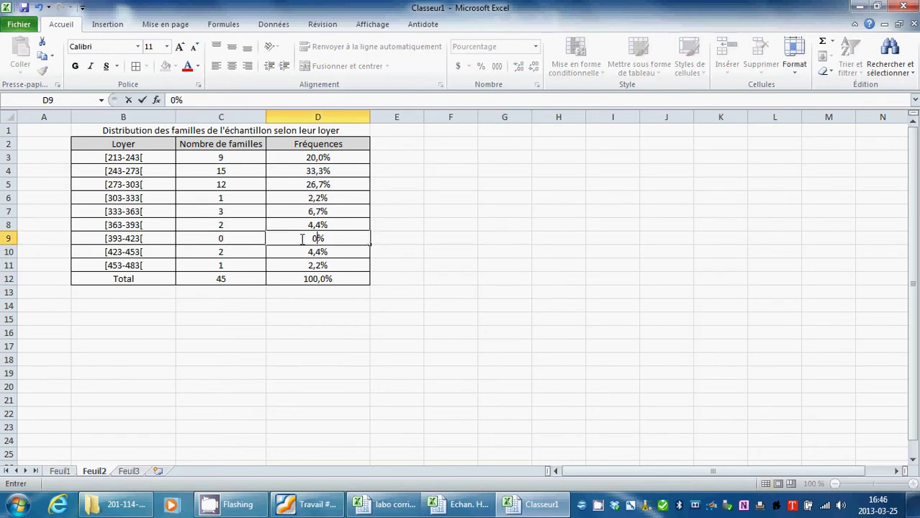
type(",0")
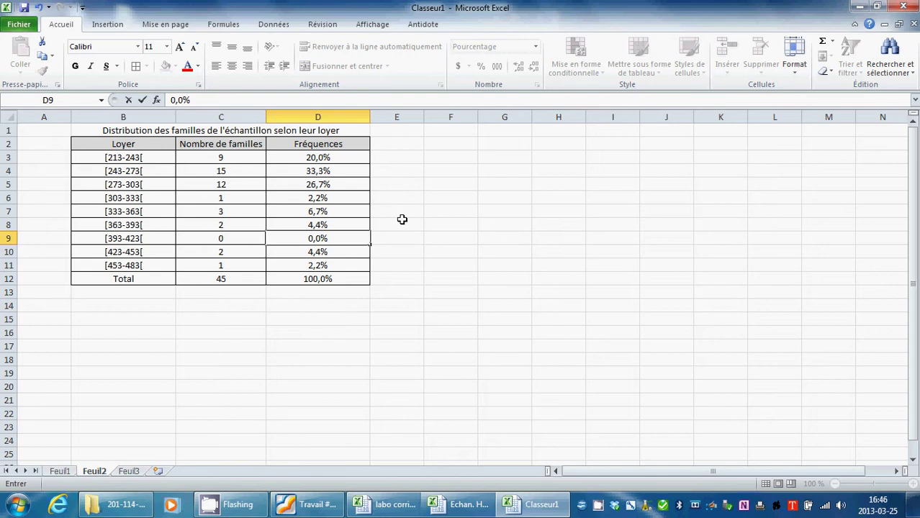
left_click(407, 221)
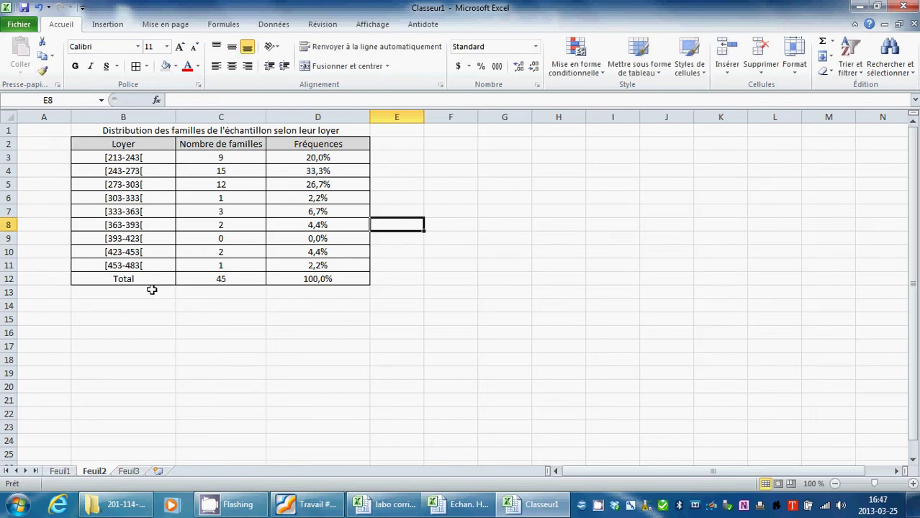
left_click_drag(149, 290, 303, 292)
left_click(433, 254)
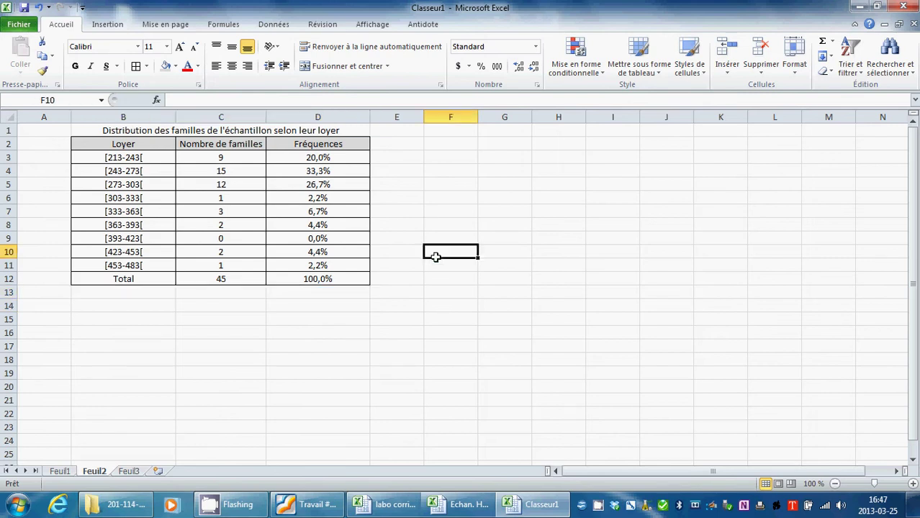
left_click(151, 160)
left_click_drag(151, 160, 144, 279)
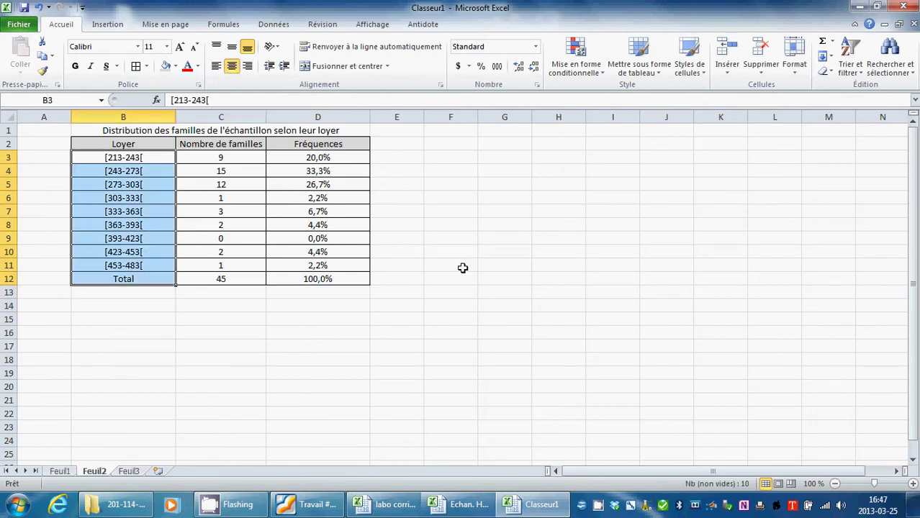
left_click(474, 267)
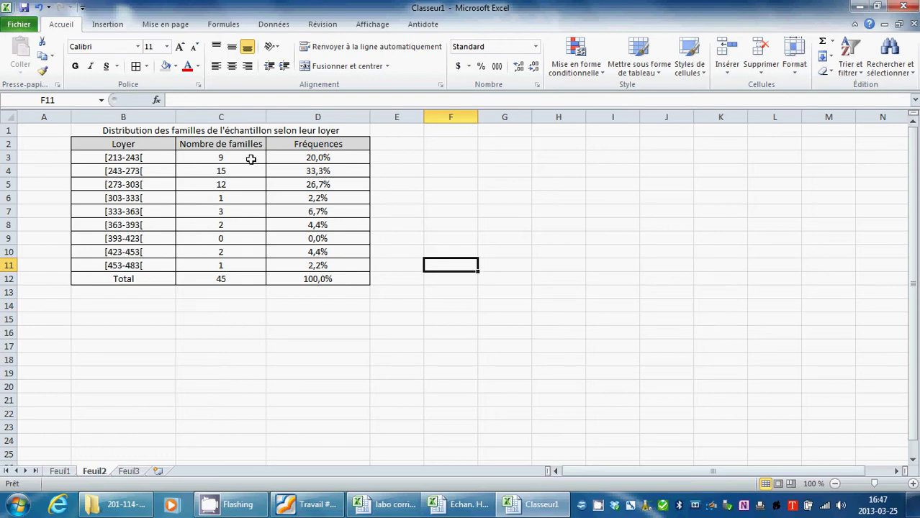
Insert a 2D clustered column chart from the rent classes in B3:B11 and the frequencies in D3:D11.
left_click_drag(156, 158, 153, 266)
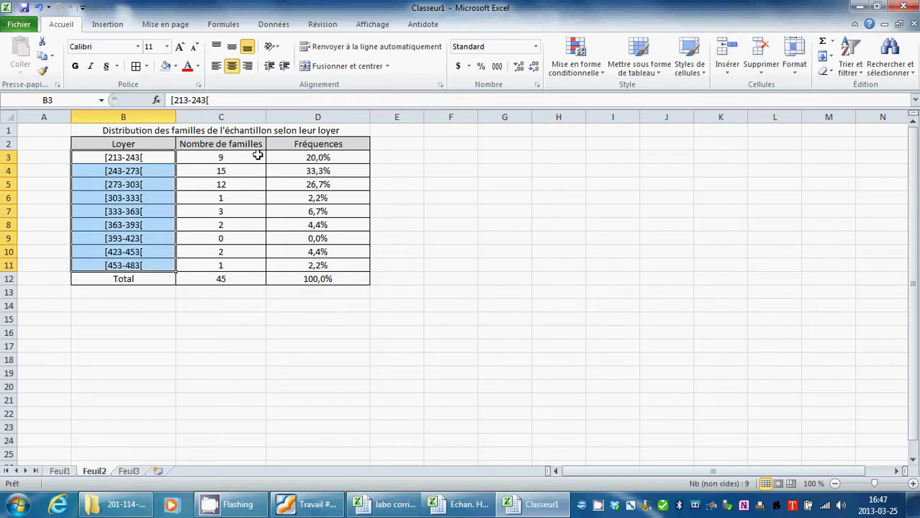
left_click_drag(314, 158, 330, 265)
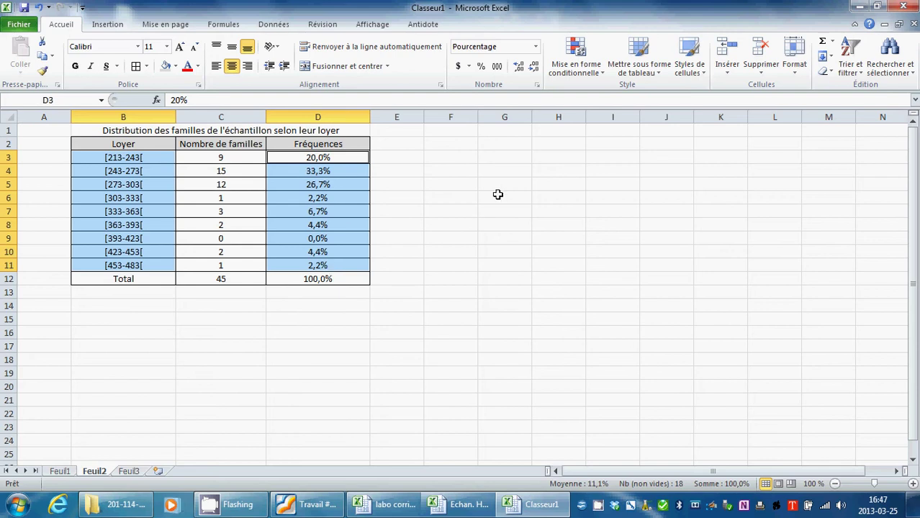
left_click(116, 27)
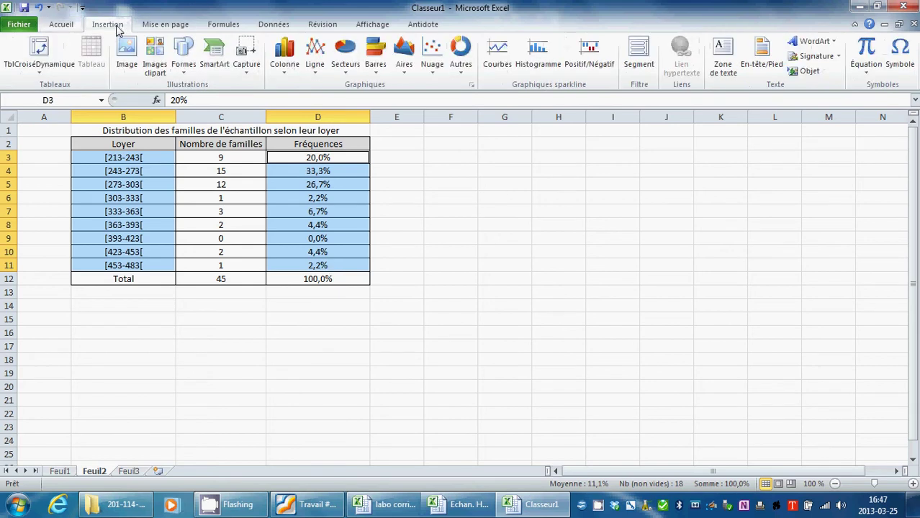
left_click(287, 68)
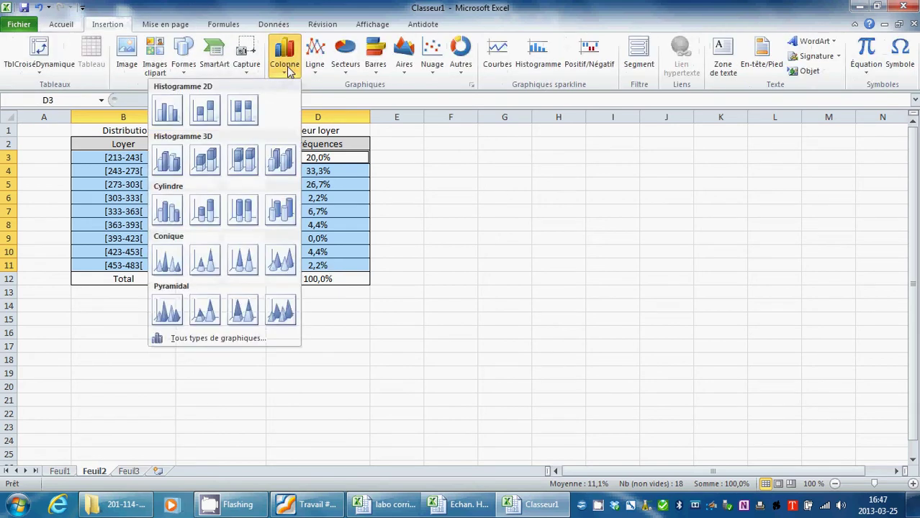
left_click(166, 113)
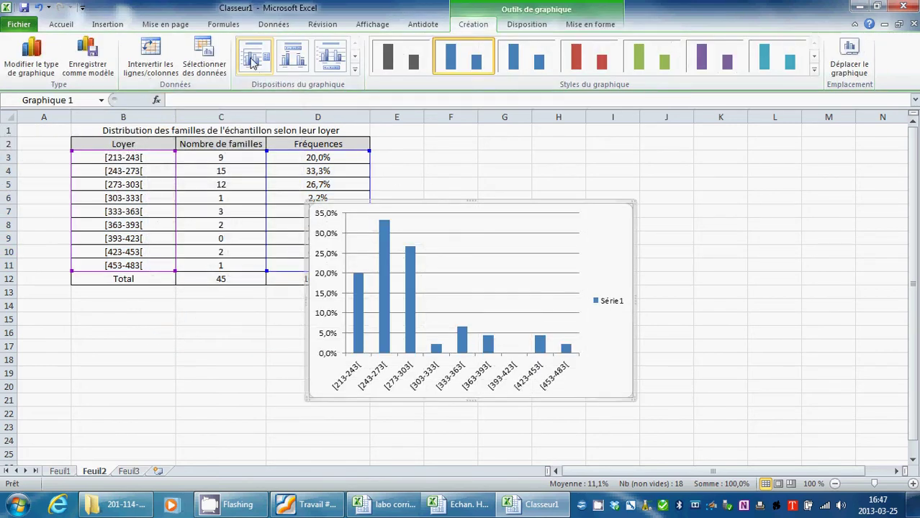
Apply the chart layout with touching columns, a chart title and axis titles, and move the chart beside the frequency table.
left_click(356, 61)
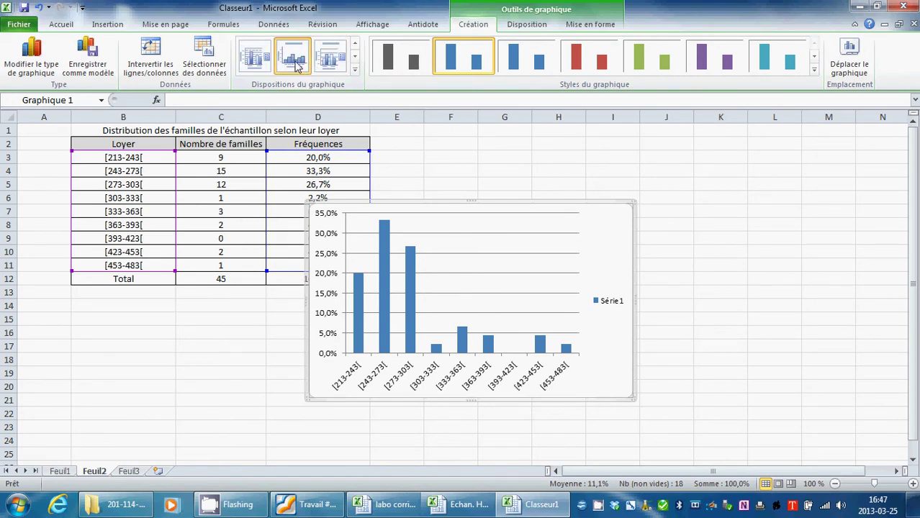
left_click(292, 56)
left_click_drag(371, 211, 456, 157)
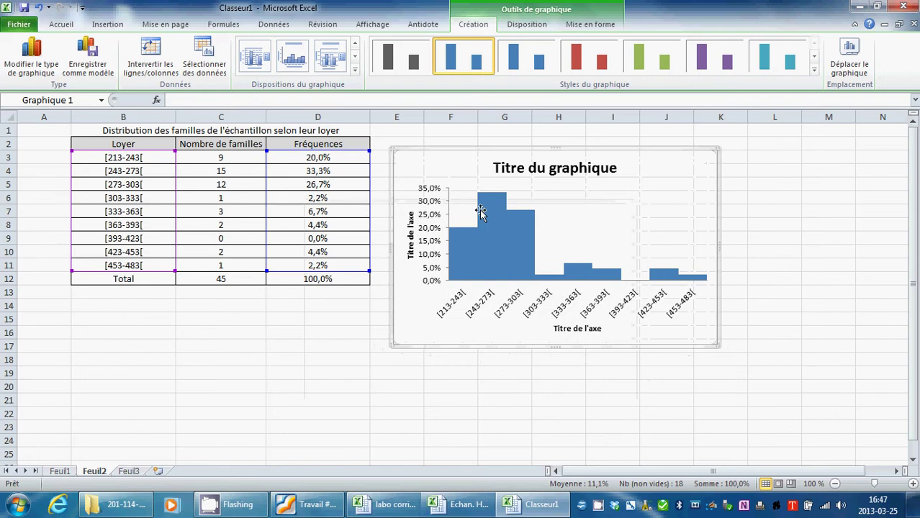
Outline the histogram's columns in black.
left_click(480, 247)
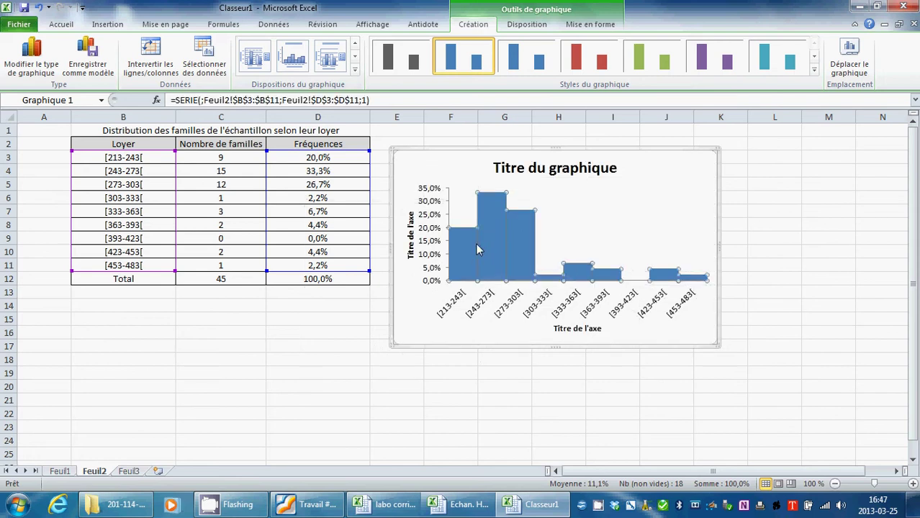
right_click(476, 243)
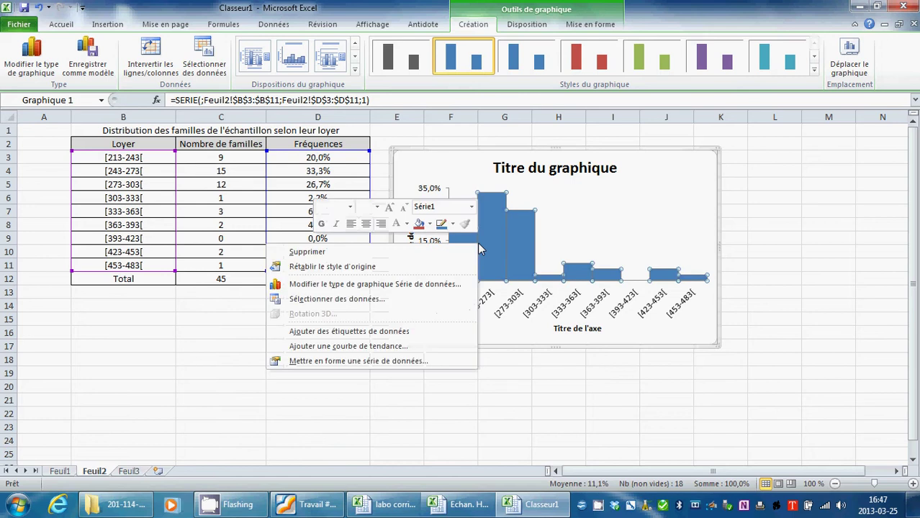
left_click(452, 224)
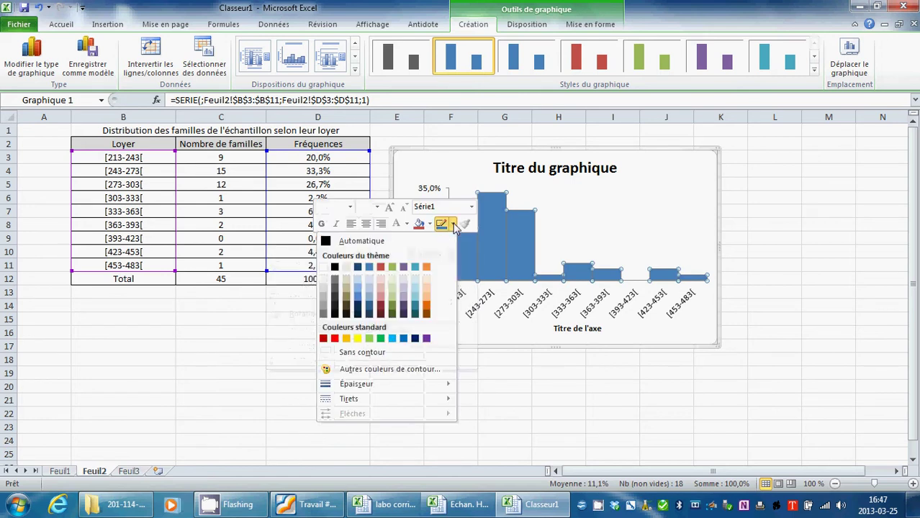
left_click(335, 267)
left_click(769, 291)
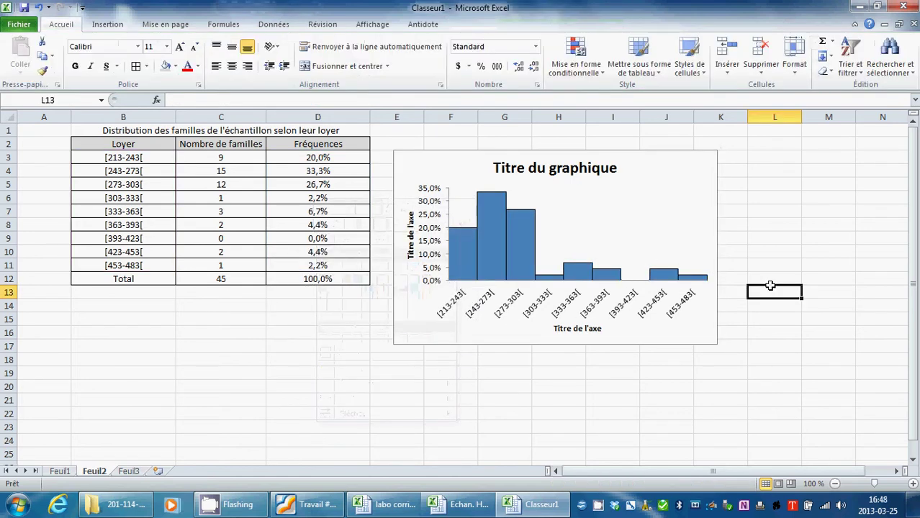
left_click(583, 170)
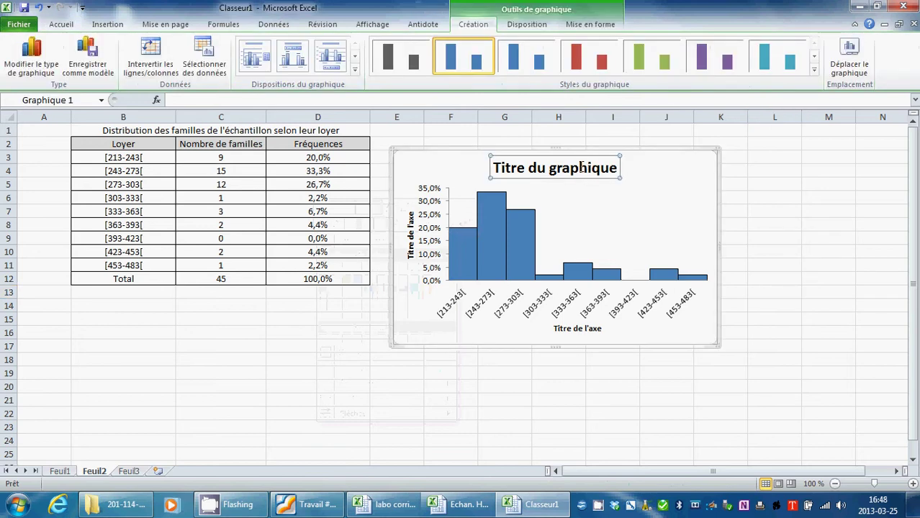
double_click(611, 170)
left_click(613, 412)
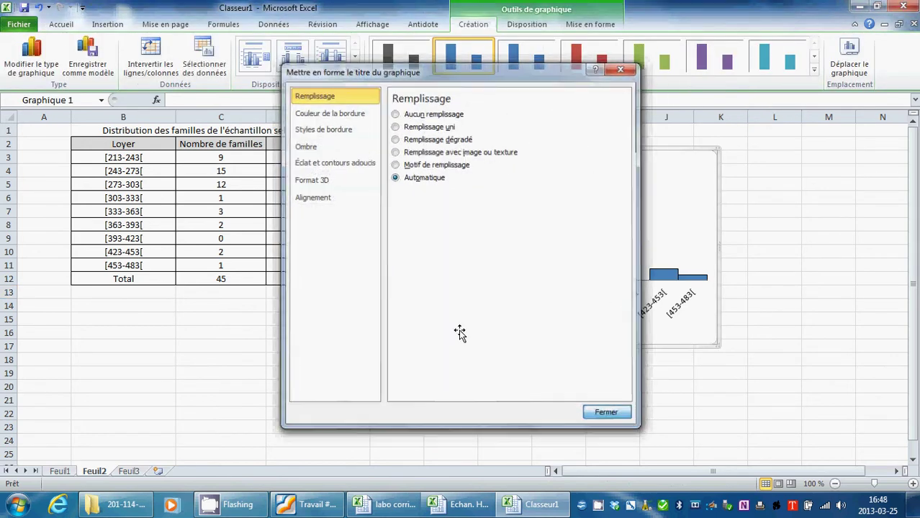
Copy the table title "Distribution des familles de l'échantillon selon leur loyer" from B1 and paste it as the chart title.
left_click(306, 132)
left_click_drag(409, 101, 225, 92)
key("ctrl+c")
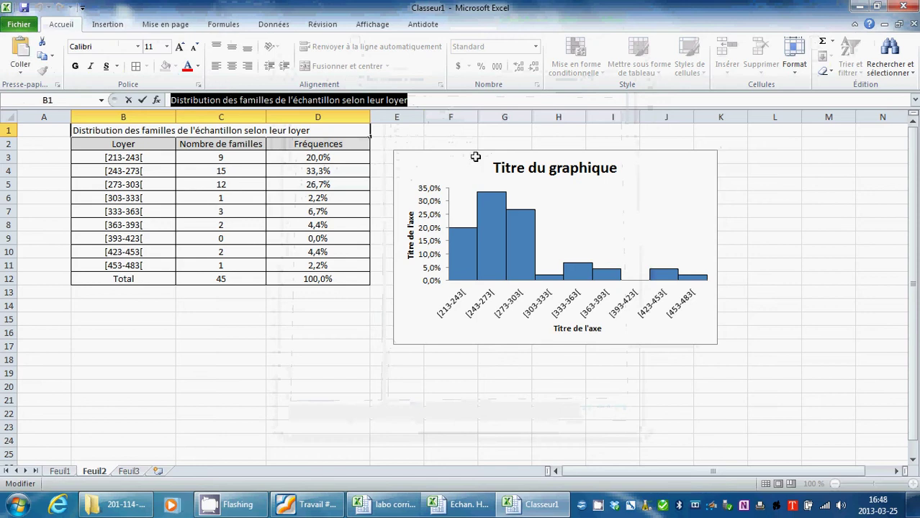
left_click(547, 167)
left_click_drag(616, 167, 478, 160)
key("ctrl+v")
left_click(802, 224)
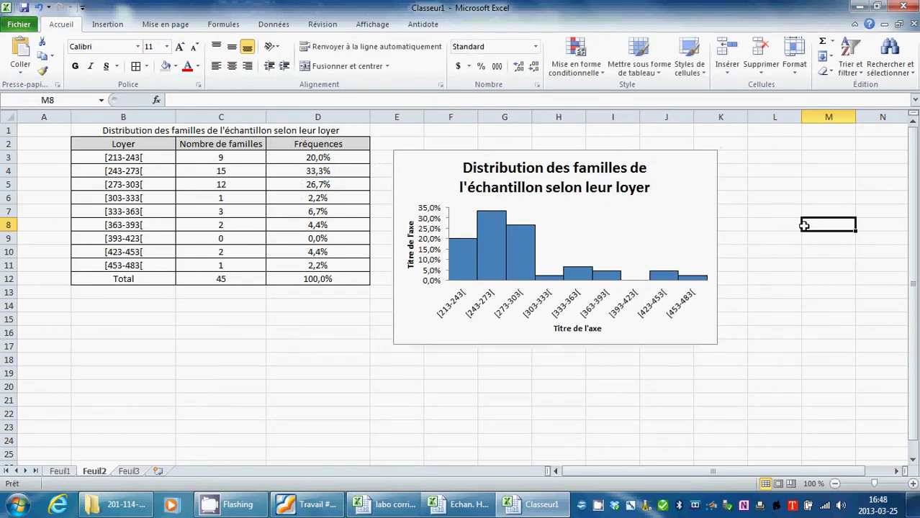
Title the histogram's vertical axis "Fréquences" and its horizontal axis "Loyer($)".
left_click(415, 260)
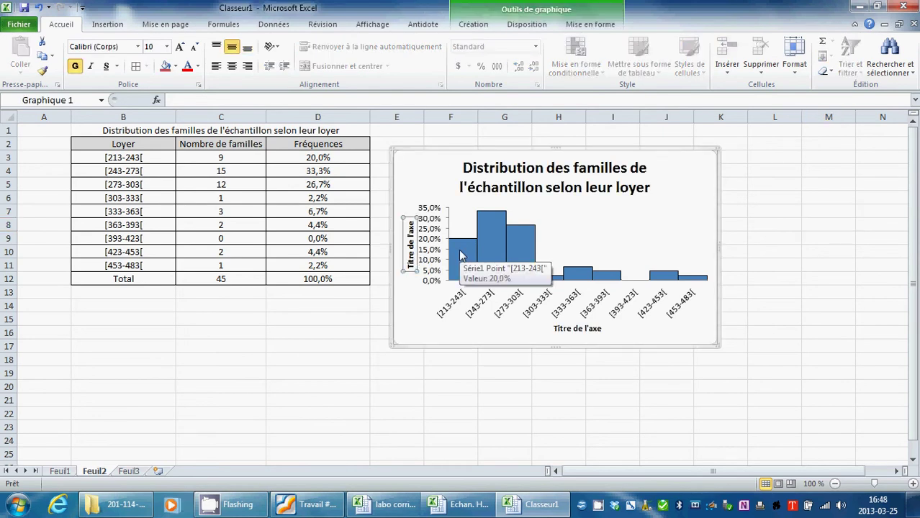
type("Fréq")
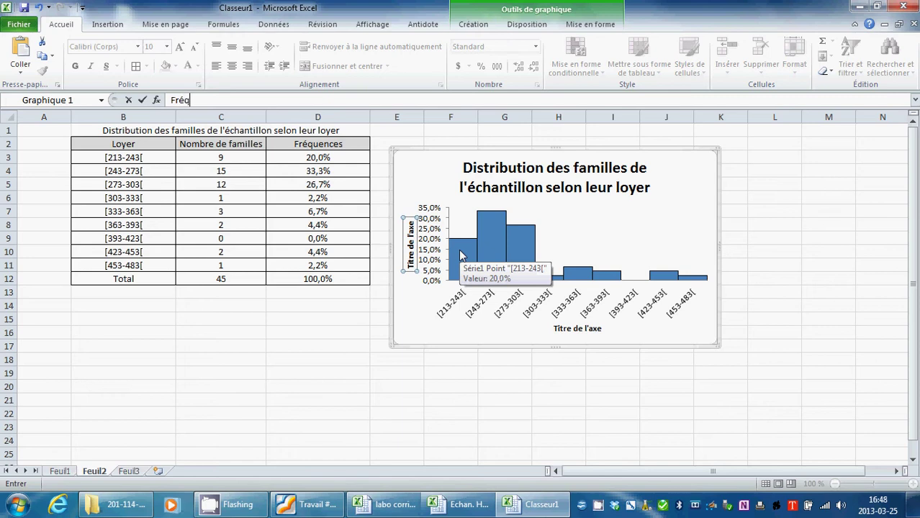
type("uence")
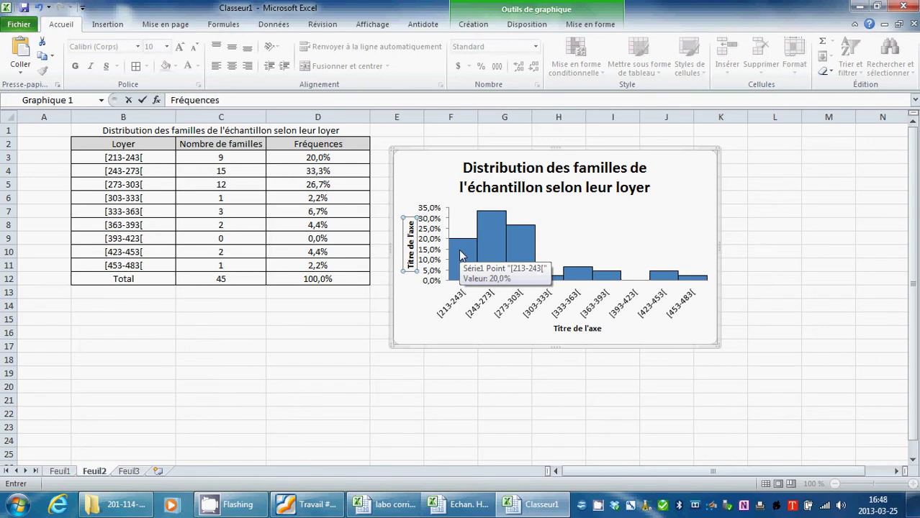
type("s")
key("Return")
left_click(577, 329)
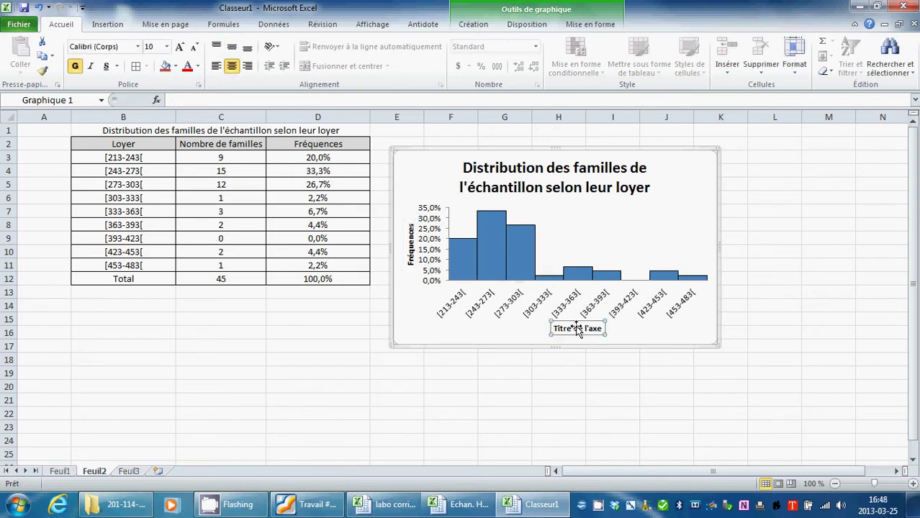
type("Loyer($")
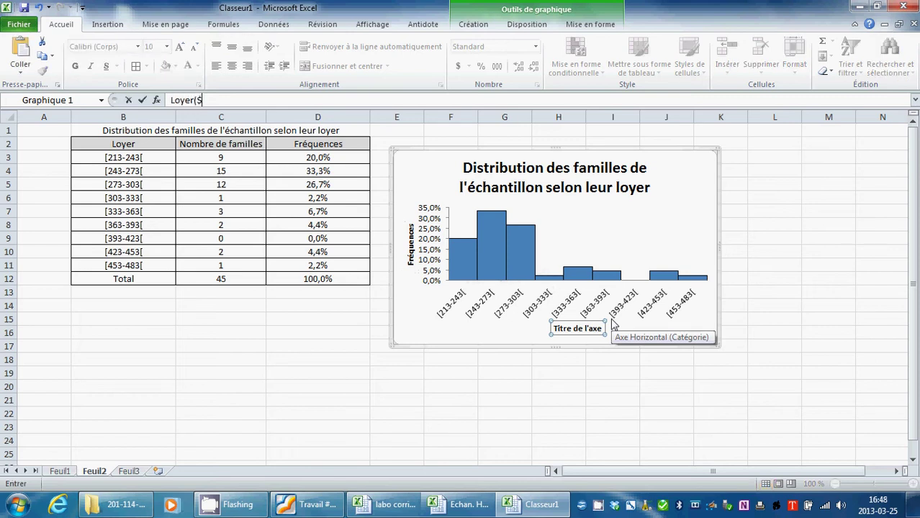
key("Return")
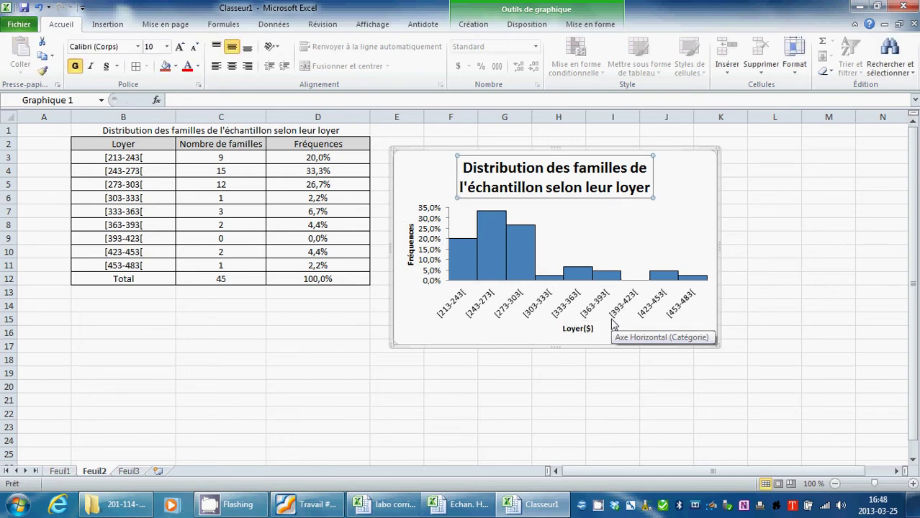
Enlarge the histogram from its lower corner so it extends to about column N and row 23.
left_click(767, 293)
left_click(676, 242)
left_click(695, 339)
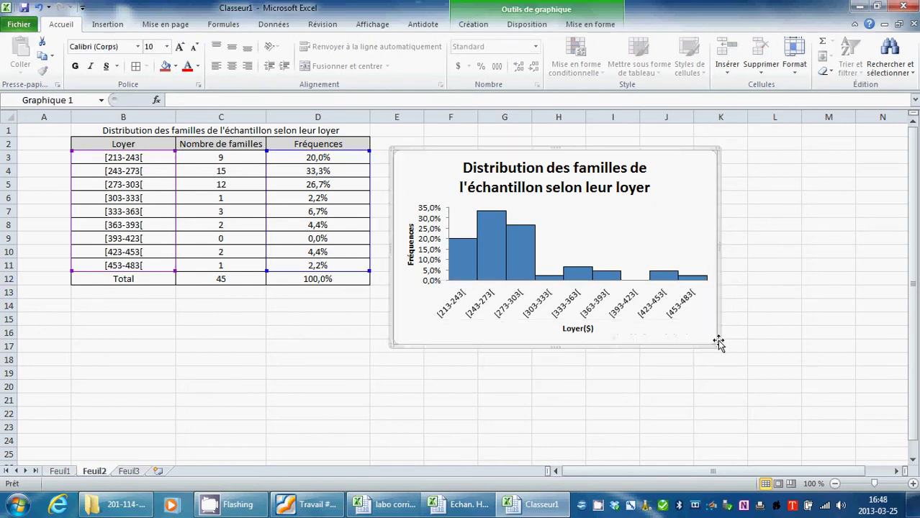
left_click_drag(718, 347, 888, 432)
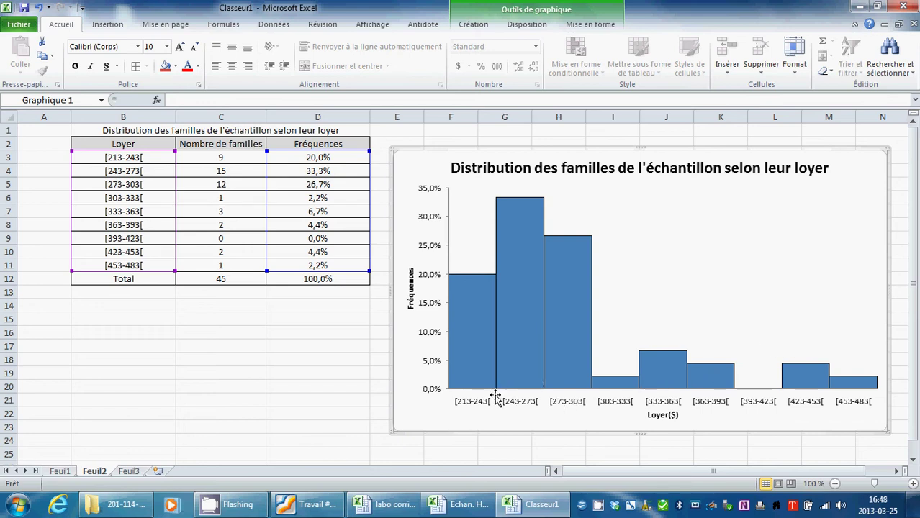
Cover the class labels of the histogram's horizontal axis with a white-filled text box, extended beyond the start of the first column.
left_click(512, 407)
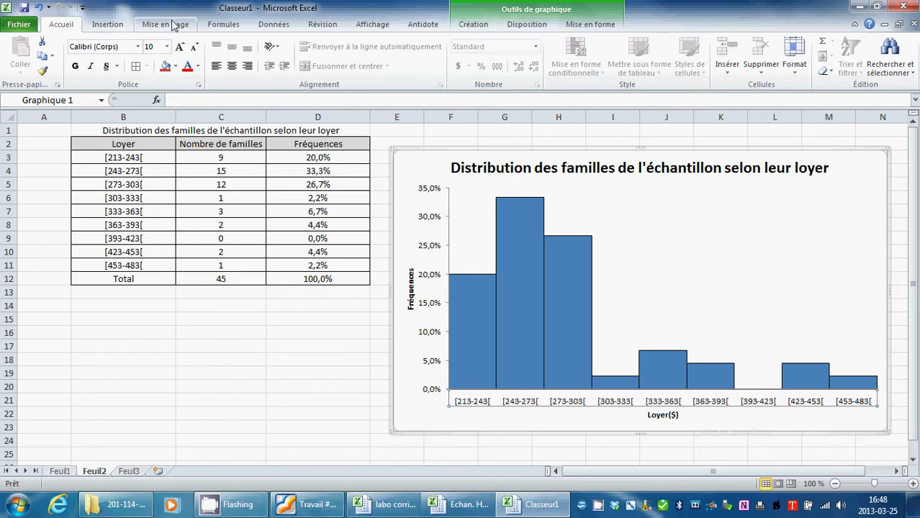
left_click(108, 25)
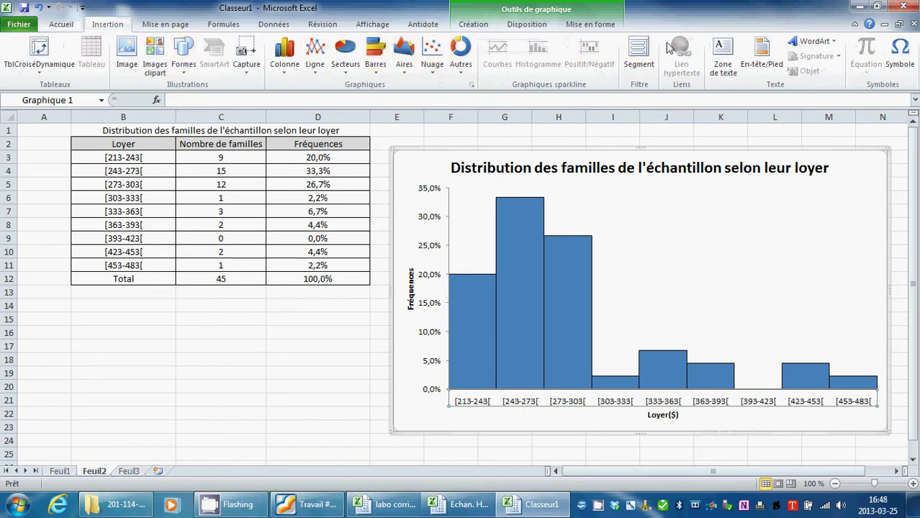
left_click(723, 58)
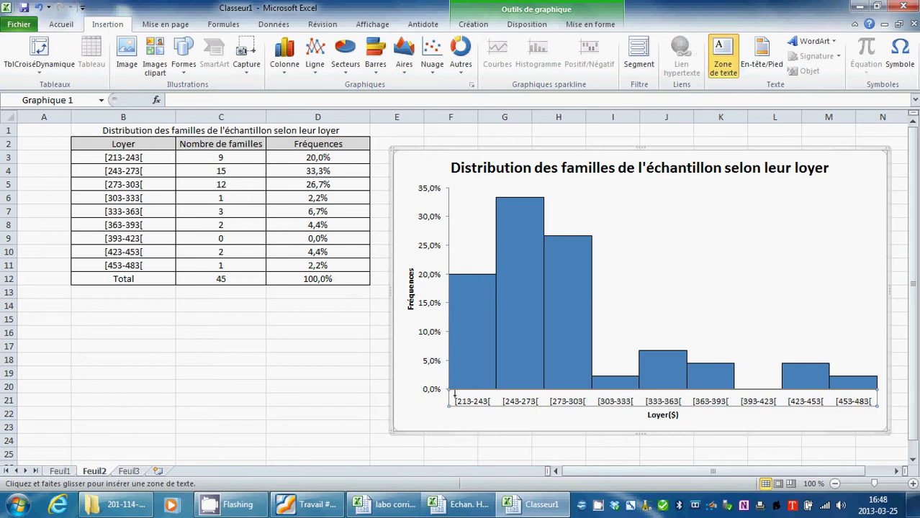
left_click_drag(453, 390, 879, 407)
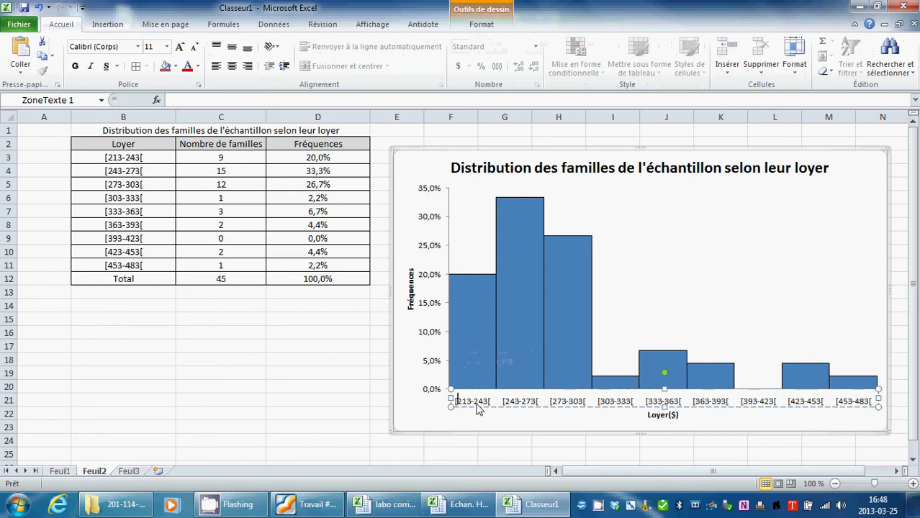
left_click(175, 65)
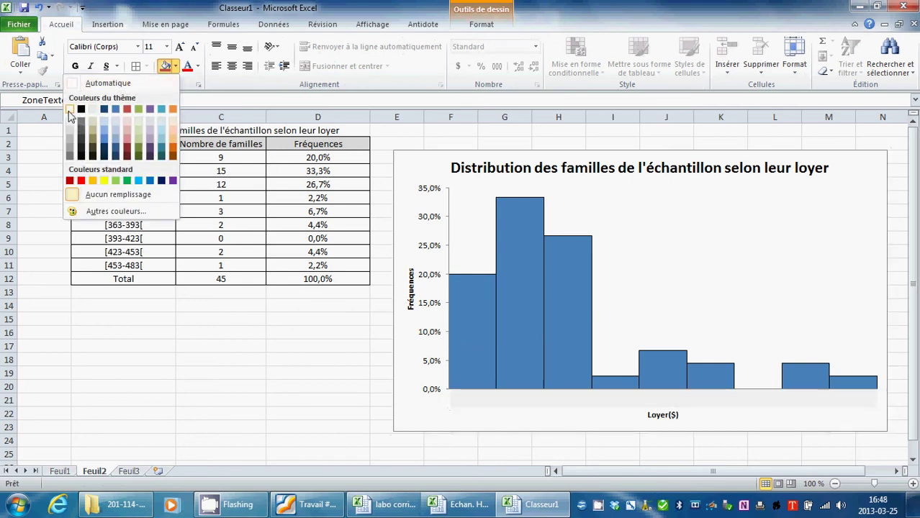
left_click(70, 110)
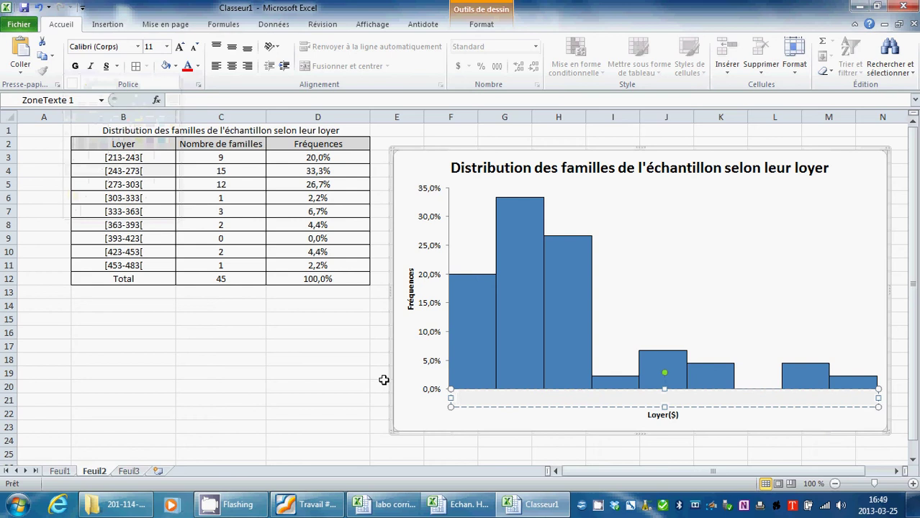
left_click_drag(451, 397, 424, 397)
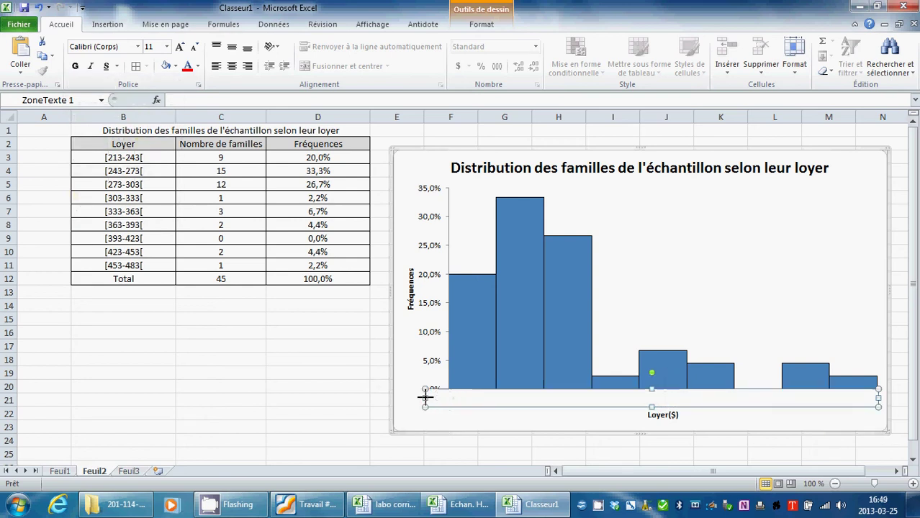
Enter the class limits 213, 243, 273, 303, 333, 363, 393, 423, 453 and 483 in the text box, spaced along one line under the column edges.
left_click(452, 398)
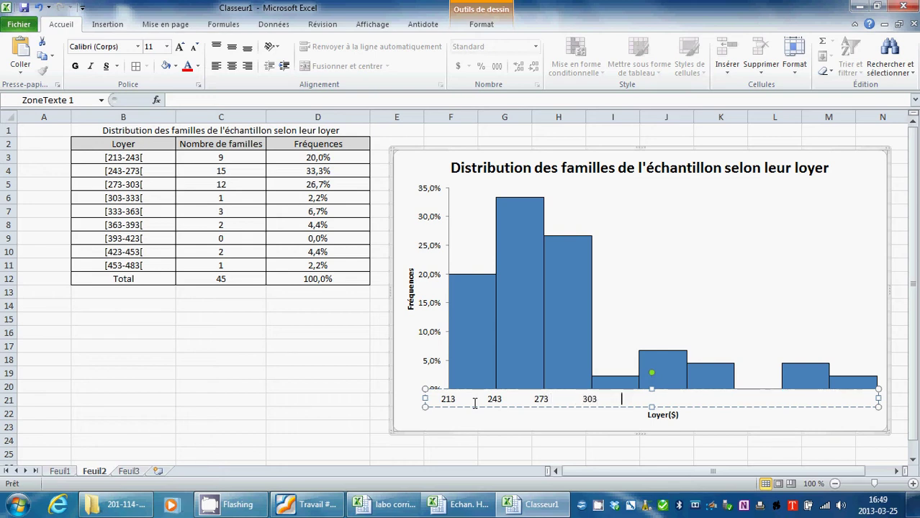
type("333 363 393 423 453 483")
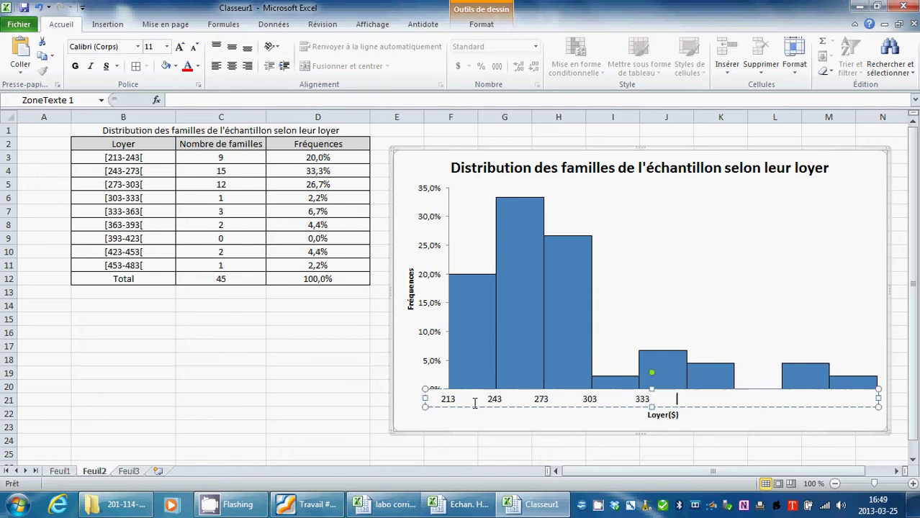
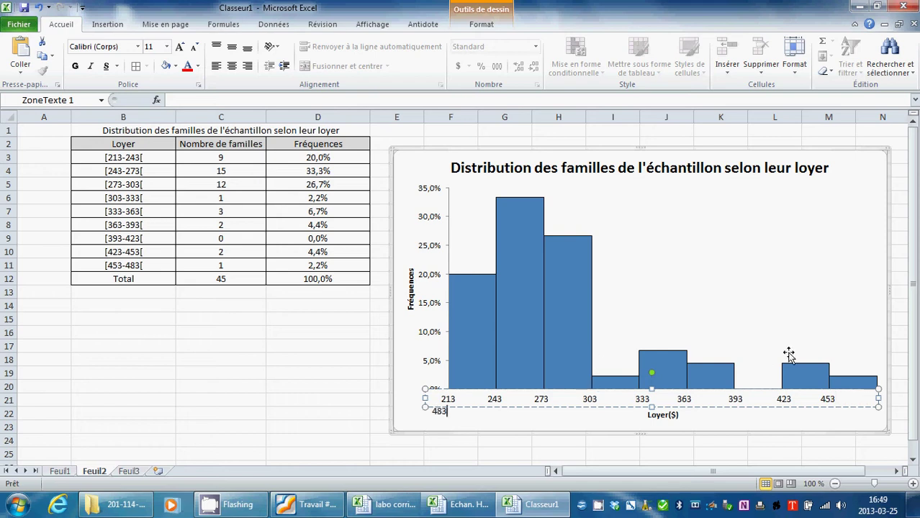
left_click_drag(878, 399, 886, 399)
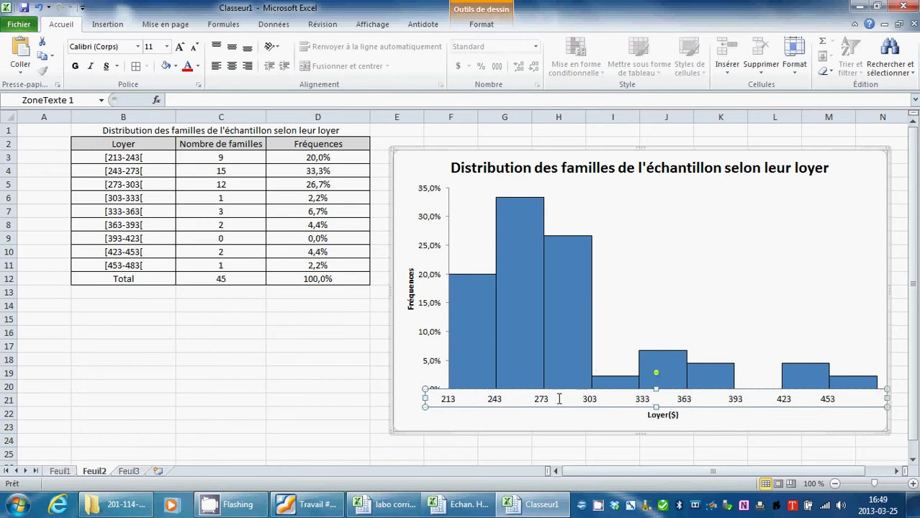
left_click(876, 400)
key("BackSpace")
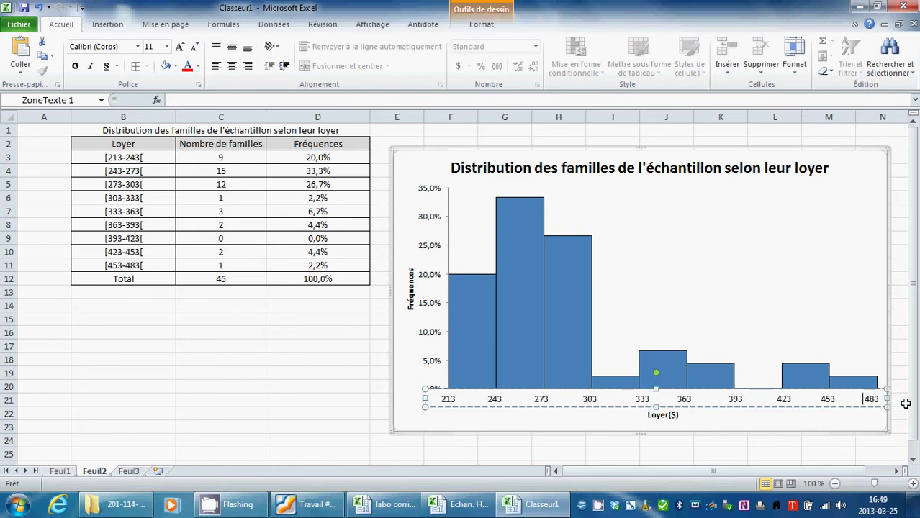
left_click(796, 457)
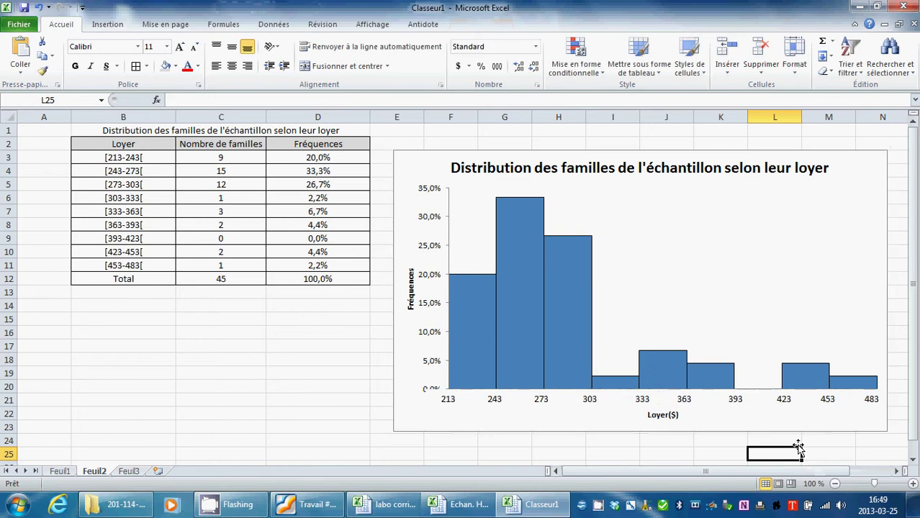
Adjust the class limit text box slightly so its numbers line up better with the column edges.
left_click(424, 399)
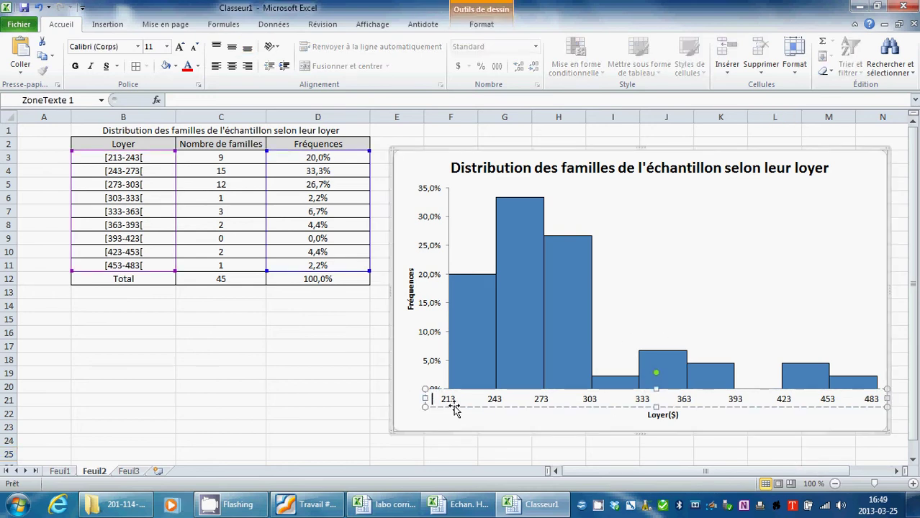
mouse_move(424, 398)
left_mouse_down()
mouse_move(436, 399)
mouse_move(426, 400)
left_mouse_up()
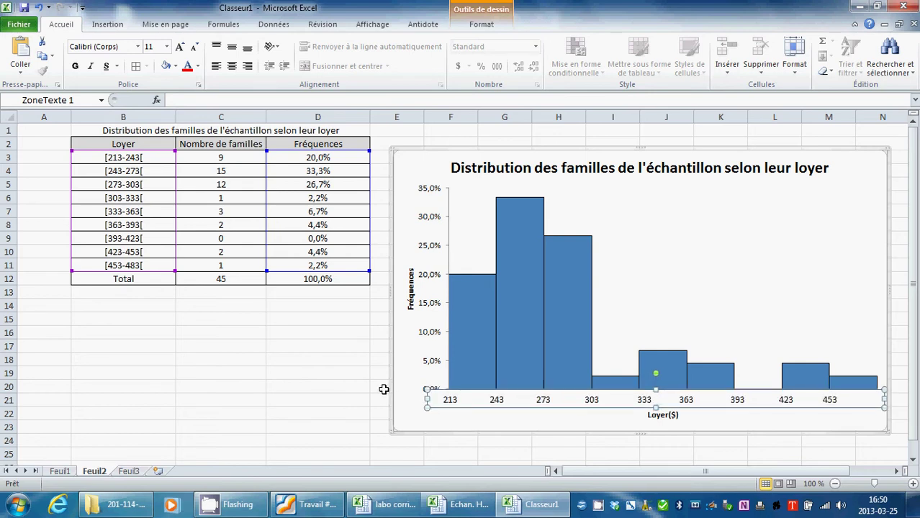
left_click(294, 378)
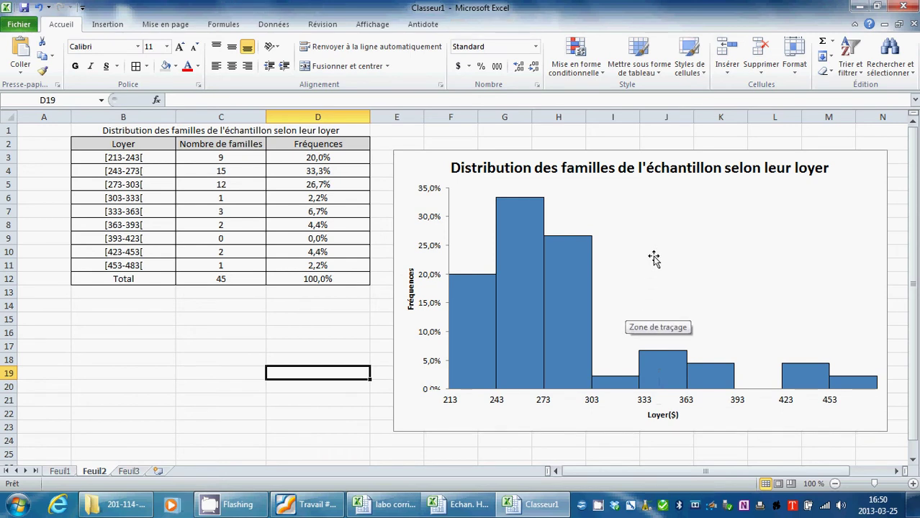
left_click(565, 285)
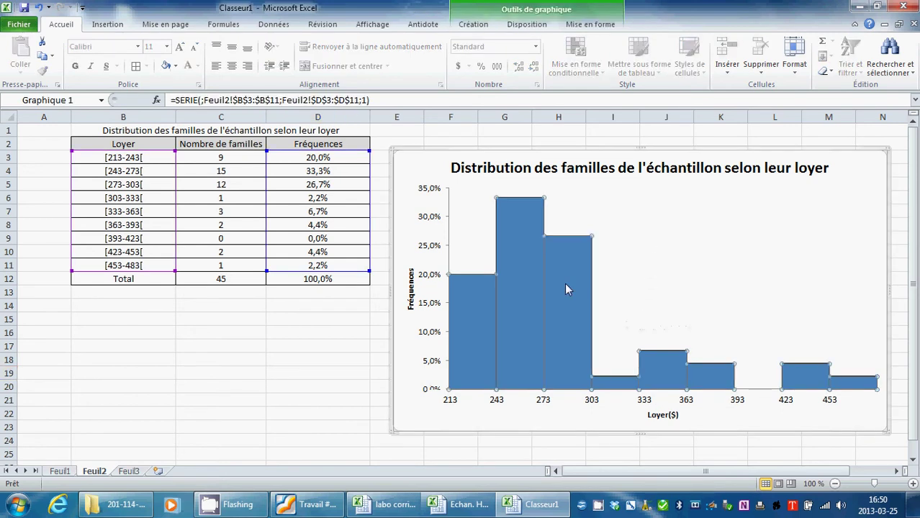
left_click(666, 416)
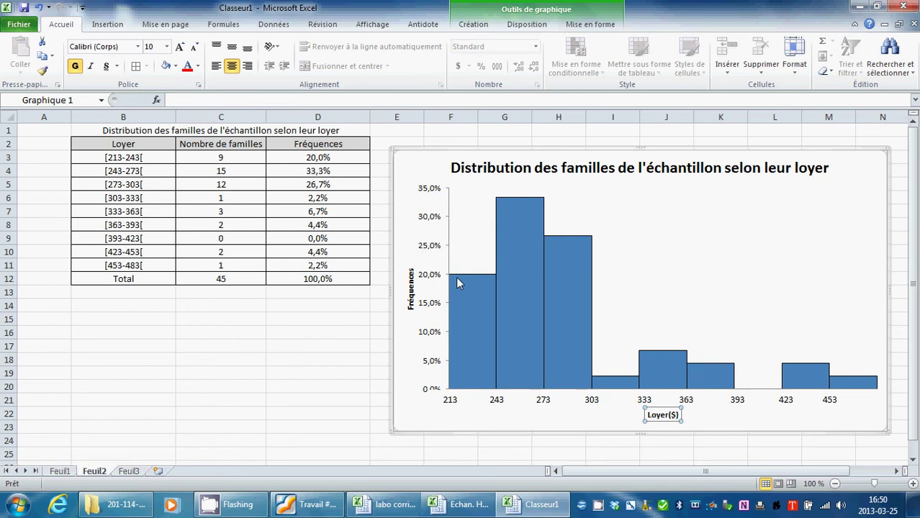
left_click(508, 445)
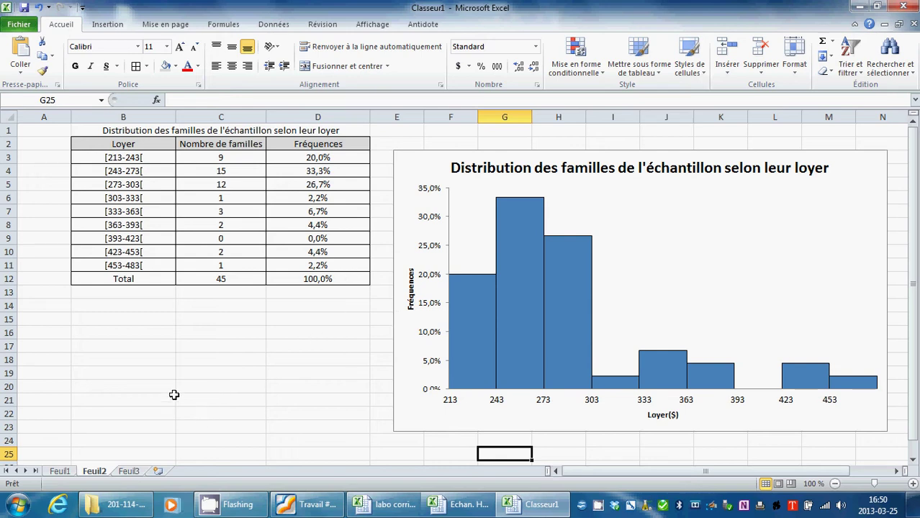
Insert a new pivot table of the sample data on Feuil1 at cell H17, below the Loyer pivot table.
left_click(128, 471)
left_click(94, 472)
left_click(65, 472)
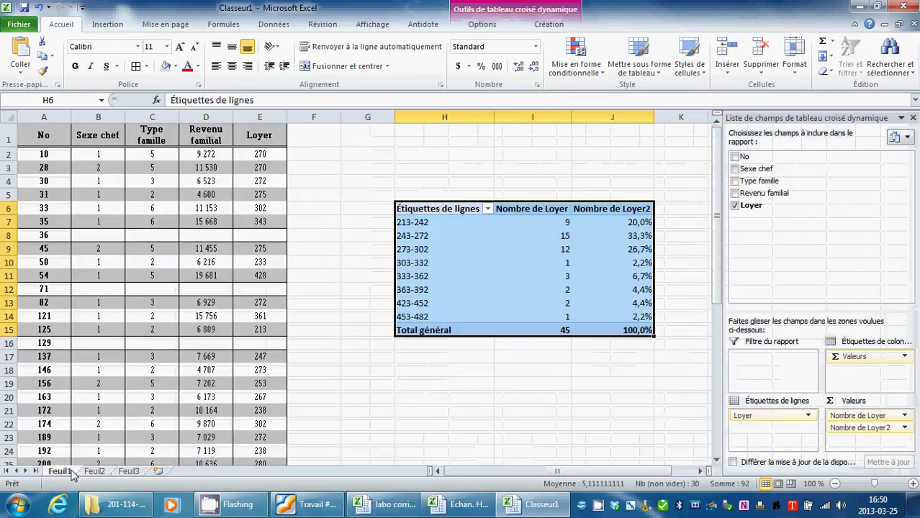
left_click(337, 385)
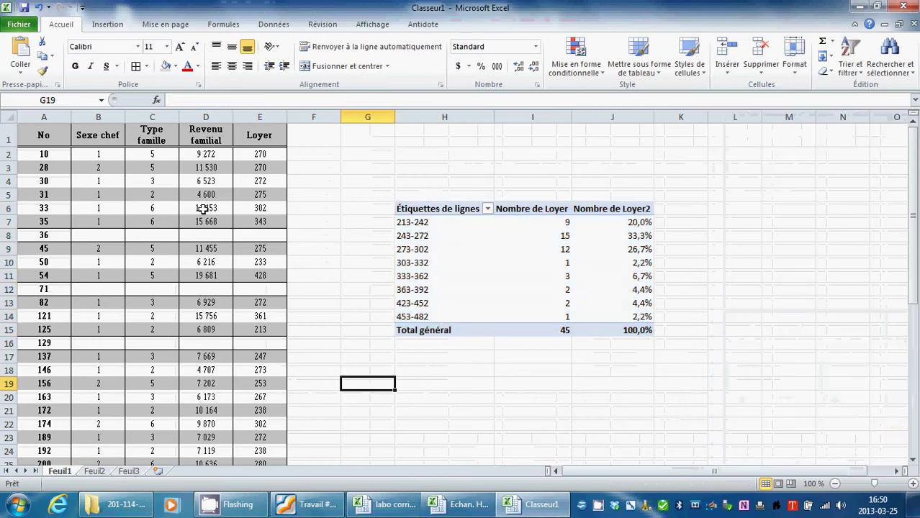
left_click(146, 135)
left_click(425, 357)
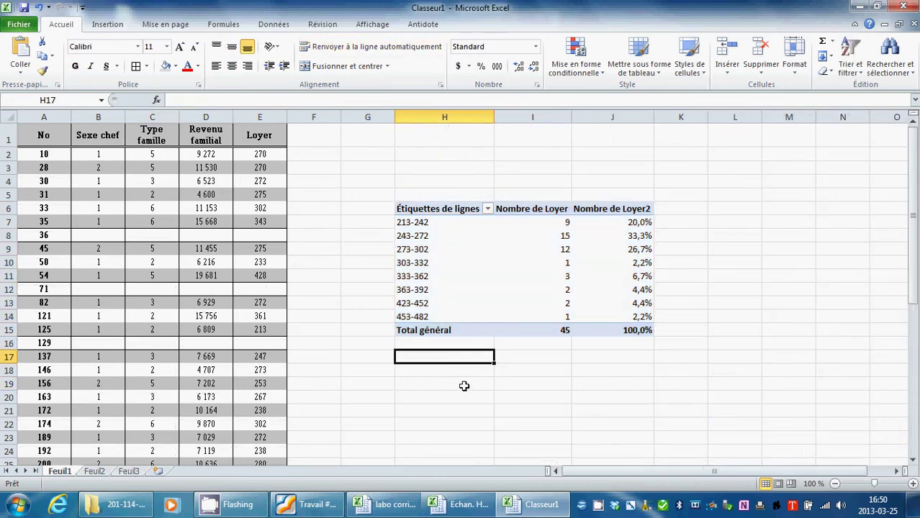
left_click(104, 26)
left_click(36, 54)
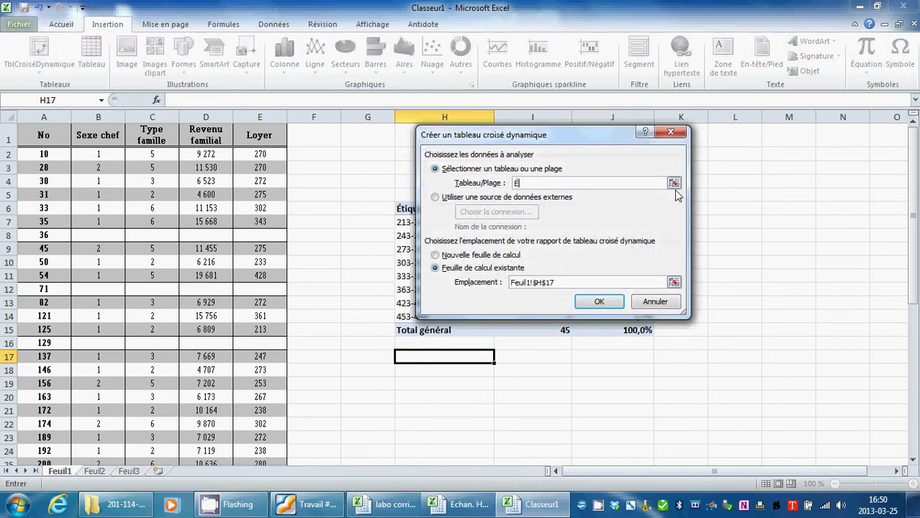
key("Return")
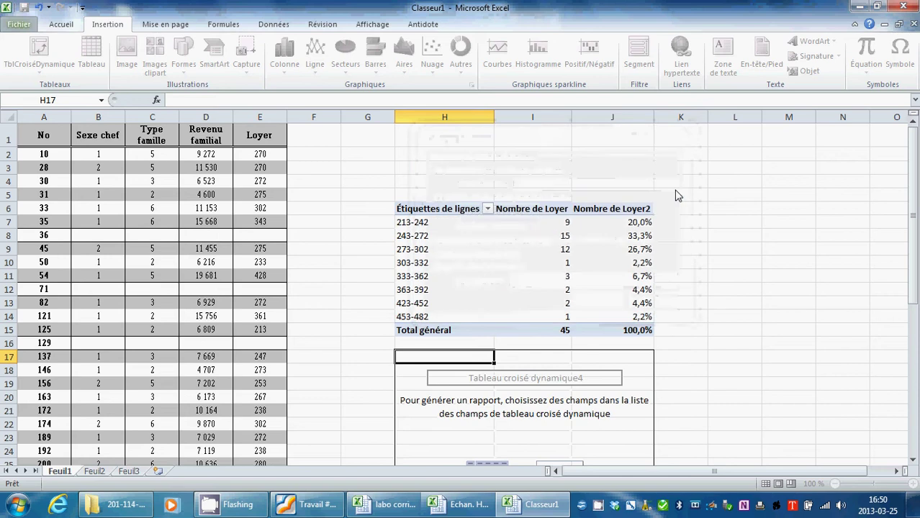
Add the Type famille field to the new pivot table as row labels and twice as values.
left_click_drag(773, 182, 765, 423)
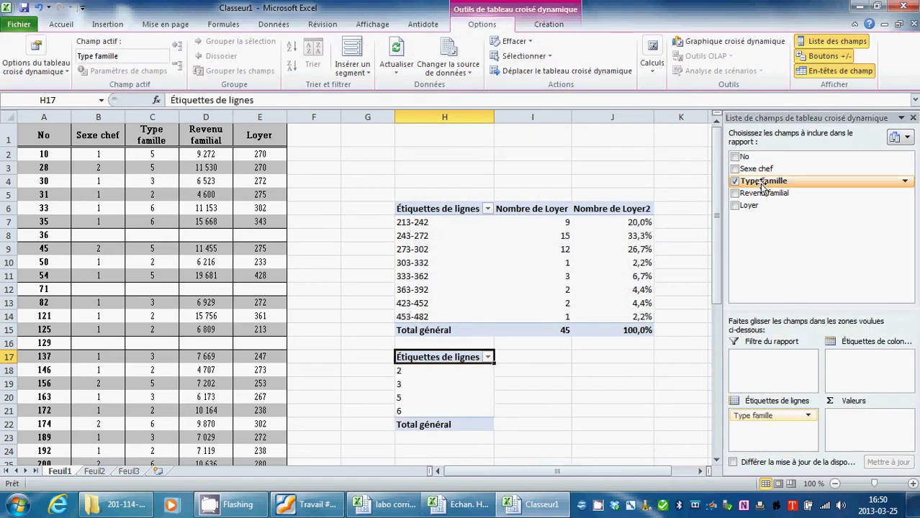
left_click_drag(760, 182, 851, 424)
left_click_drag(754, 181, 893, 410)
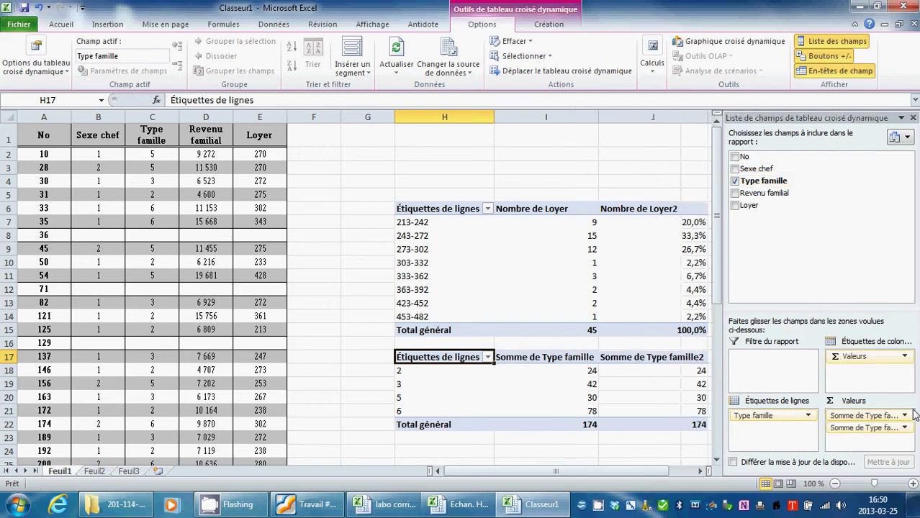
Summarize the first Type famille value field in the new pivot table by Nombre.
left_click(904, 416)
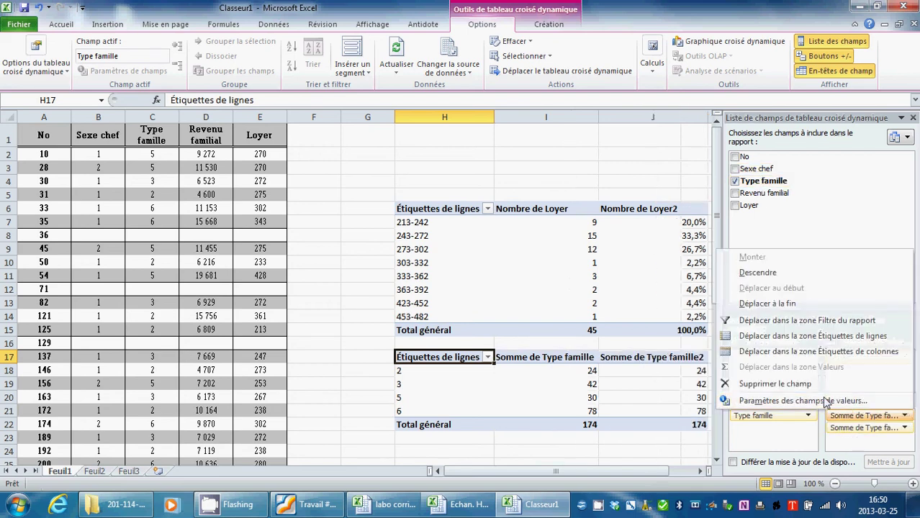
left_click(824, 400)
left_click(468, 242)
left_click(587, 314)
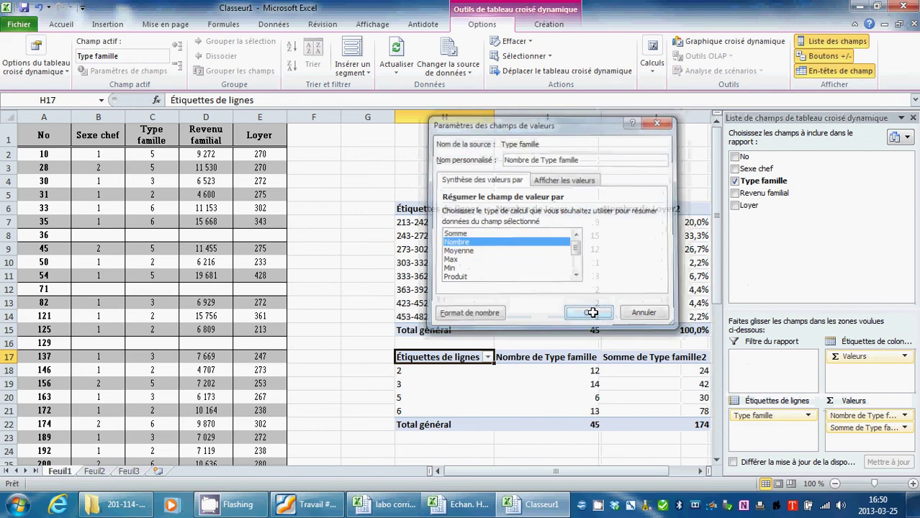
Summarize the second Type famille value field by Nombre and show its values as % du total de la colonne.
left_click(906, 429)
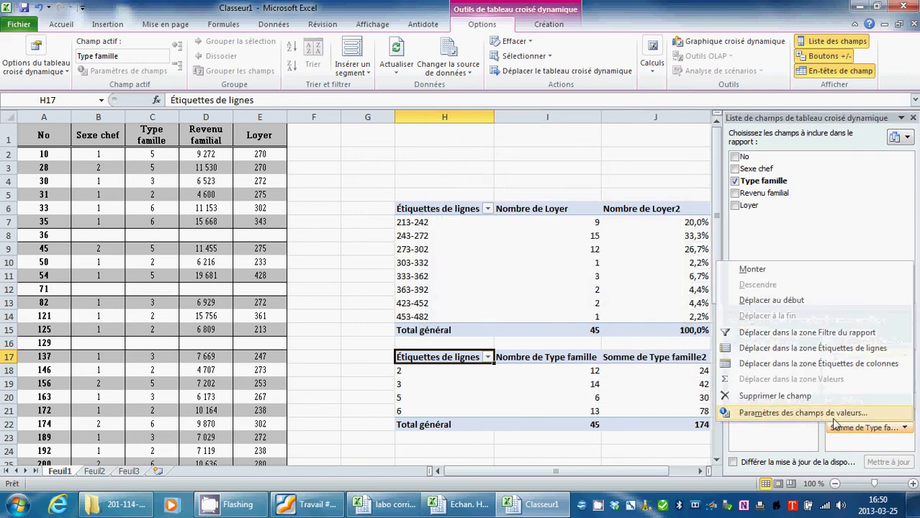
left_click(821, 413)
left_click(531, 244)
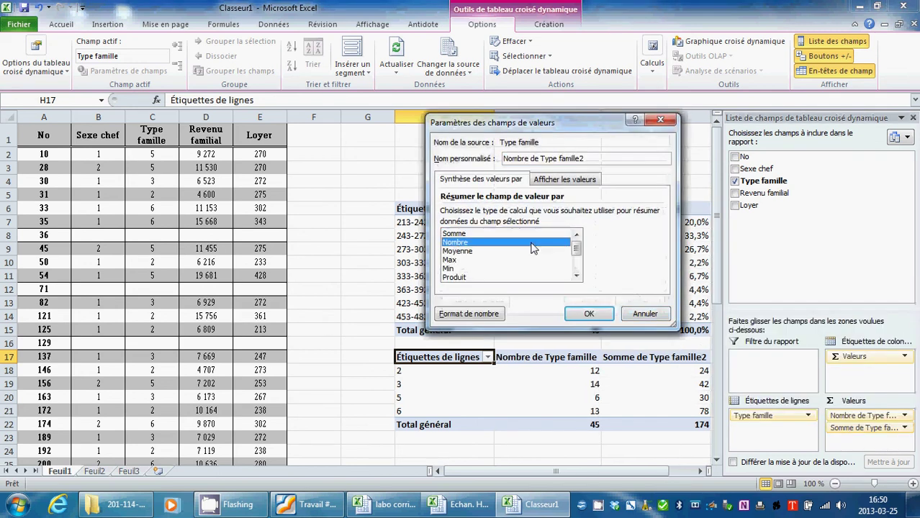
left_click(571, 182)
left_click(498, 213)
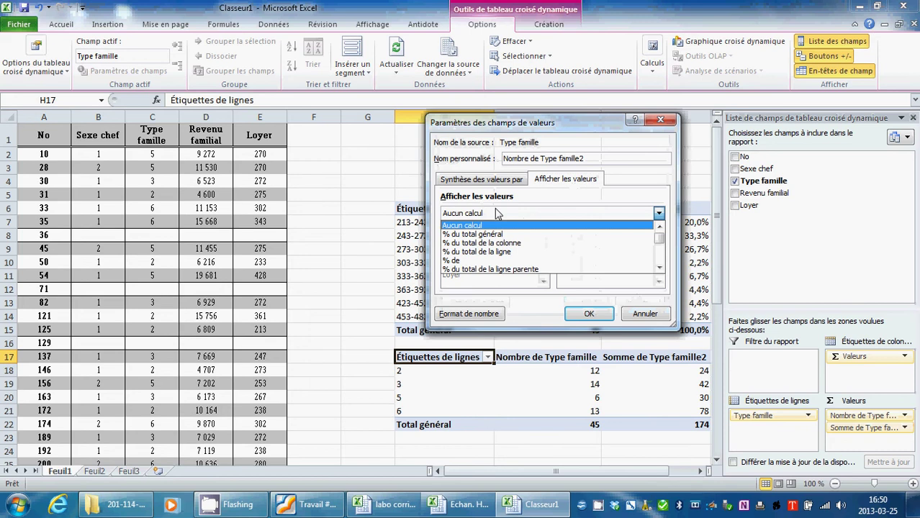
left_click(515, 244)
left_click(589, 313)
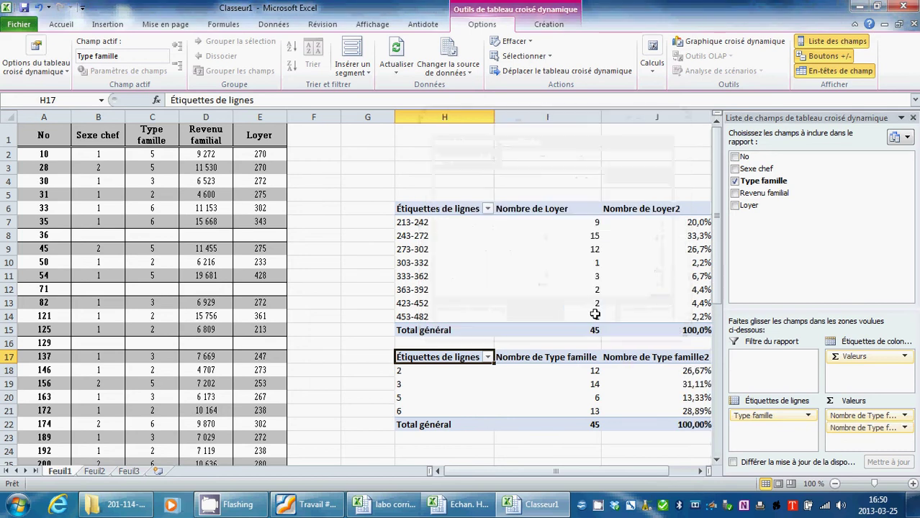
Format the second Type famille value field as Pourcentage with 1 decimal place.
left_click(903, 427)
left_click(803, 413)
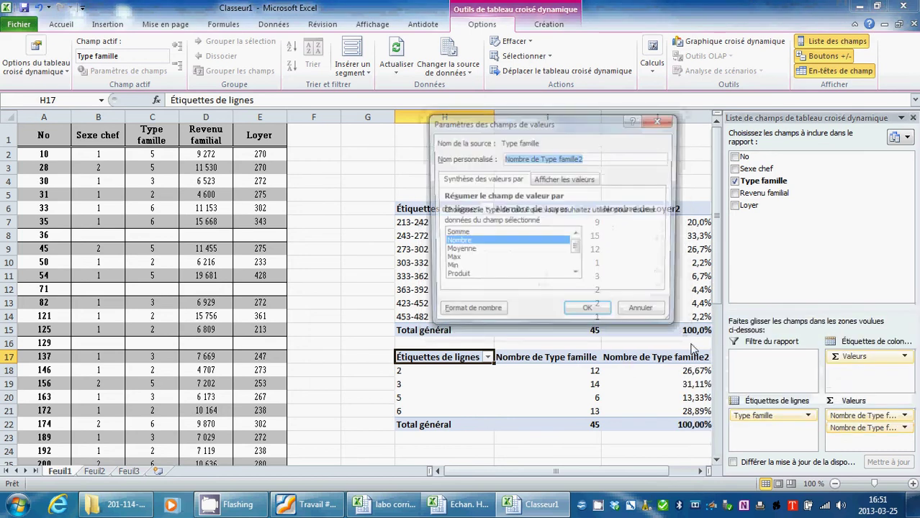
left_click(485, 315)
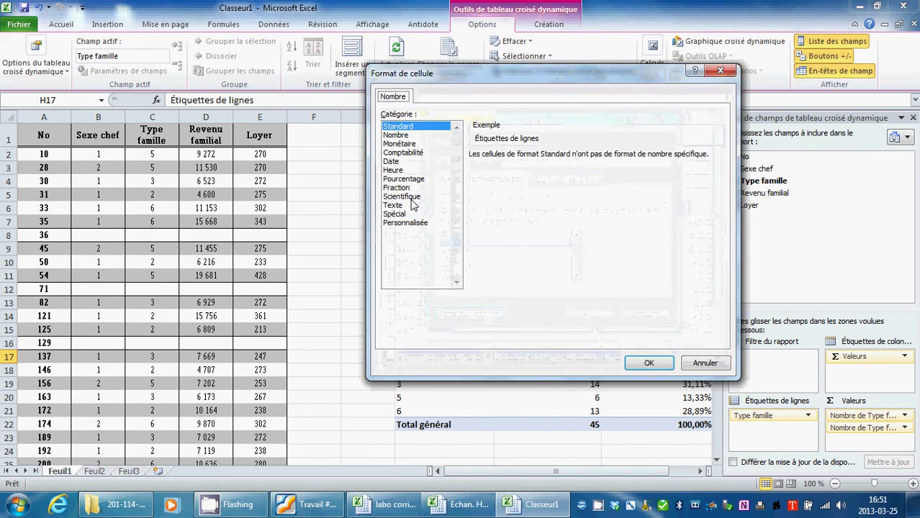
left_click(403, 178)
left_click(583, 159)
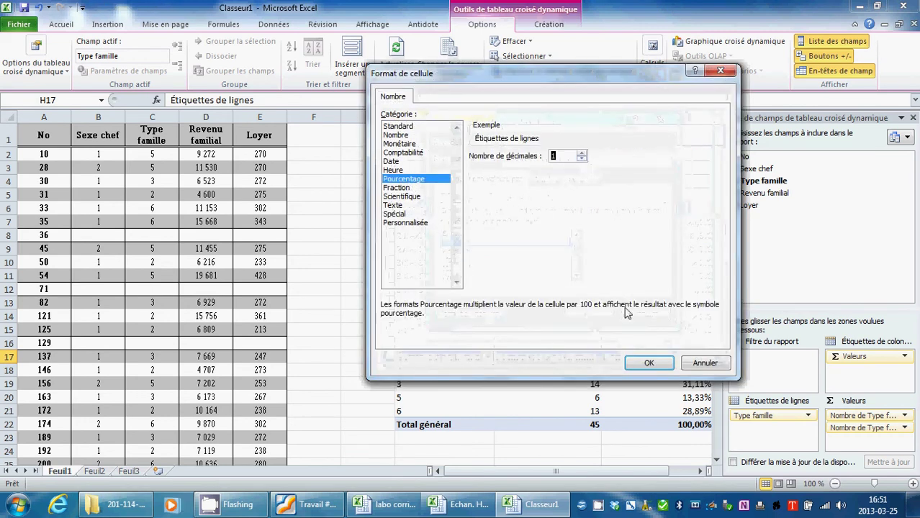
left_click(648, 363)
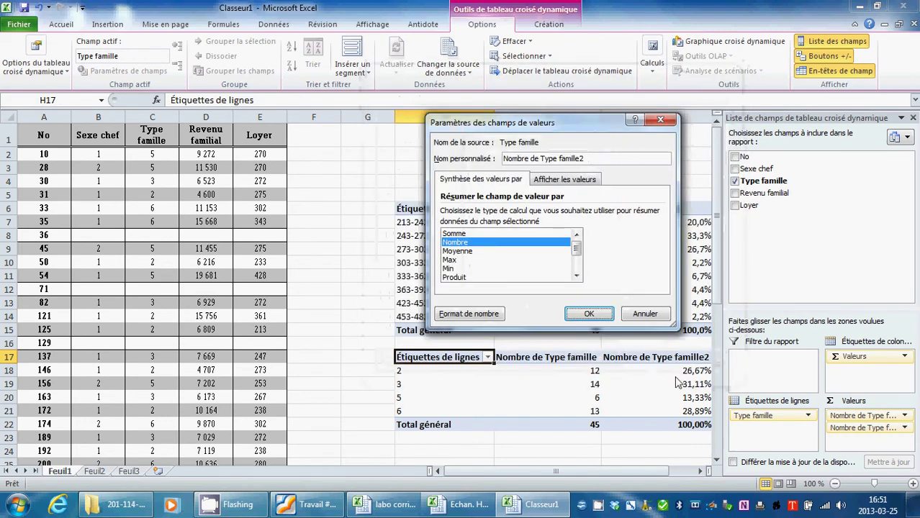
left_click(589, 313)
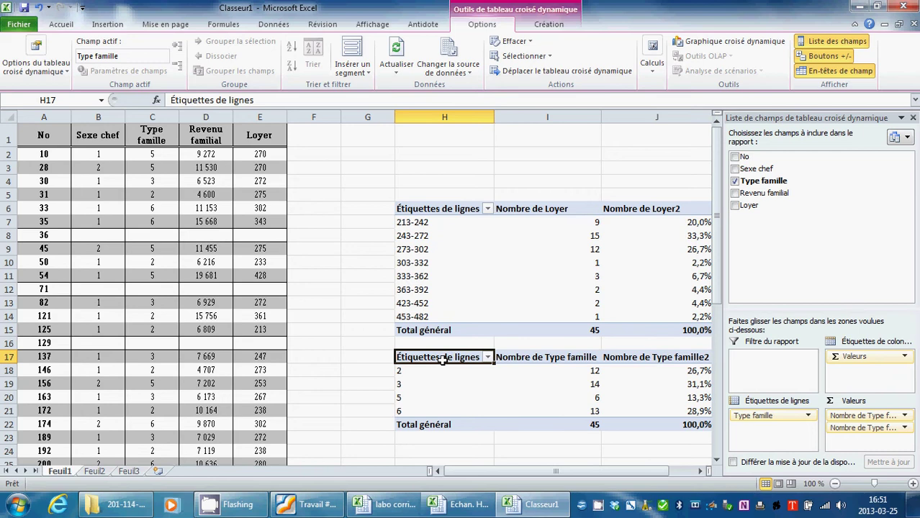
Copy the Type famille pivot table to cell B2 of Feuil3 as values with source formatting and widen columns B to D.
left_click_drag(439, 357, 654, 425)
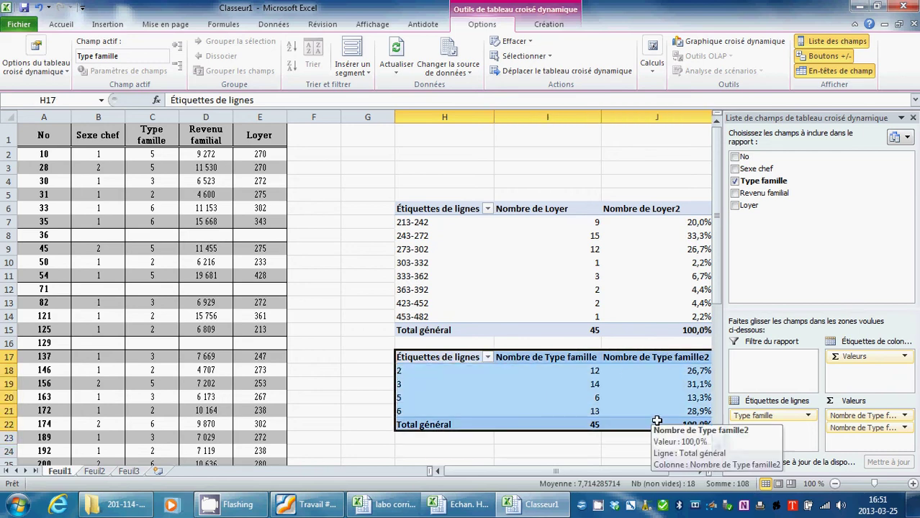
key("ctrl+c")
left_click(131, 471)
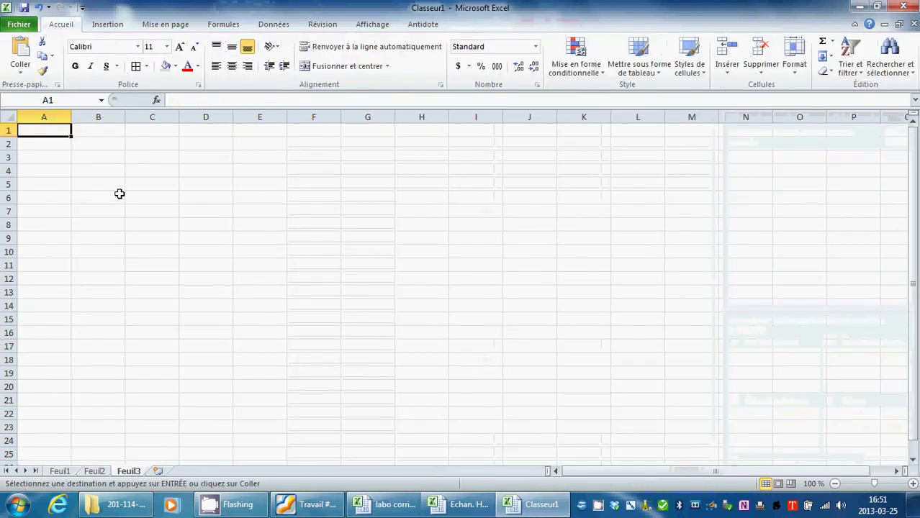
left_click(95, 141)
left_click(23, 72)
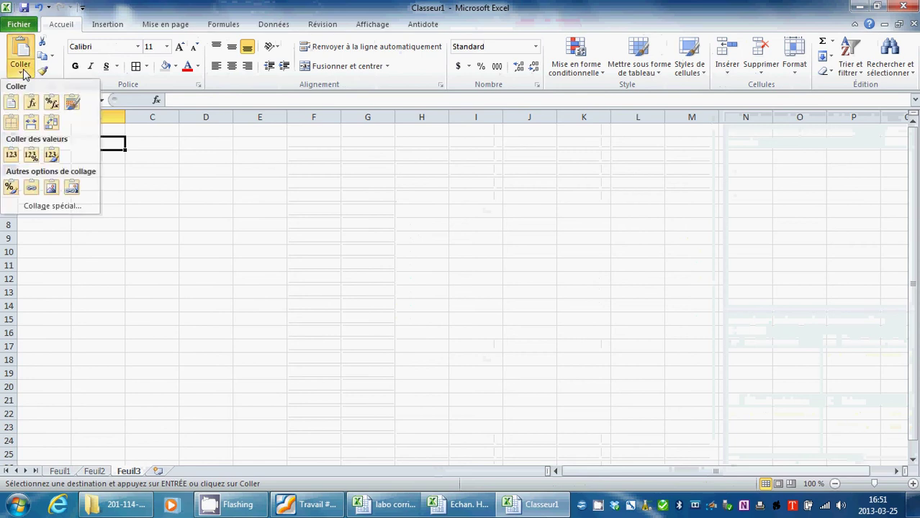
left_click(51, 154)
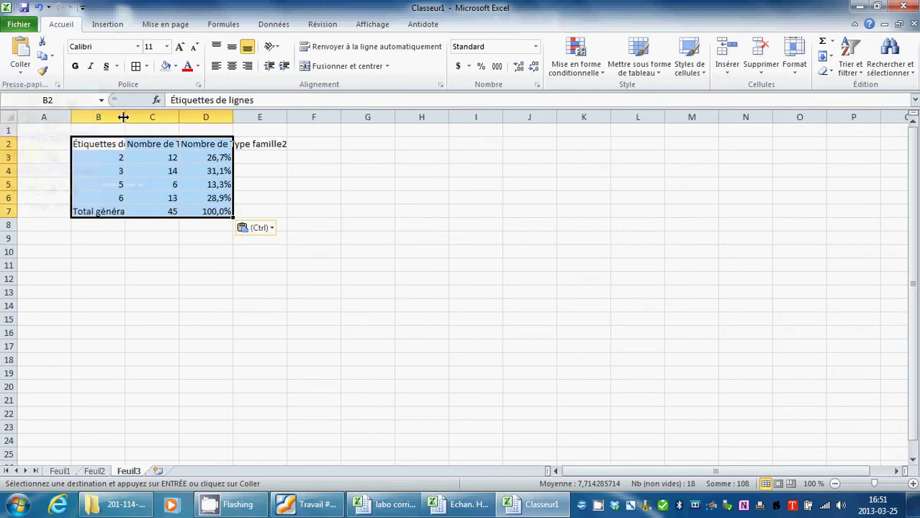
left_click_drag(125, 117, 327, 117)
Replace the header in cell B2 of the pasted table with "Type de famille".
left_click(144, 155)
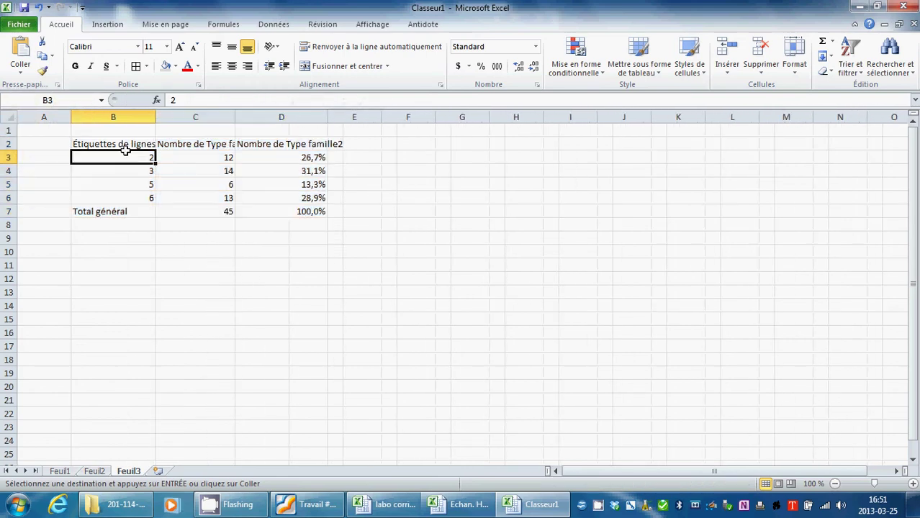
left_click(126, 145)
double_click(126, 145)
left_click_drag(155, 142, 68, 142)
type("s")
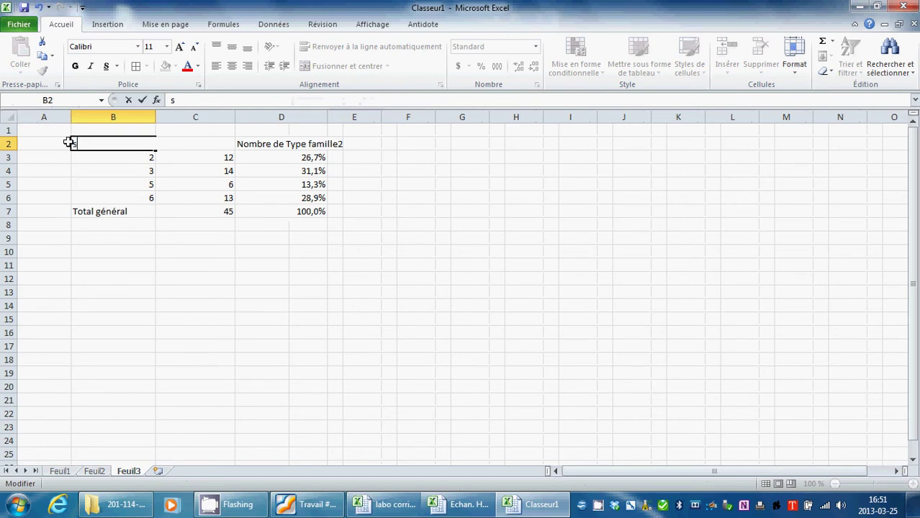
key("BackSpace")
type("Type de fa")
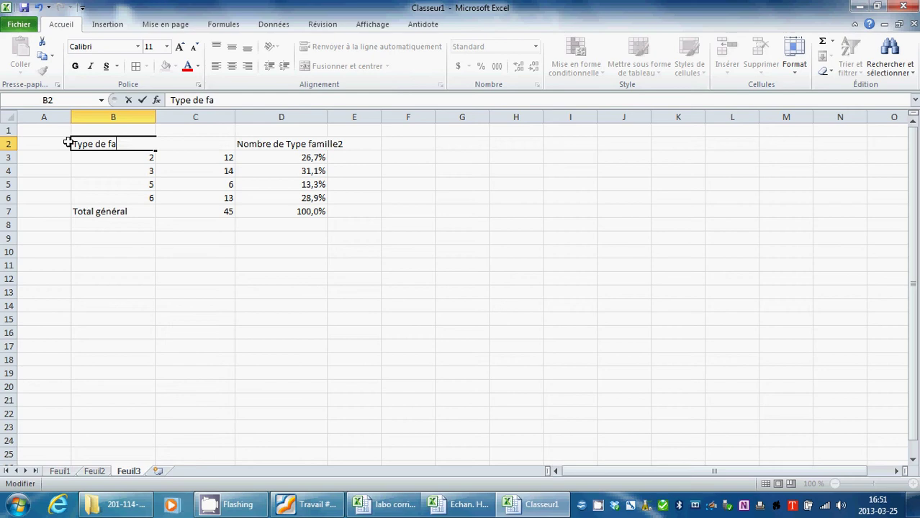
type("mille")
key("Tab")
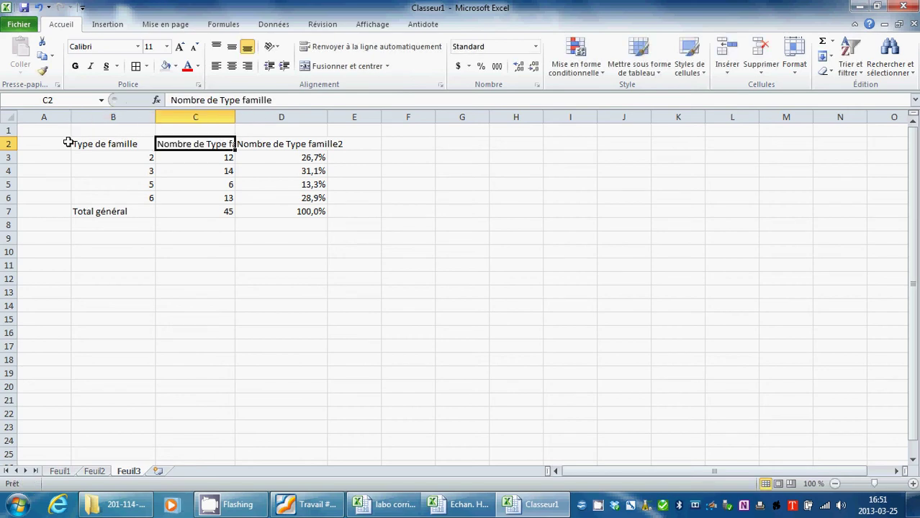
Rename the headers in C2 and D2 as "Nombre de familles" and "Fréquences".
type("Nombr")
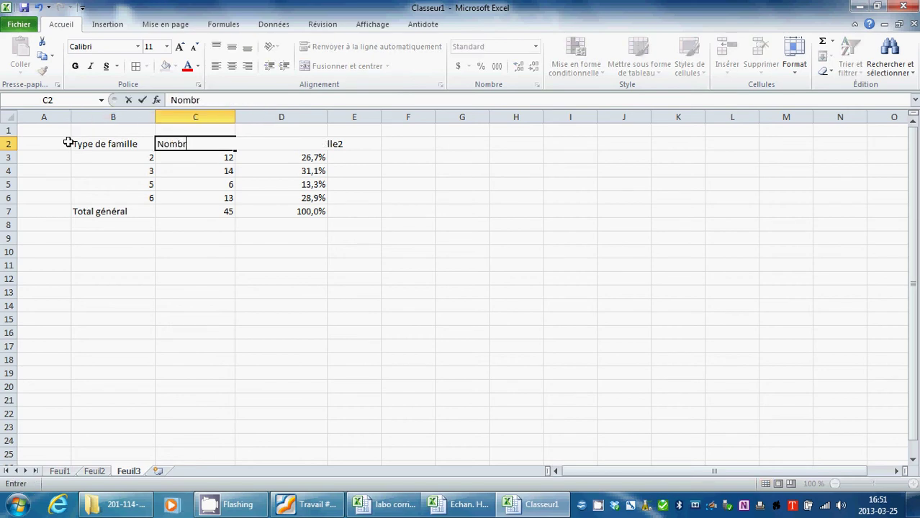
type("e de familles")
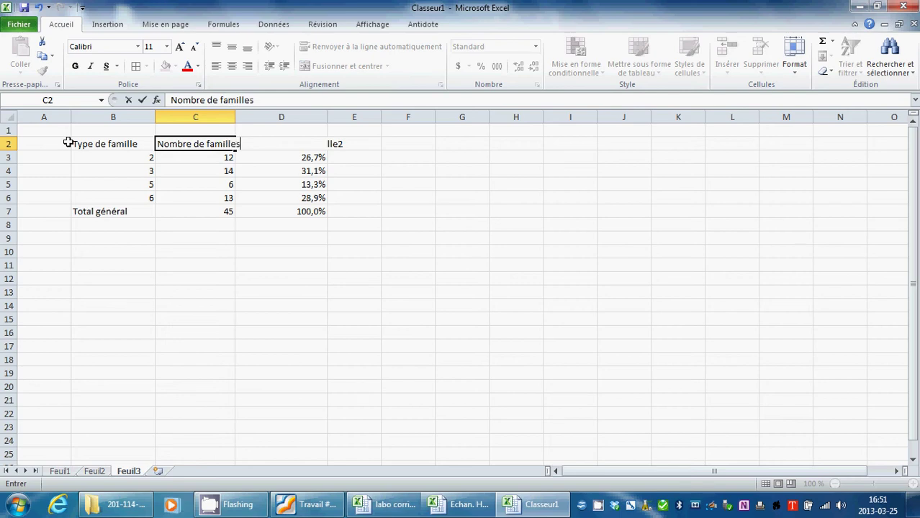
key("Tab")
type("Fréquences")
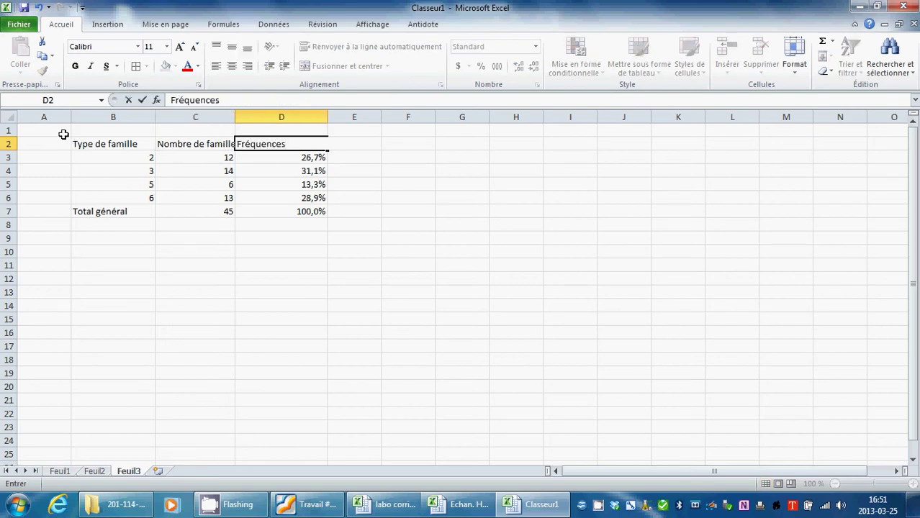
left_click(368, 167)
Merge and center B1:D1 above the table and enter the title "Distribution des types de familles de l'échantillon".
left_click(118, 129)
left_click_drag(117, 129, 268, 129)
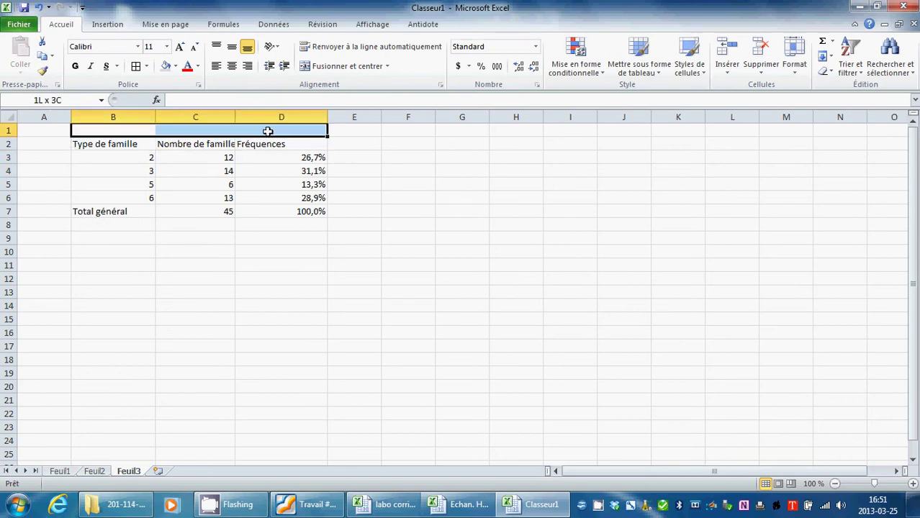
left_click(321, 66)
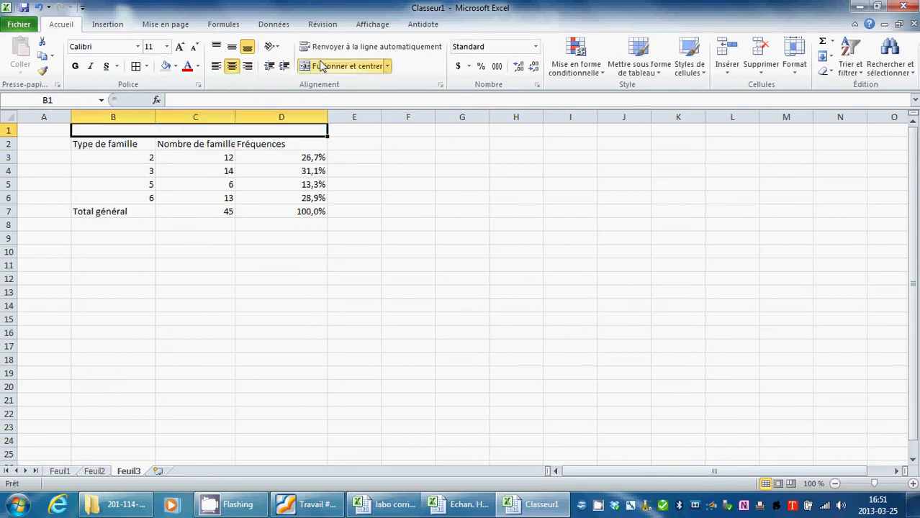
type("Distri")
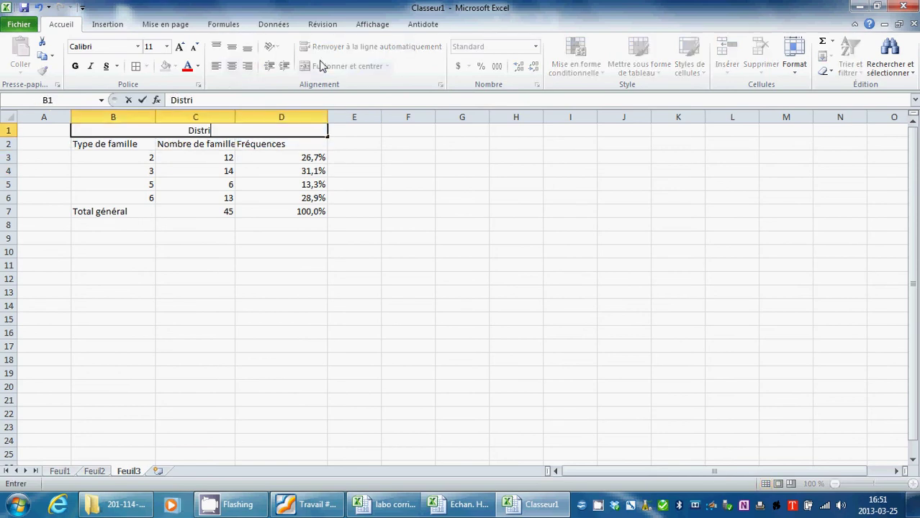
type("bution des ty")
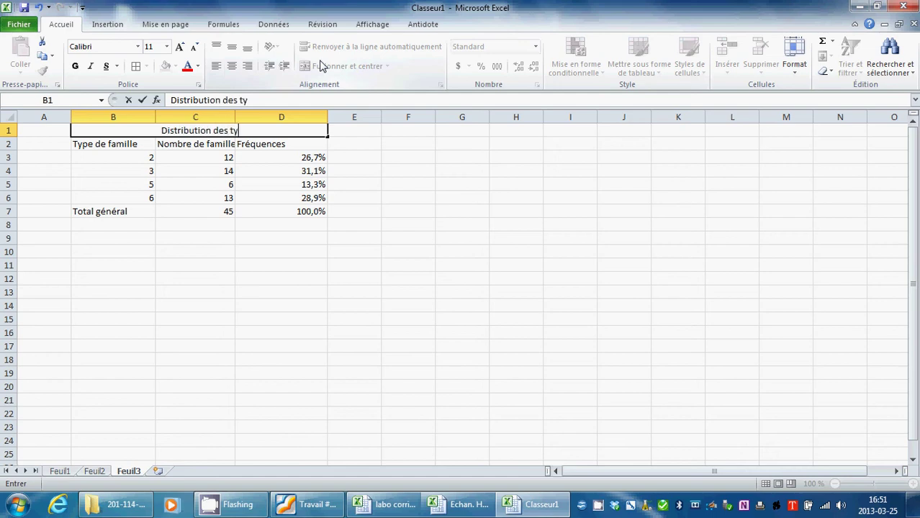
type("pes de f")
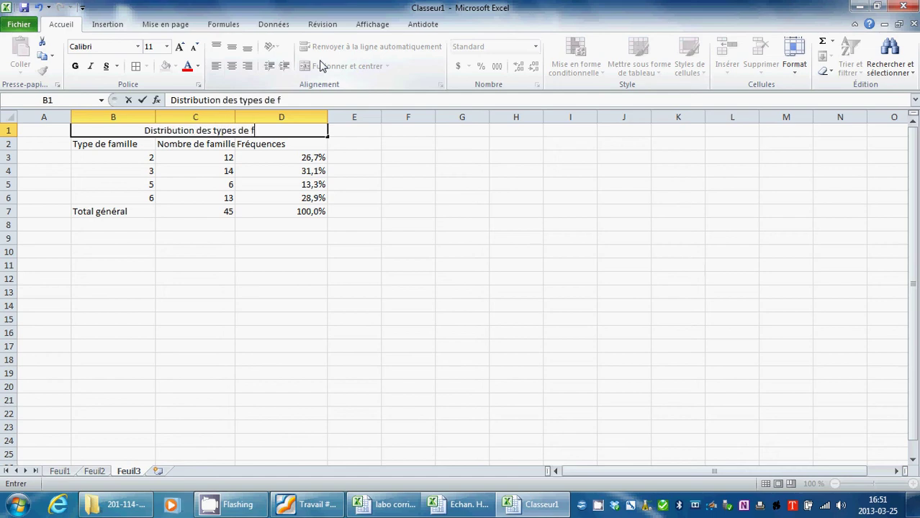
type("amilles")
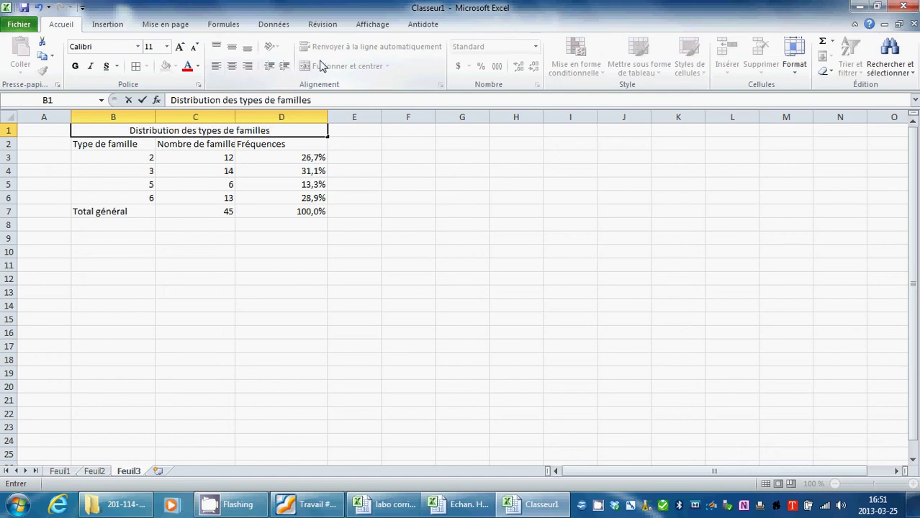
type(" de l'é")
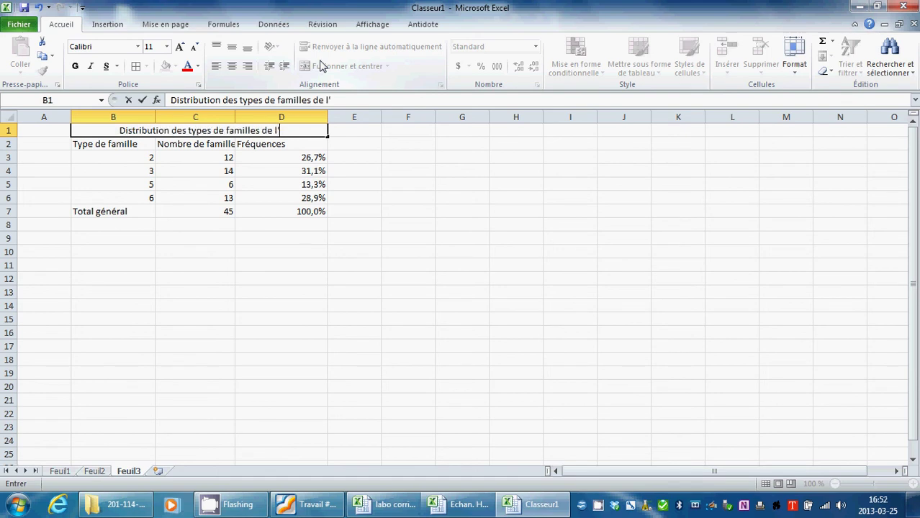
type("chanti")
type("llon")
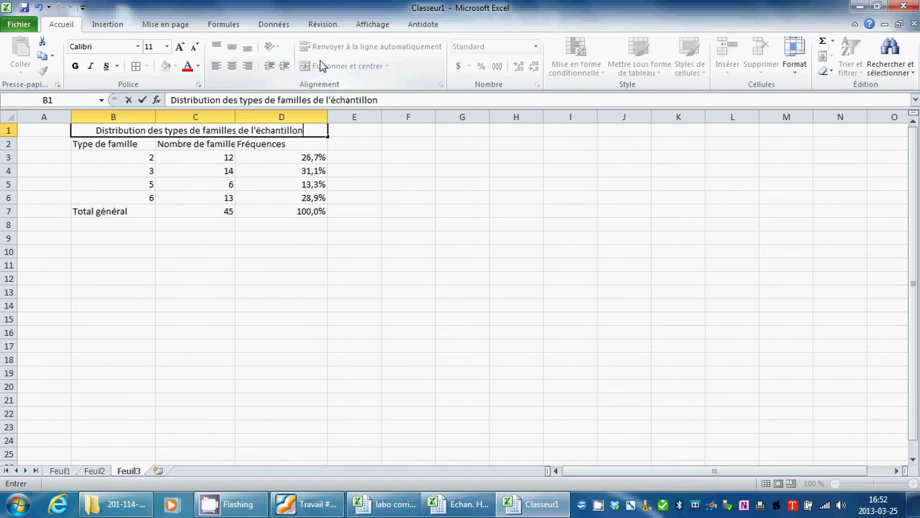
left_click(383, 239)
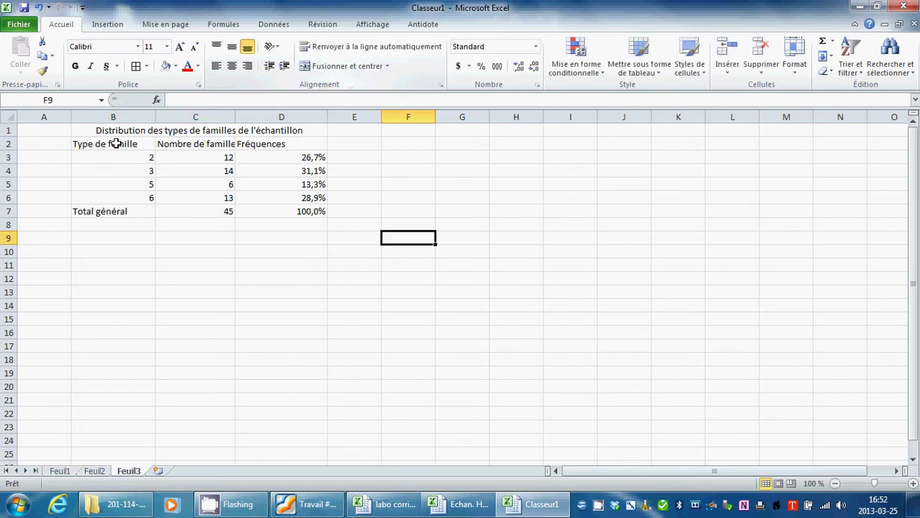
Center the contents of table cells B2:D7 and apply borders around every cell.
left_click_drag(115, 144, 286, 212)
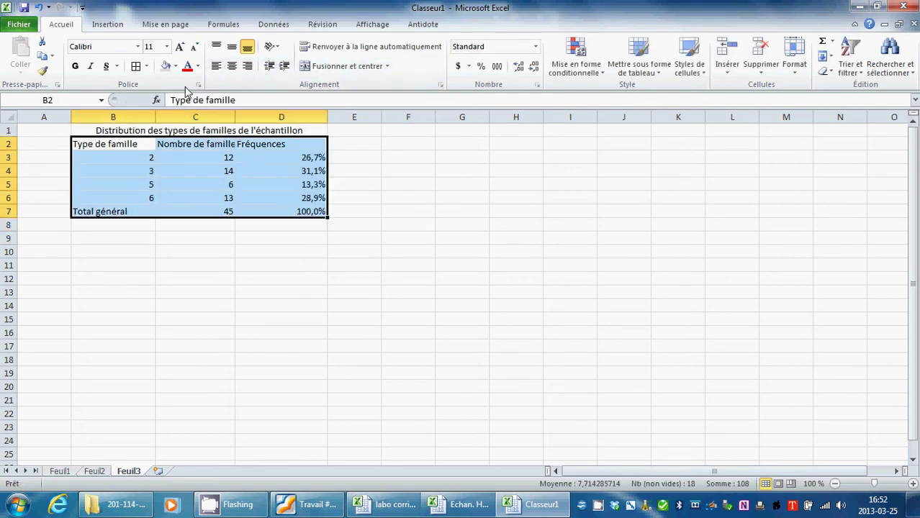
left_click(231, 66)
left_click(408, 170)
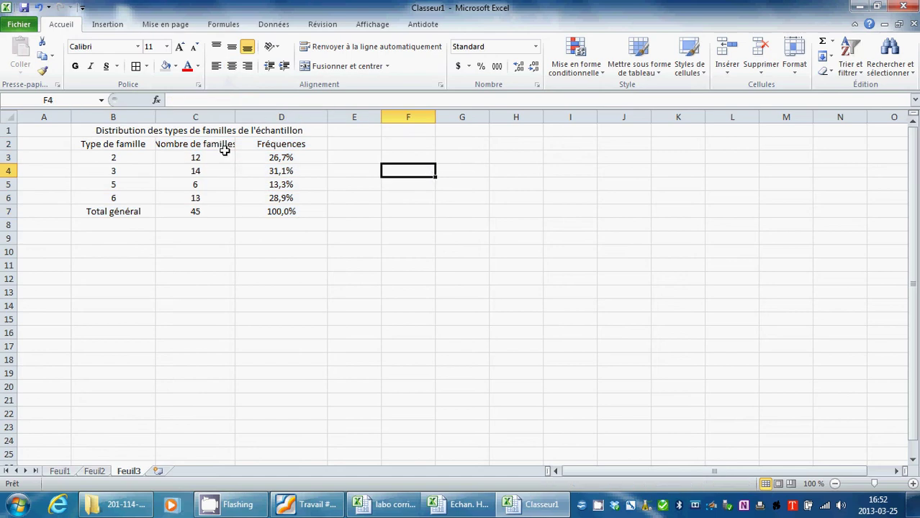
left_click_drag(140, 144, 252, 210)
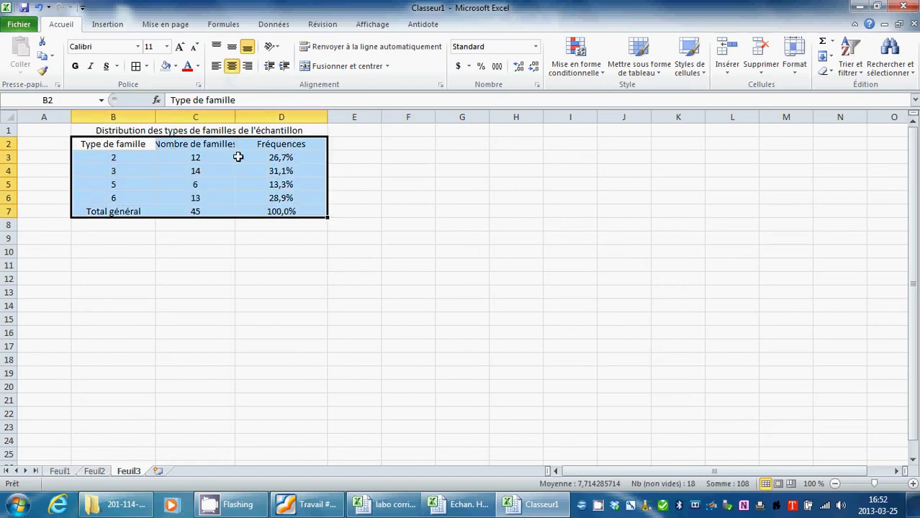
left_click(136, 65)
left_click(448, 196)
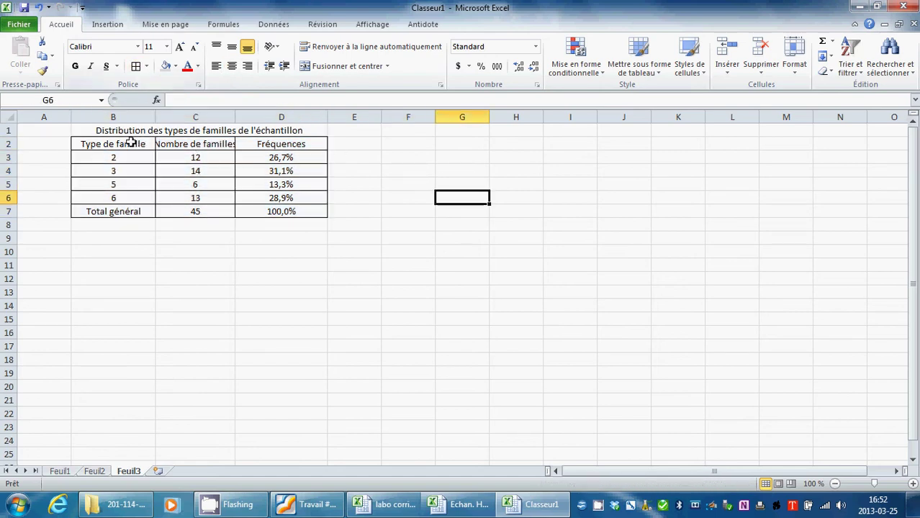
Format header cells B2:D2 with black text and a light aqua fill, and widen column C to fit its header.
left_click_drag(130, 141, 267, 144)
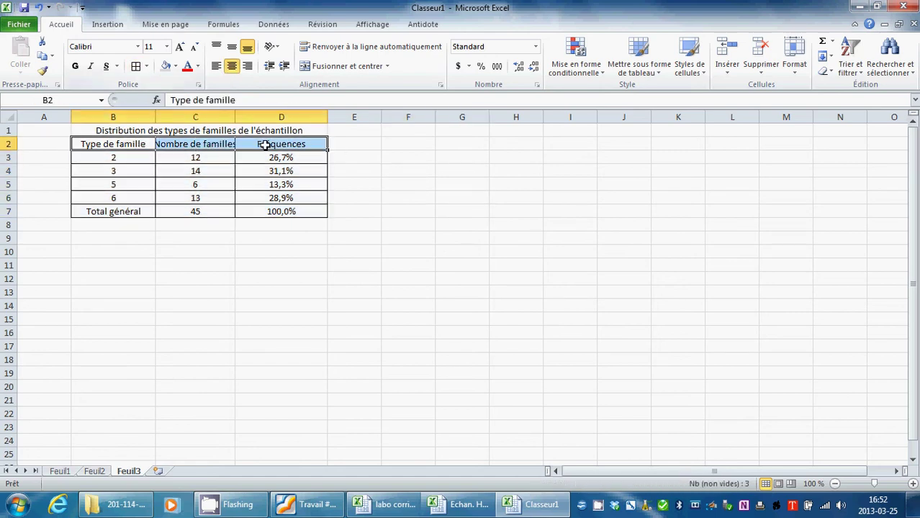
left_click(187, 68)
left_click(198, 67)
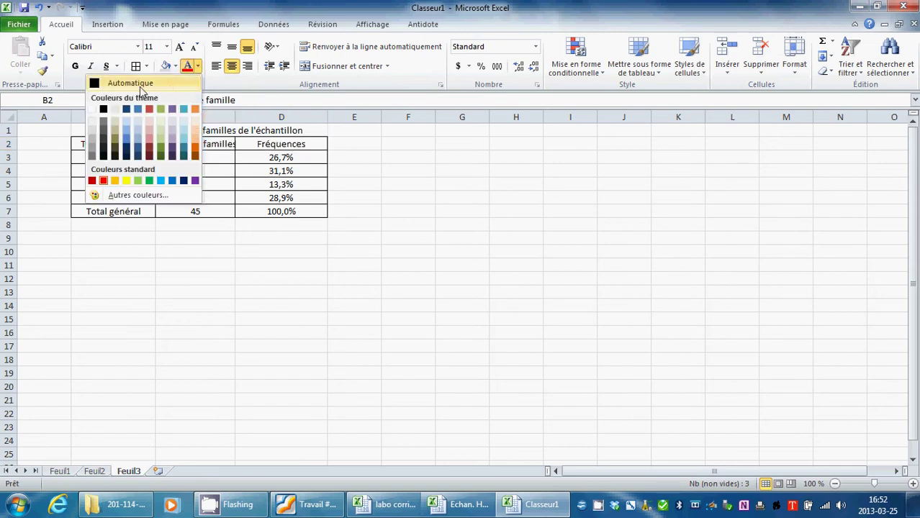
left_click(103, 109)
left_click(175, 67)
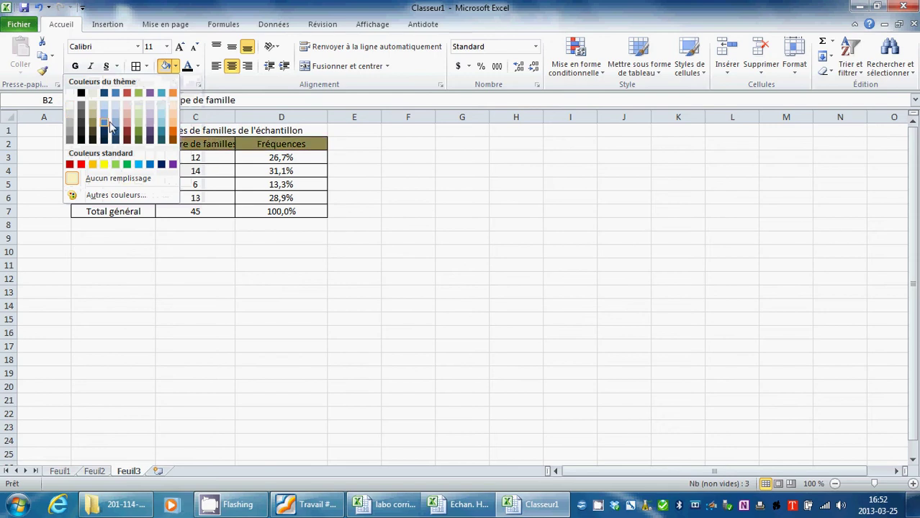
left_click(162, 106)
left_click(383, 224)
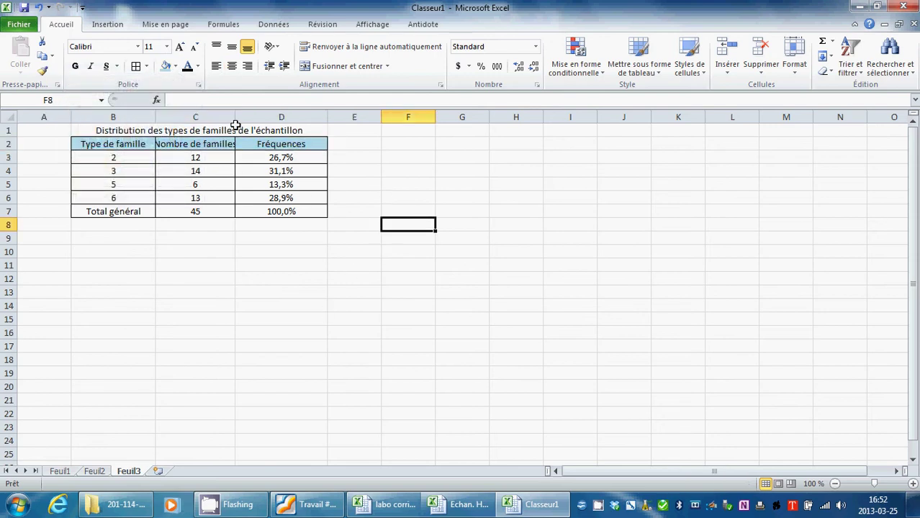
left_click_drag(234, 117, 251, 113)
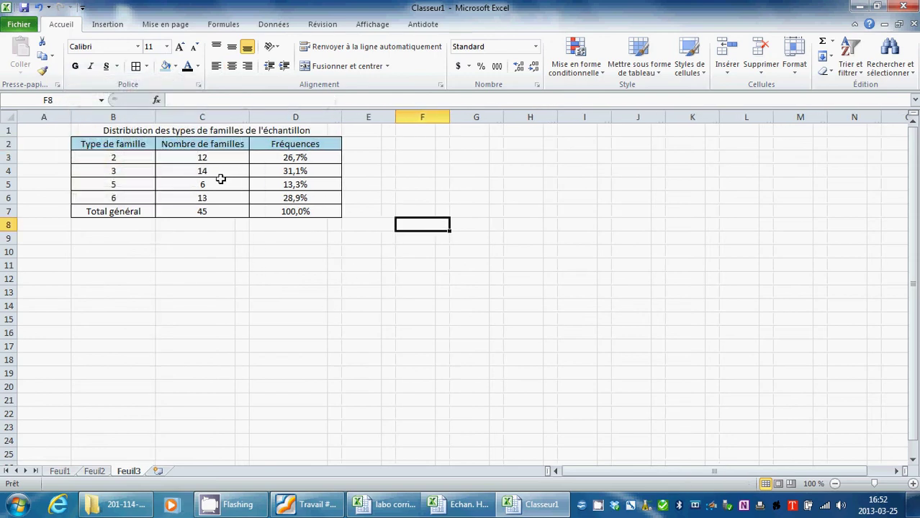
Shorten the label of the total row in cell B7 to "Total".
left_click(131, 213)
double_click(130, 214)
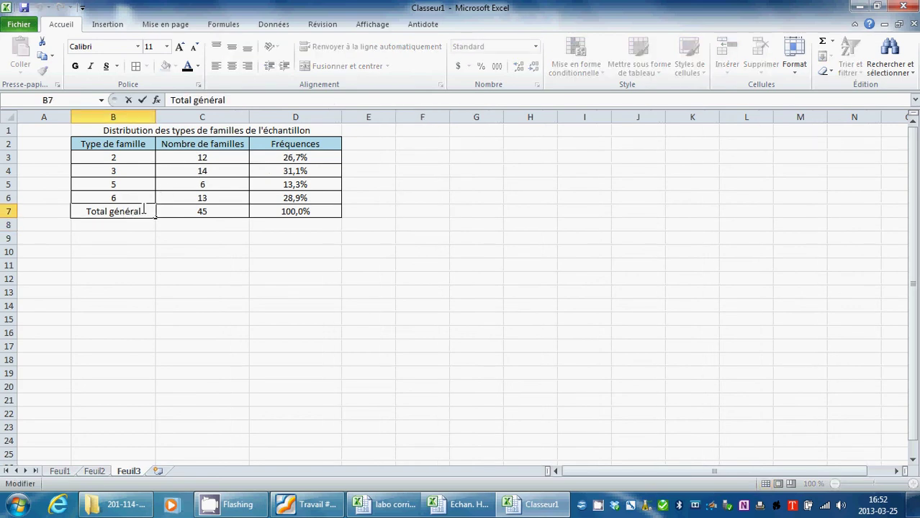
left_click_drag(144, 212, 111, 221)
key("BackSpace")
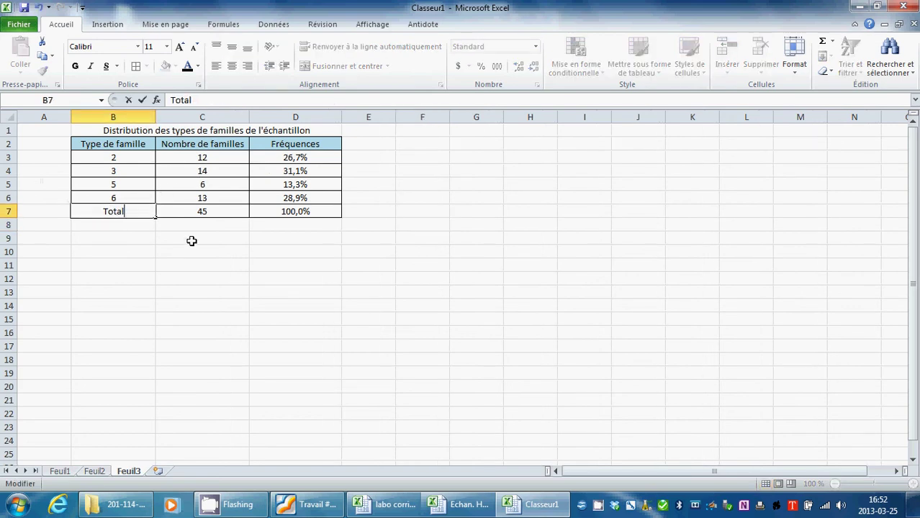
left_click(206, 266)
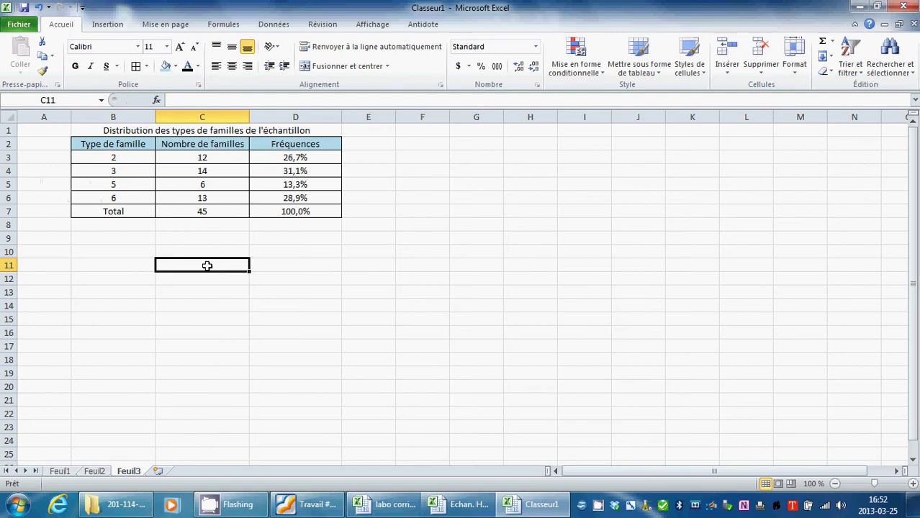
Replace the family type code in cell B3 with the description "1 adulte et 1enfant".
left_click(132, 156)
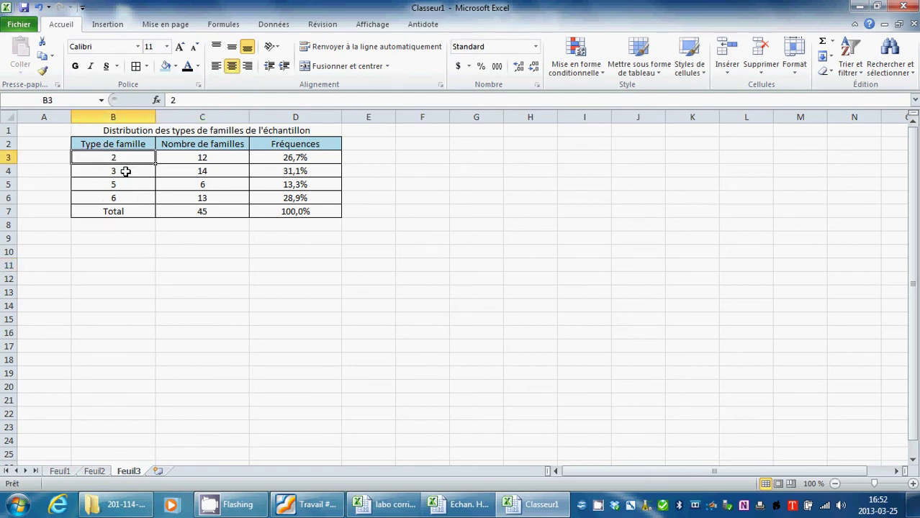
left_click(127, 172)
left_click(119, 187)
left_click(123, 200)
left_click(130, 160)
double_click(128, 159)
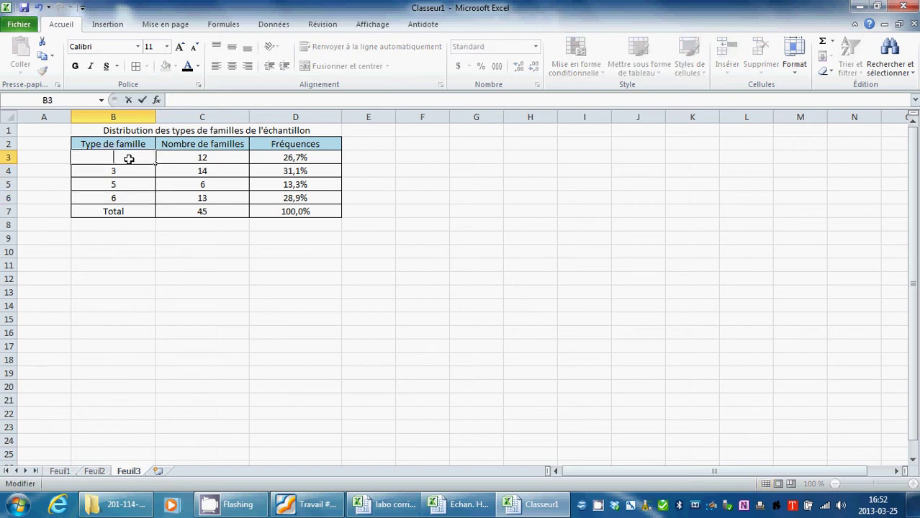
type("1 adul")
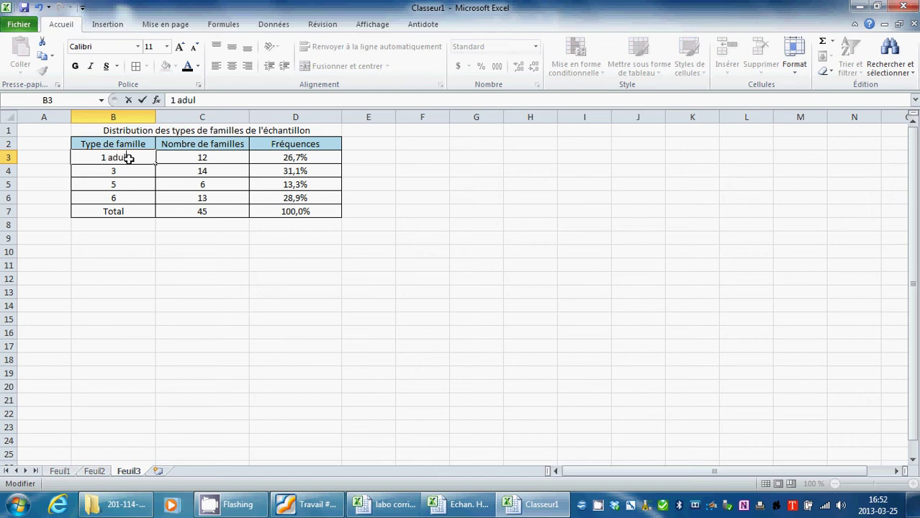
type("te et 1enfant")
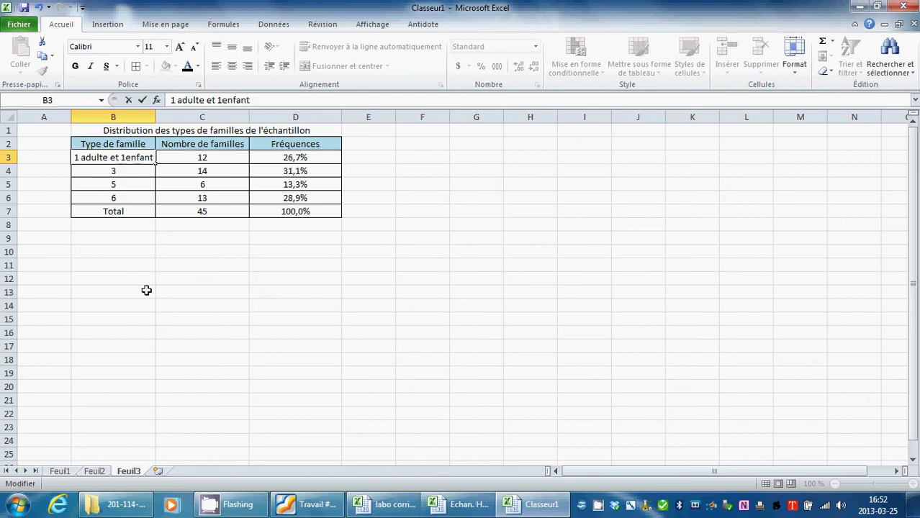
Replace the family type code in cell B4 with "1 adulte et au moins 2 enfants".
double_click(127, 170)
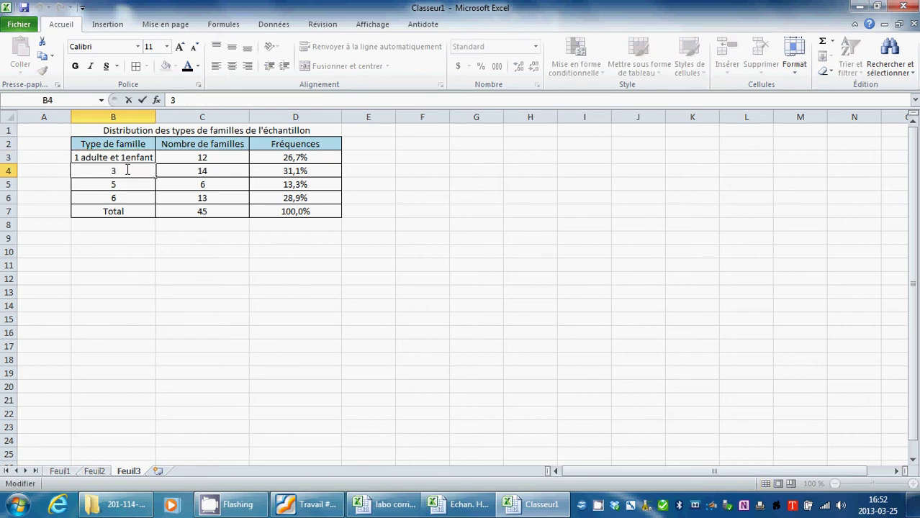
type("1 ")
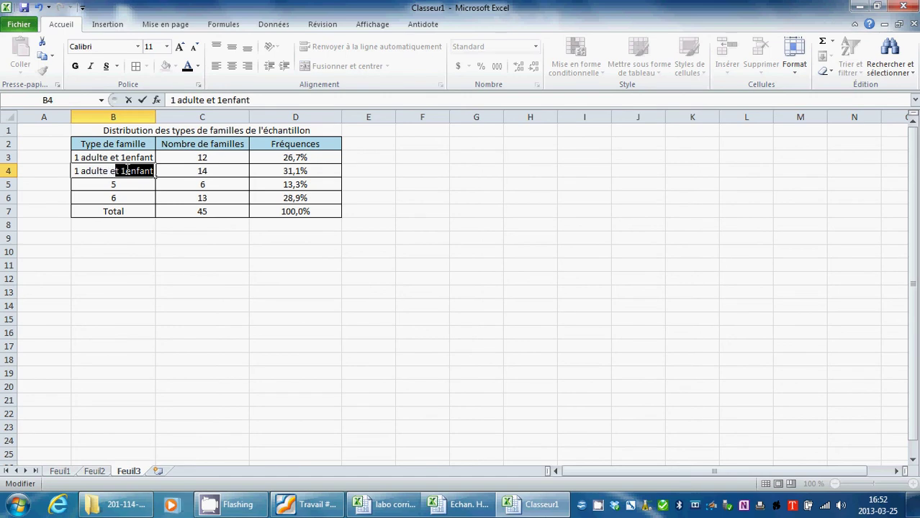
type("adulte et au moins")
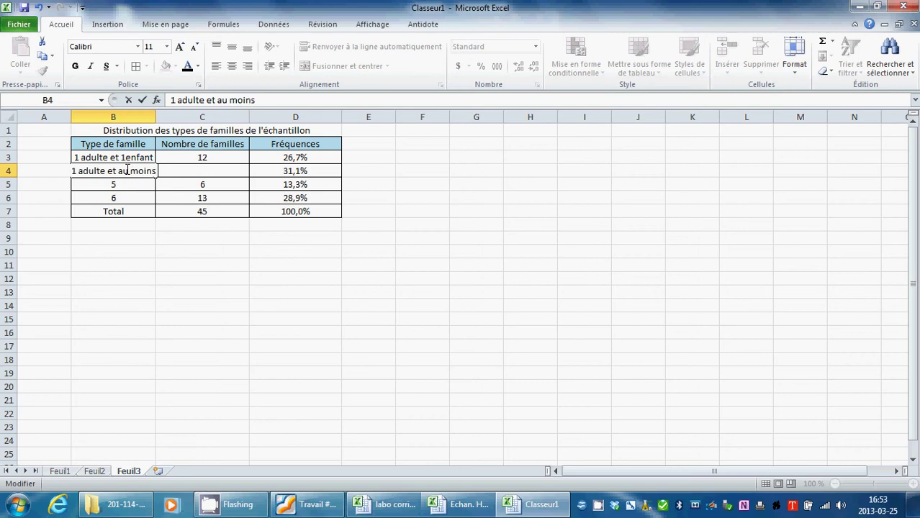
type(" 2 enfants")
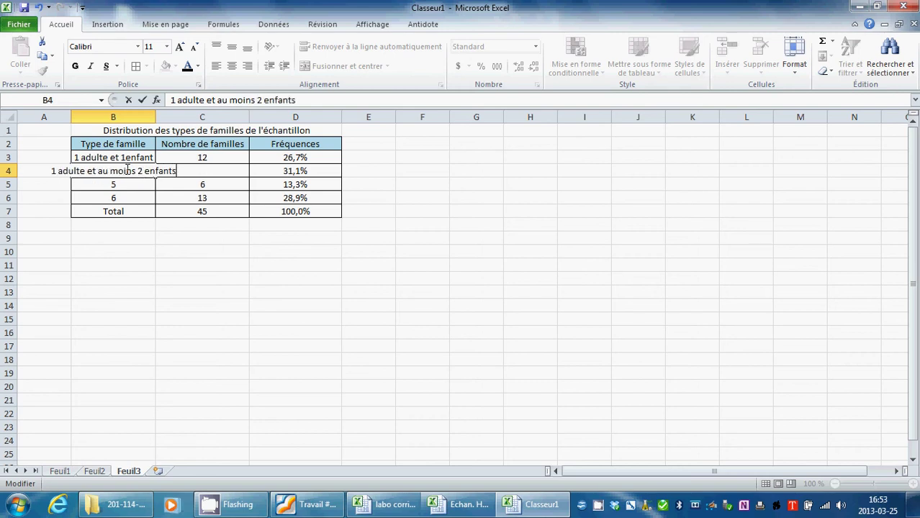
Replace the family type code in cell B5 with "2 adultes et 1 enfant".
left_click(123, 182)
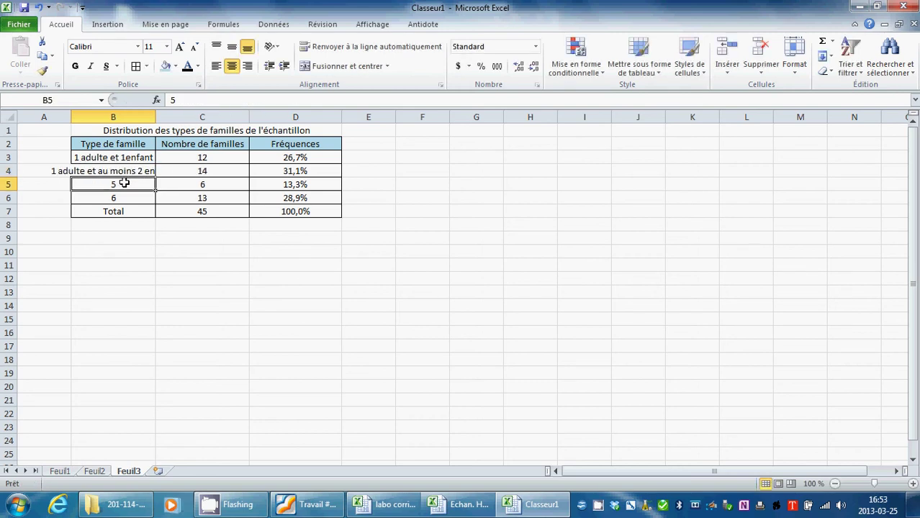
double_click(125, 183)
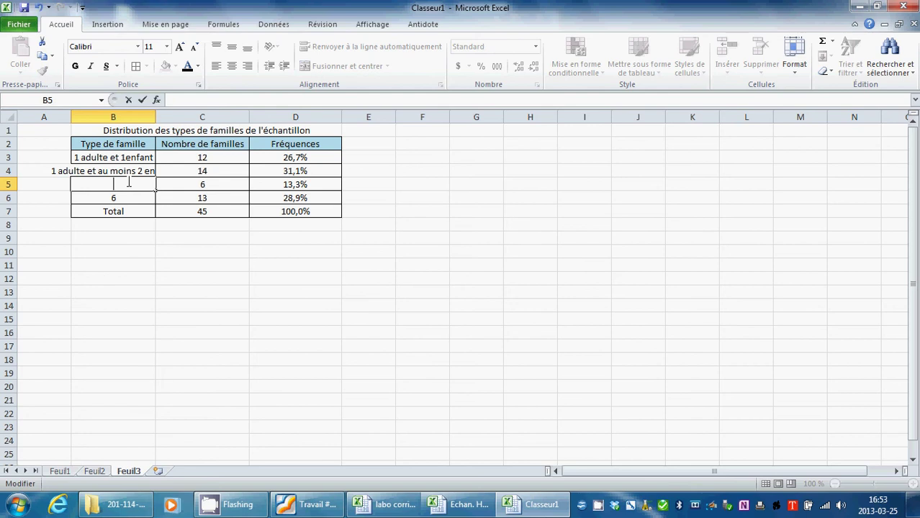
type("adultes et 1 anfent")
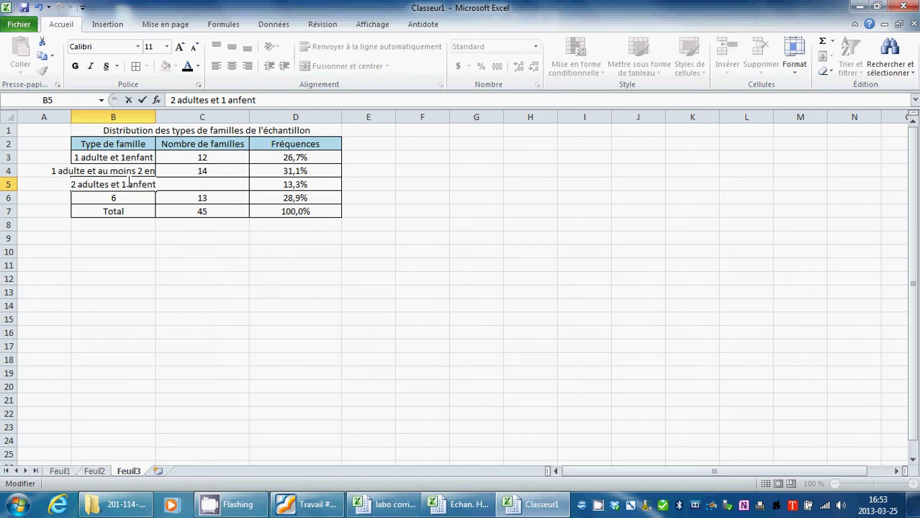
key("BackSpace")
key("BackSpace")
key("BackSpace")
key("BackSpace")
key("BackSpace")
key("BackSpace")
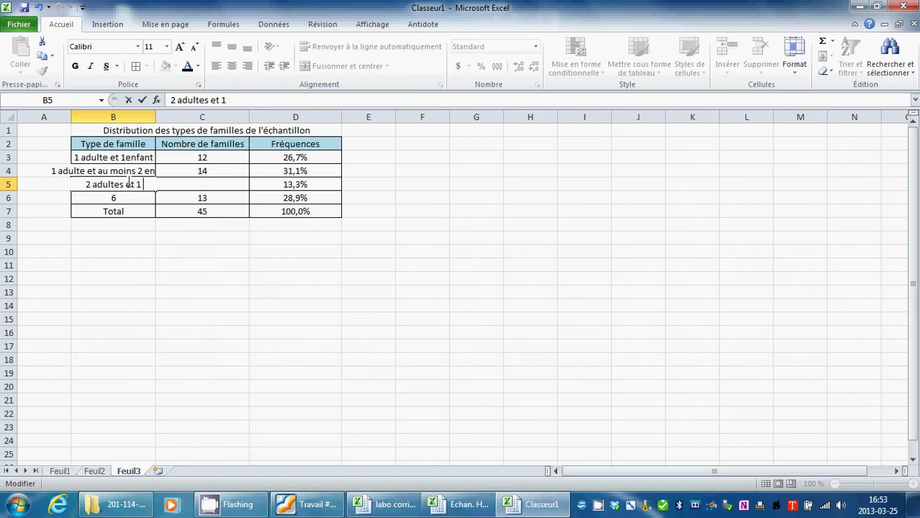
type("enfant")
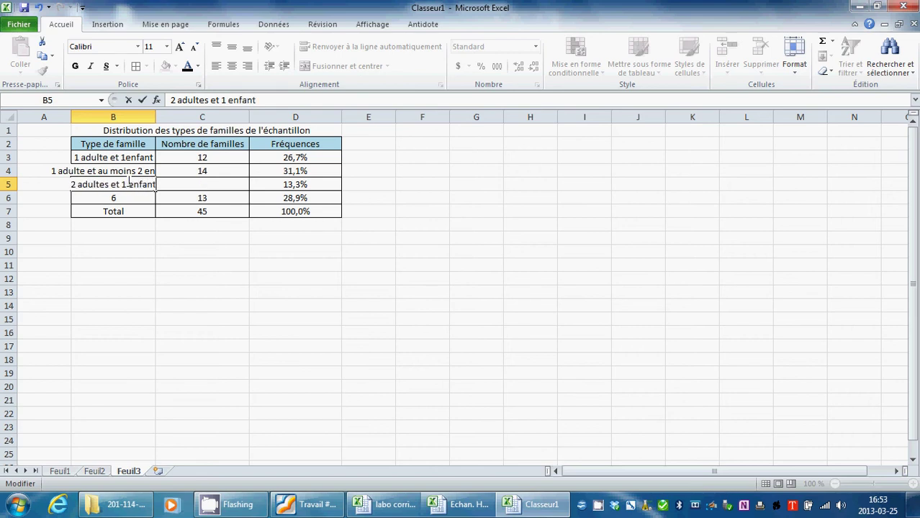
key("Return")
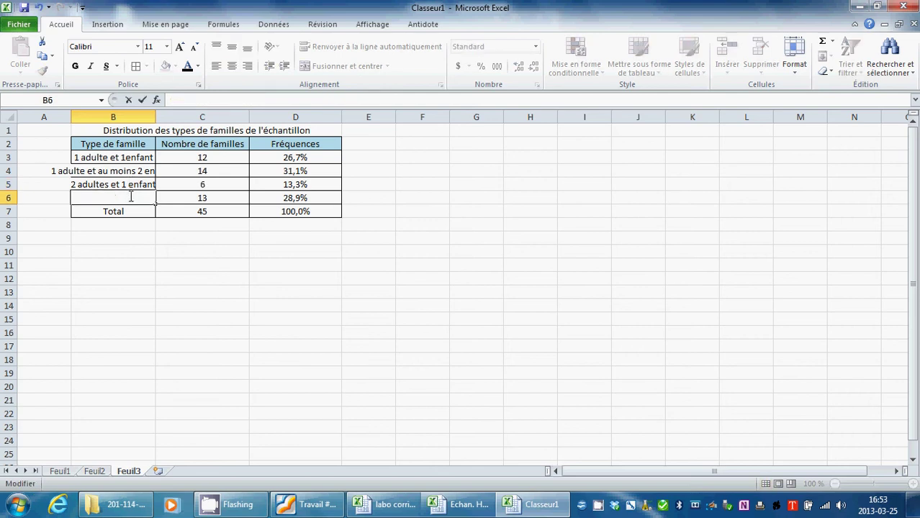
Replace the family type code in cell B6 with "2 adultes et au moins 2 enfants".
type("2 adultes")
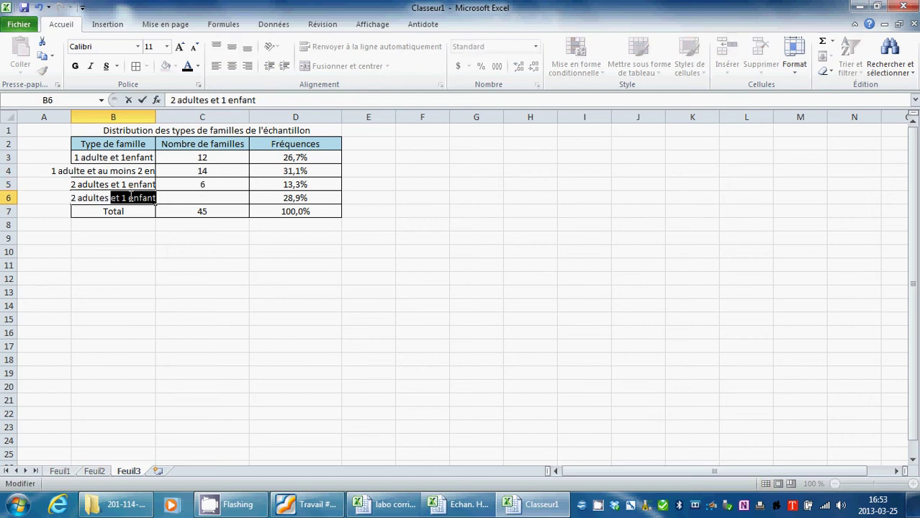
type(" et au moins")
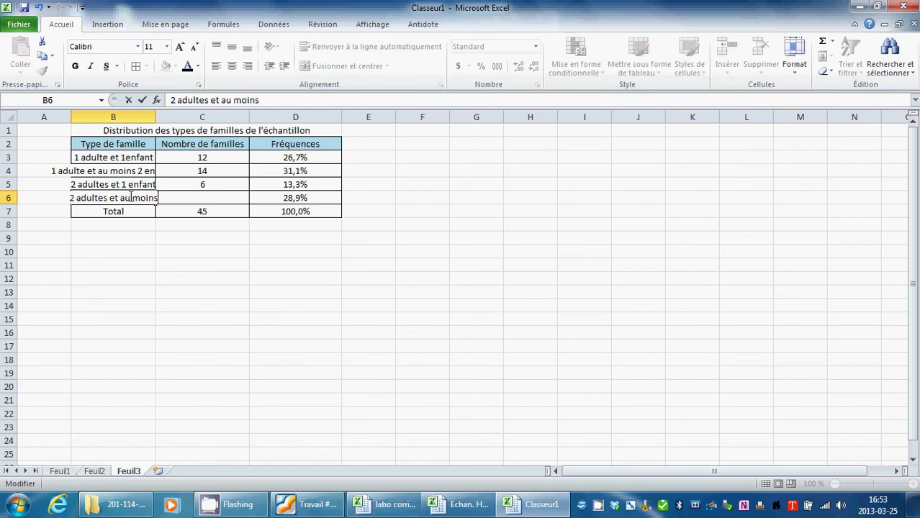
type(" 2 enfants")
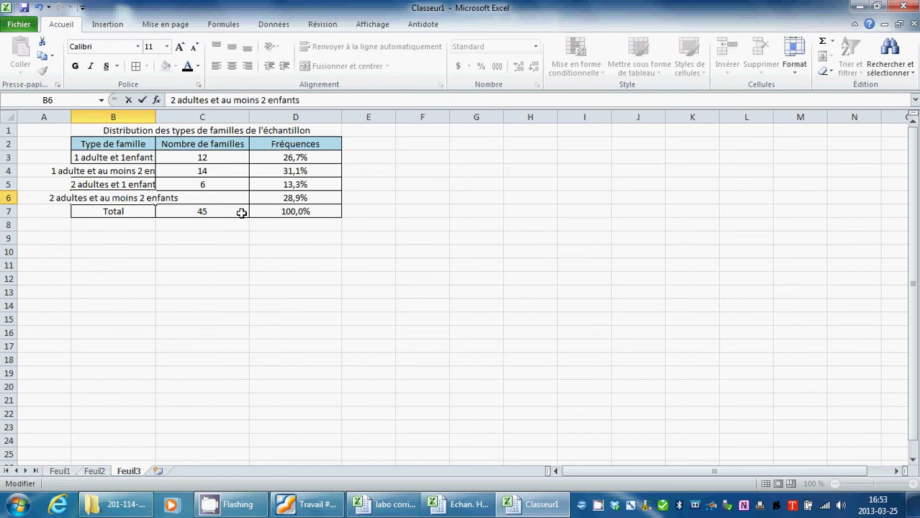
left_click(436, 218)
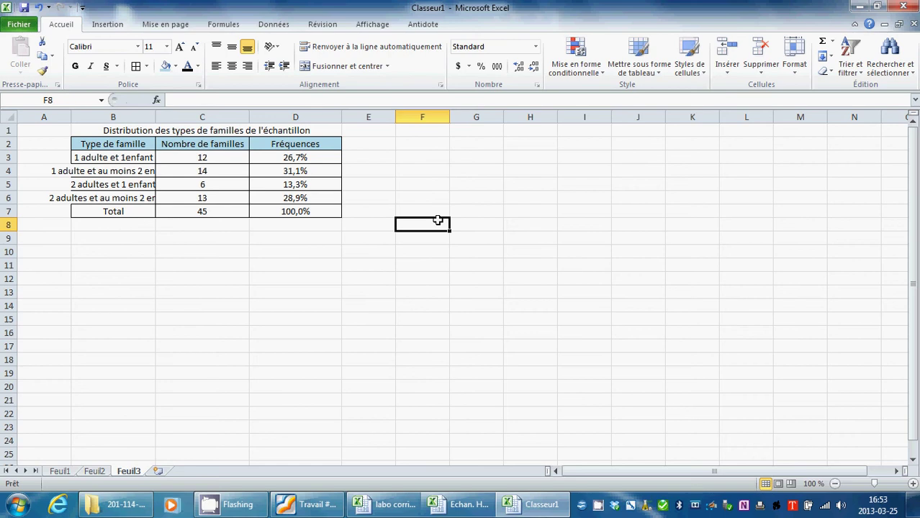
Insert a line break before "2 enfants" in the labels of cells B4 and B6.
left_click(120, 171)
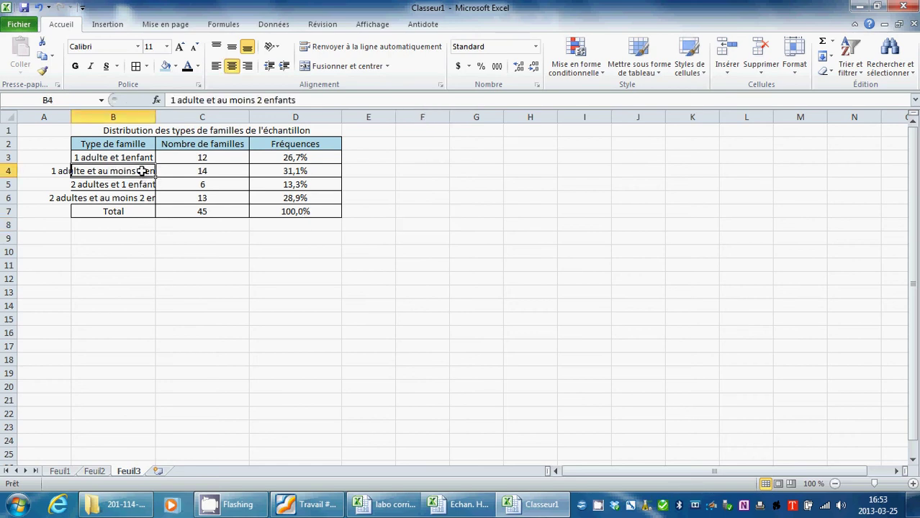
double_click(144, 170)
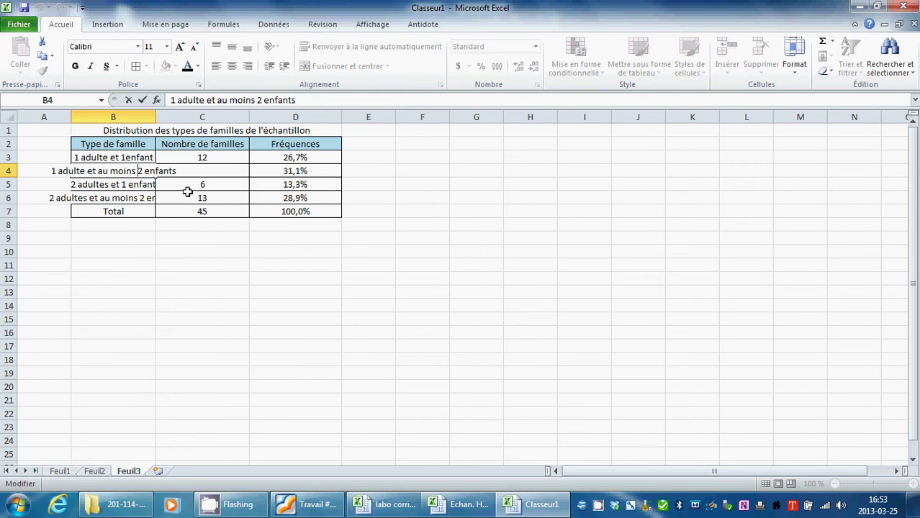
key("alt+Return")
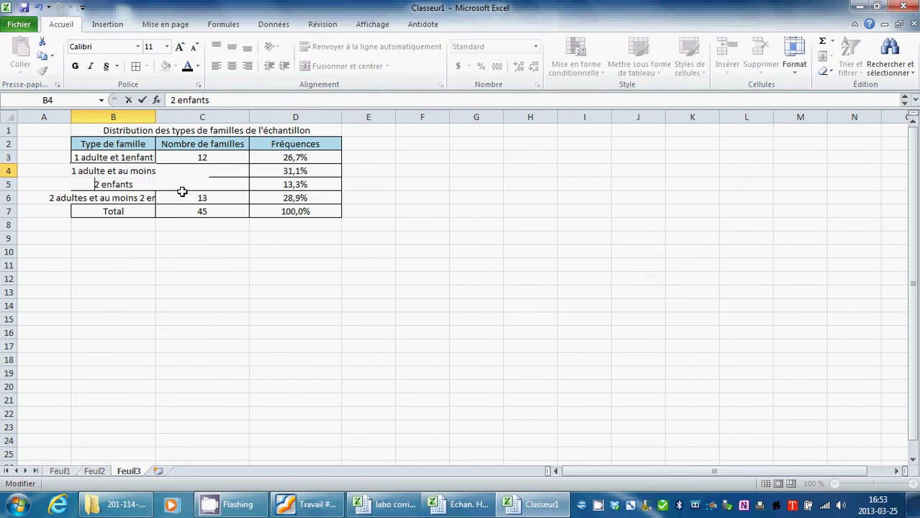
left_click_drag(171, 319, 171, 292)
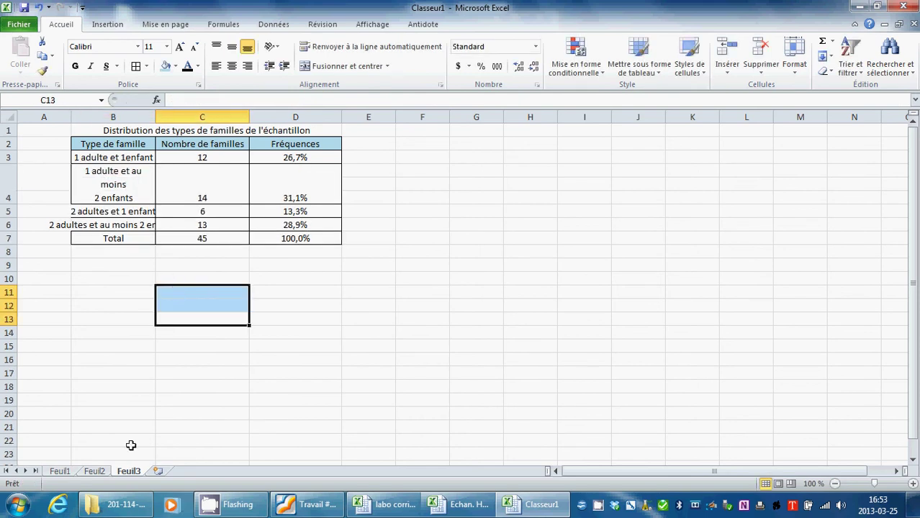
left_click(128, 211)
left_click(134, 223)
double_click(139, 225)
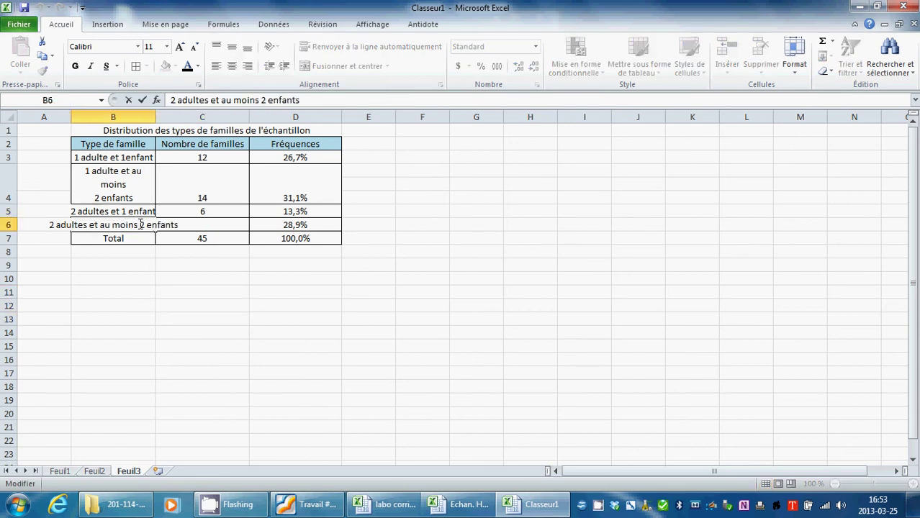
key("alt+Return")
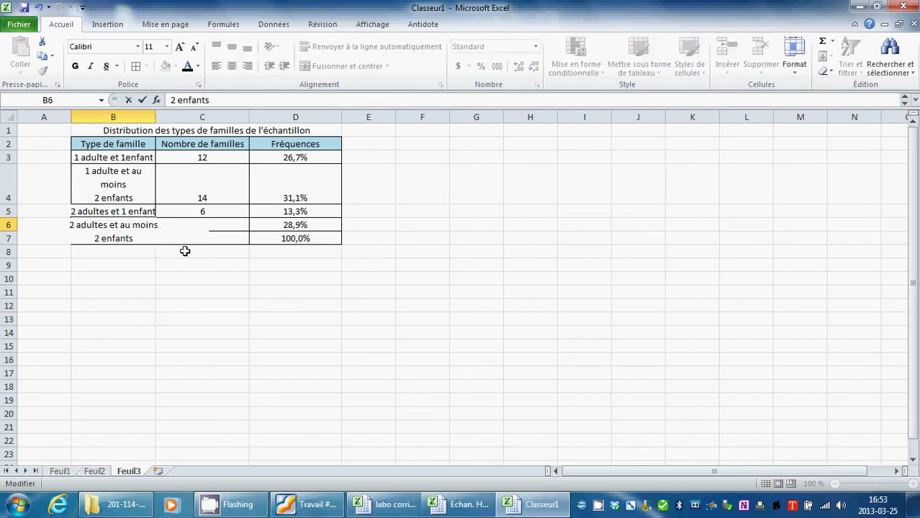
left_click_drag(203, 292, 206, 287)
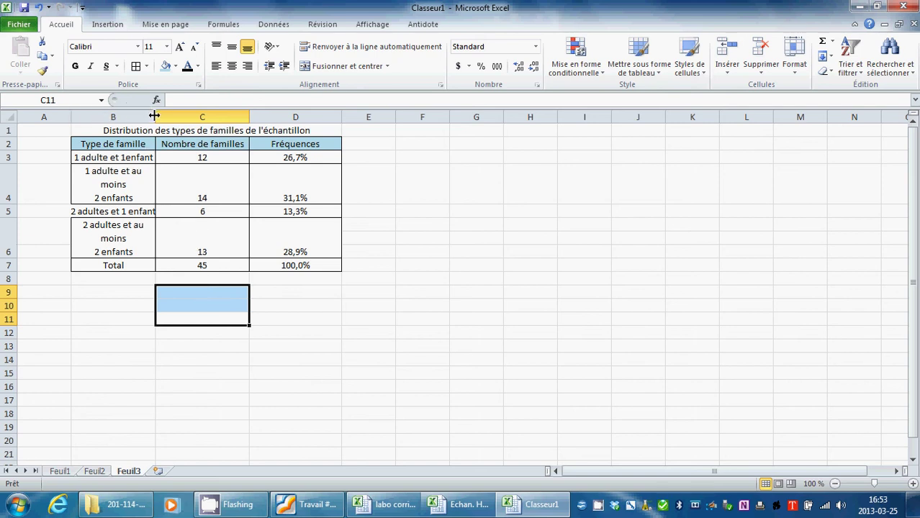
Widen column B so "au moins" fits on one line, and reduce row 4's height to two text lines.
left_click_drag(154, 116, 174, 116)
left_click(407, 210)
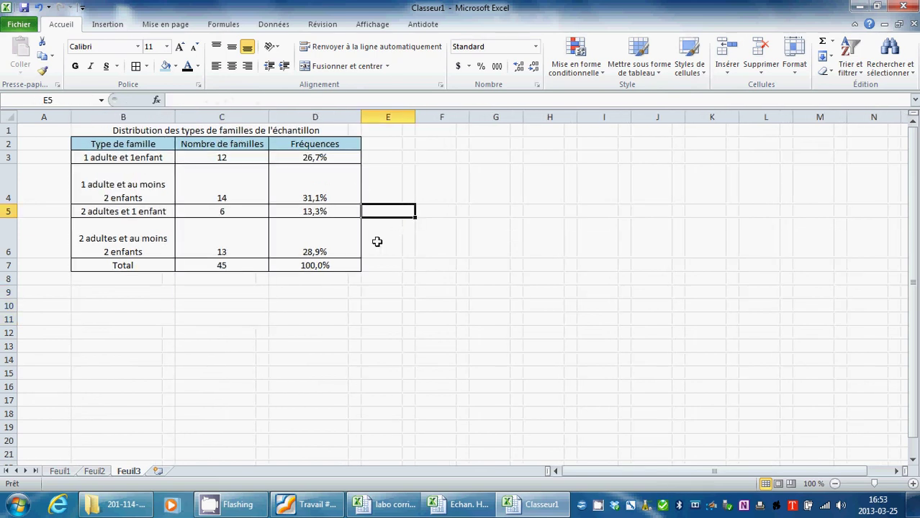
left_click_drag(14, 204, 13, 191)
left_click(480, 248)
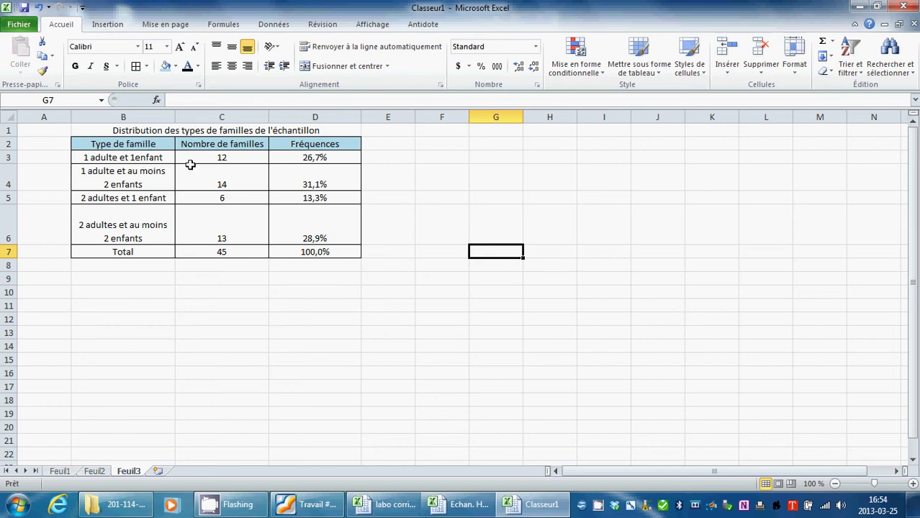
Insert a 2D pie chart from the family types in B3:B6 and the frequencies in D3:D6, and place it beside the table.
left_click_drag(148, 161, 148, 230)
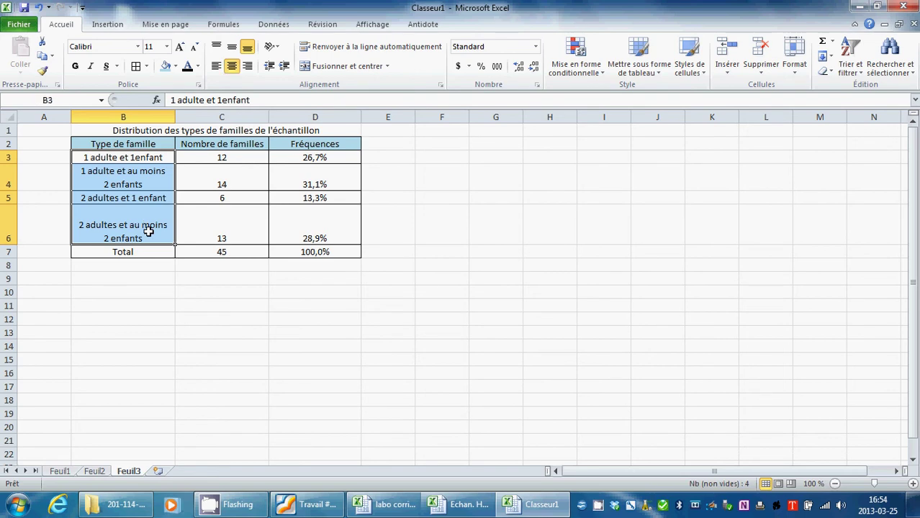
left_click_drag(314, 161, 335, 238)
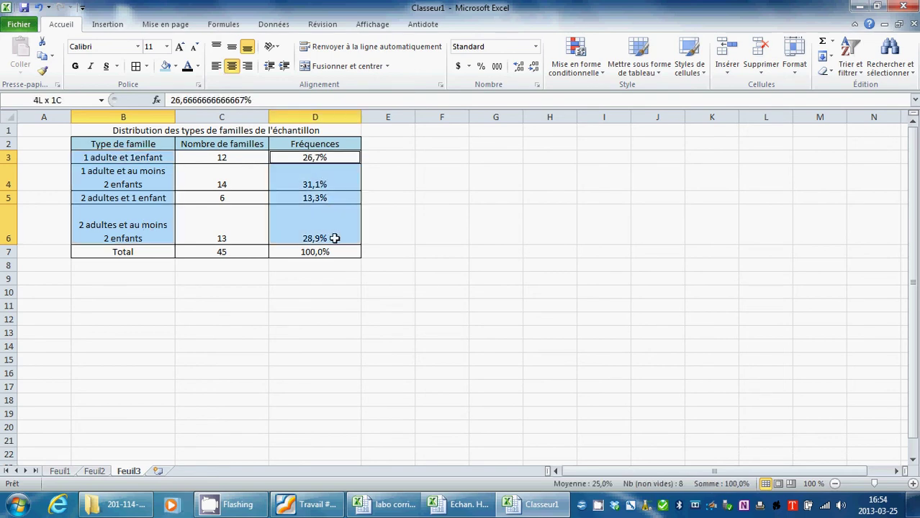
left_click(108, 24)
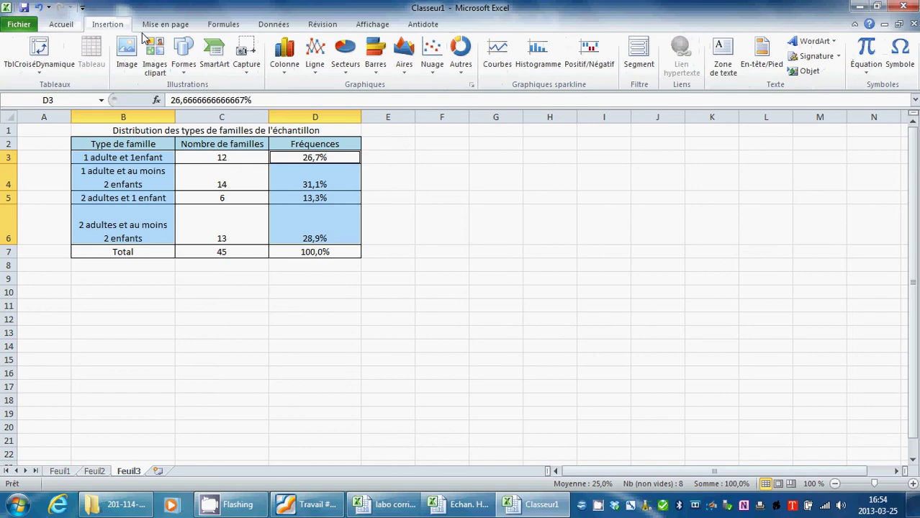
left_click(345, 54)
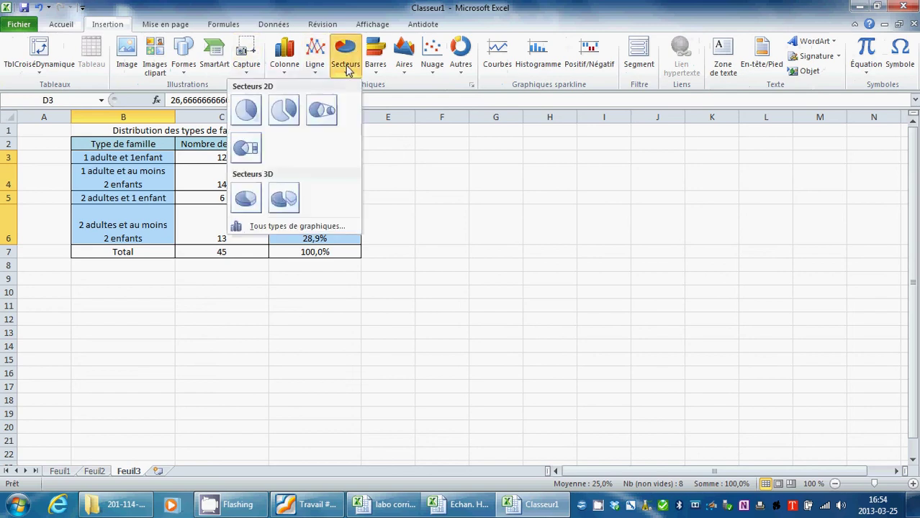
left_click(247, 110)
left_click_drag(519, 226, 637, 189)
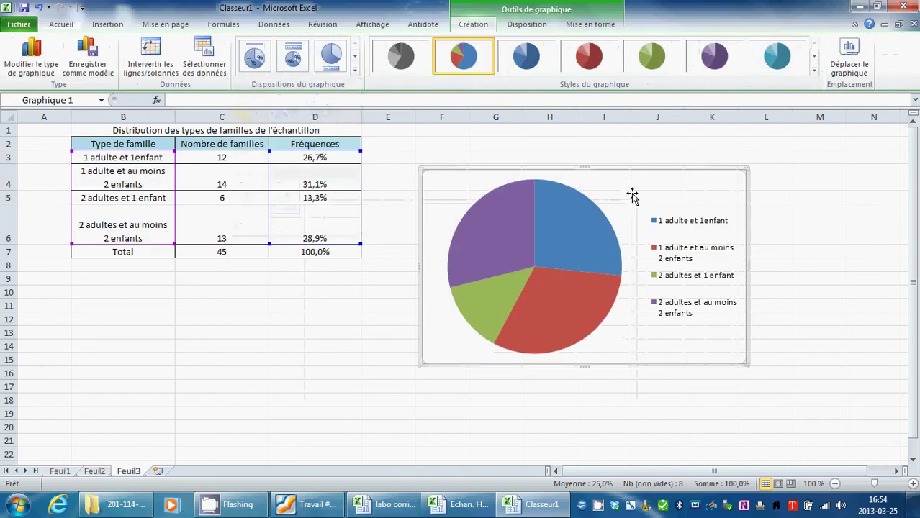
Give the pie chart the layout with a chart title, percentage labels on the slices and a legend beside the pie.
left_click(257, 58)
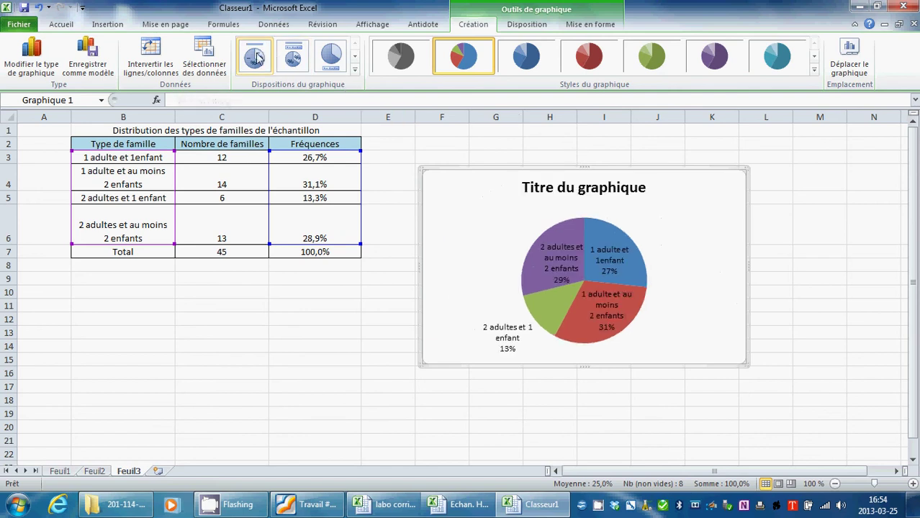
left_click(293, 58)
left_click(330, 58)
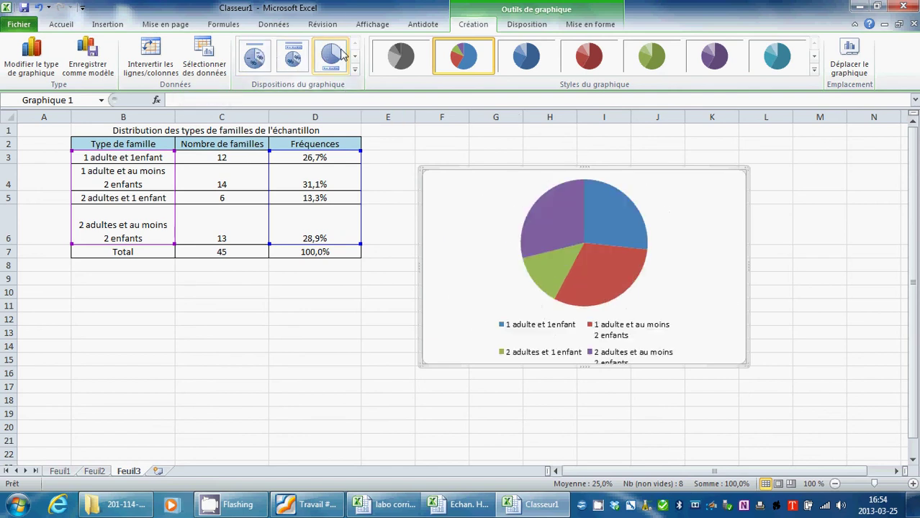
left_click(354, 56)
left_click(256, 58)
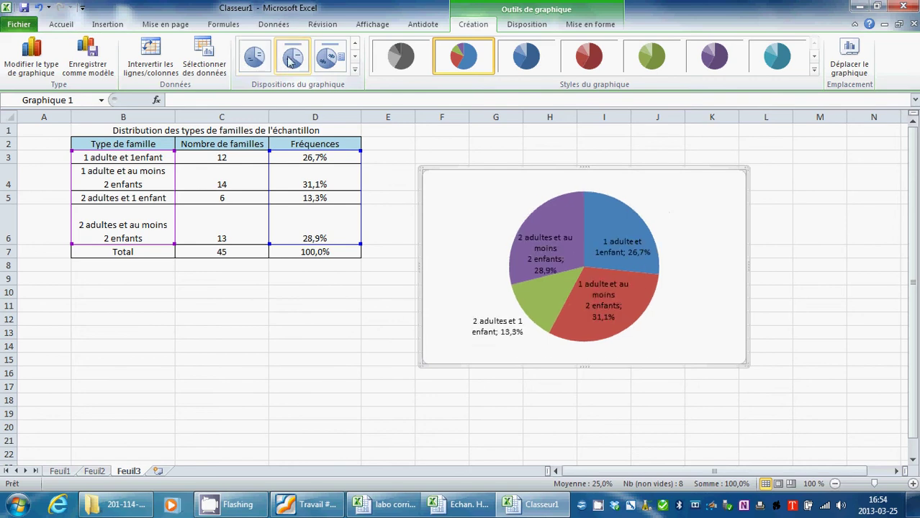
left_click(293, 57)
left_click(340, 63)
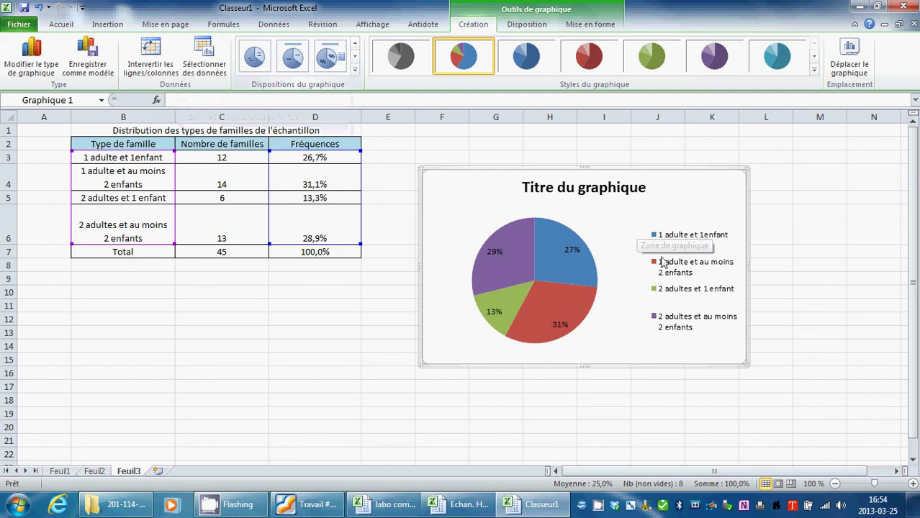
Try several single-colour styles on the pie chart and return to the multicolour style.
left_click(529, 59)
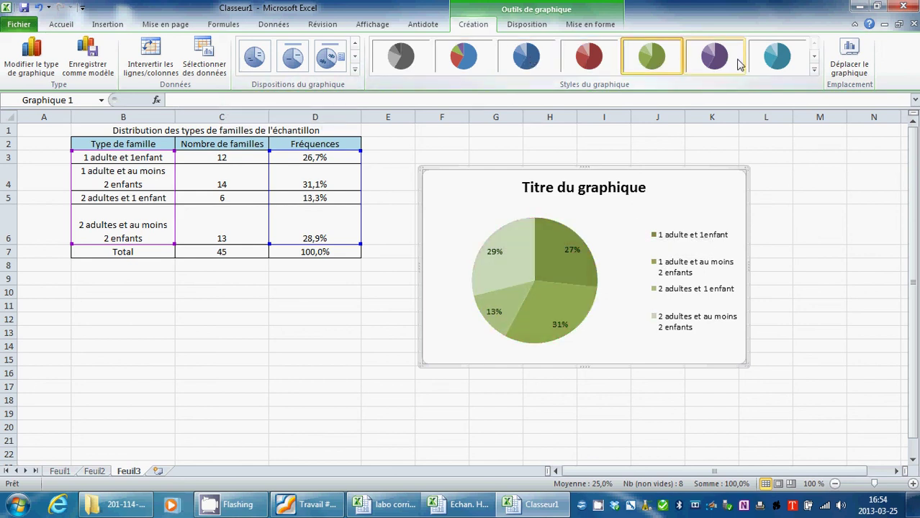
left_click(788, 59)
left_click(473, 58)
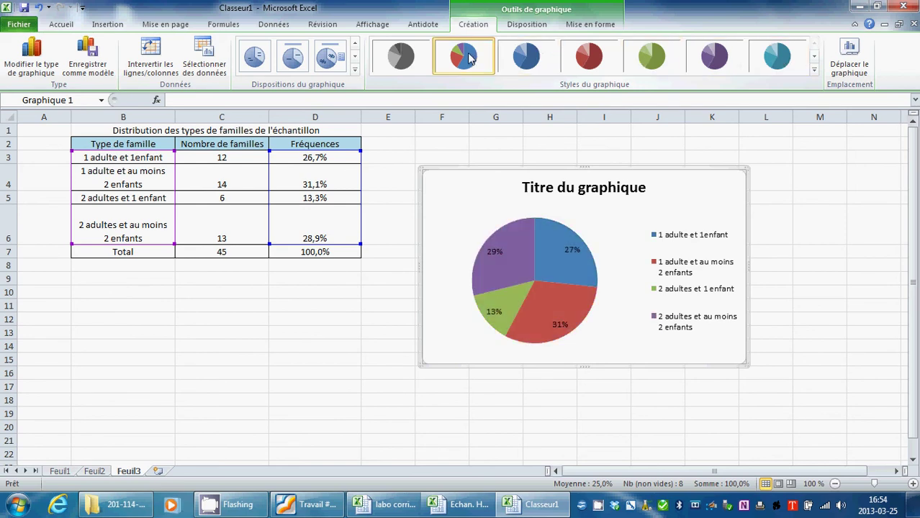
Try to replace the pie chart's placeholder title with the table title from cell B1.
left_click(584, 189)
left_click(584, 188)
double_click(585, 189)
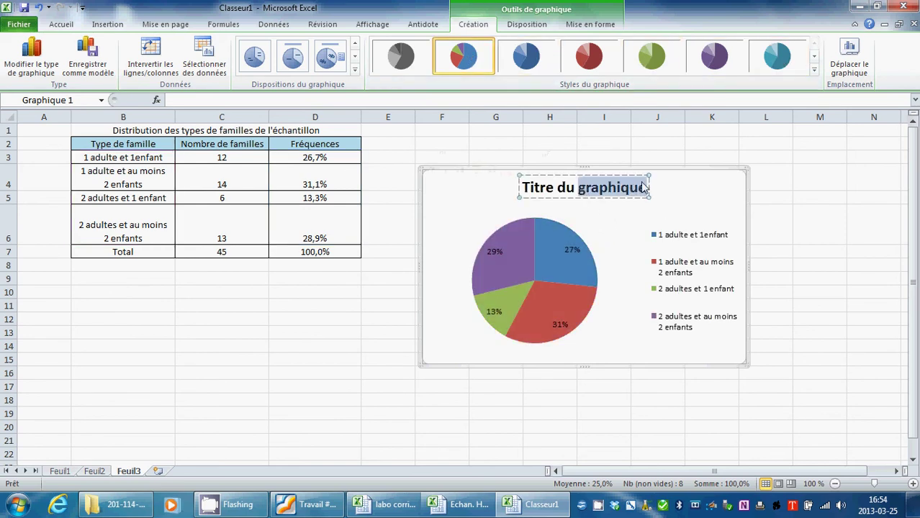
triple_click(643, 187)
key("ctrl+c")
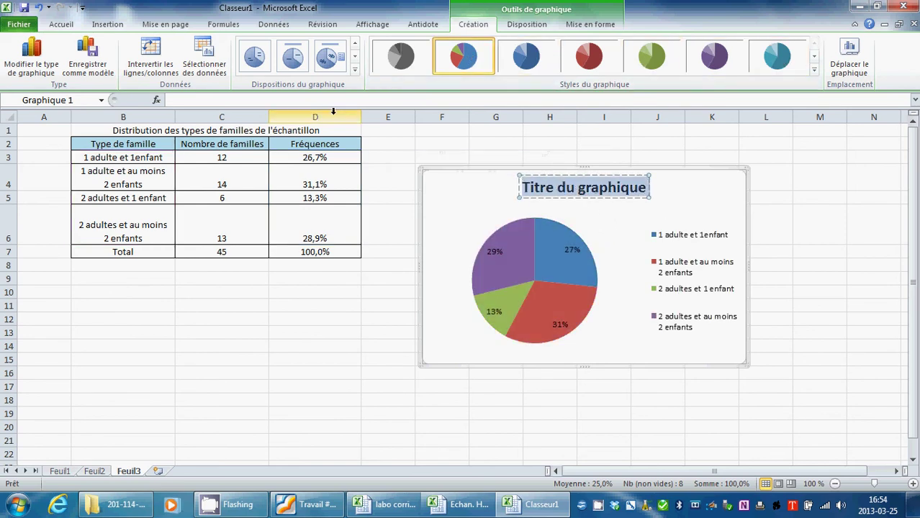
left_click(286, 134)
double_click(320, 131)
left_click_drag(333, 130, 110, 131)
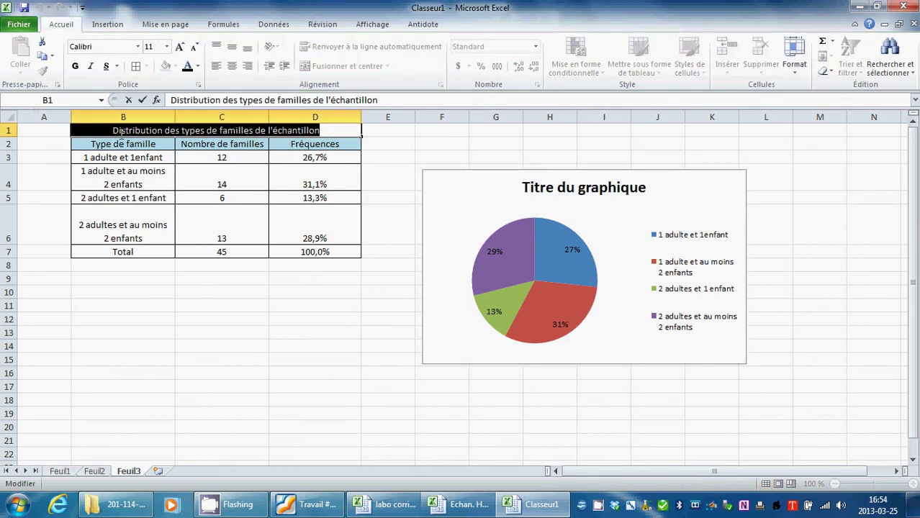
left_click(584, 187)
double_click(652, 188)
left_click(648, 188)
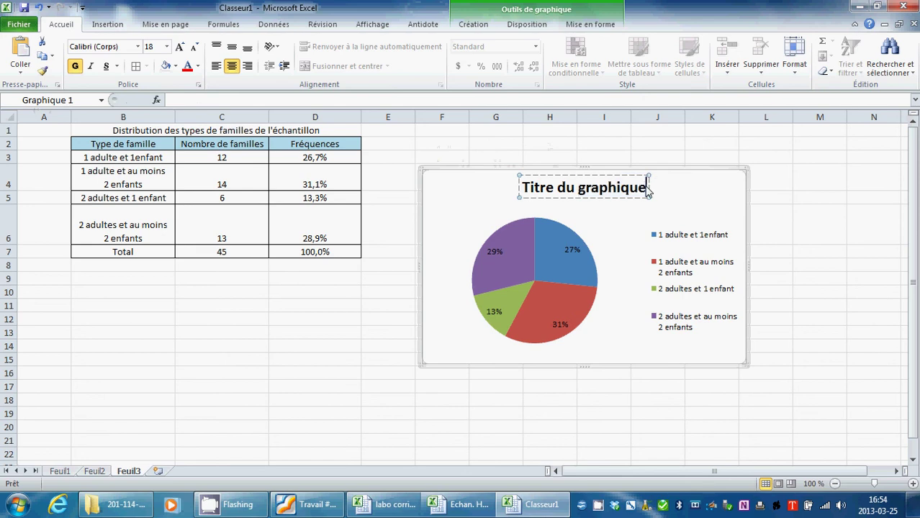
left_click_drag(648, 189, 517, 187)
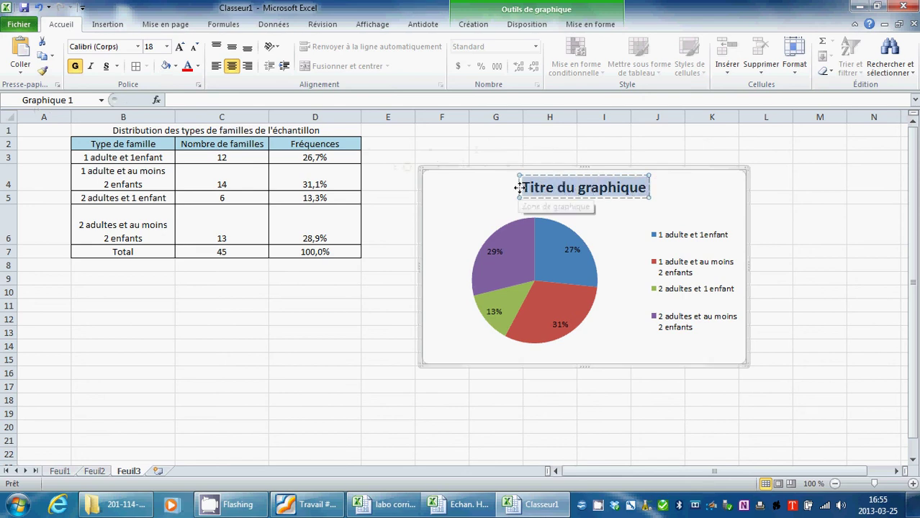
key("ctrl+v")
Copy the title text in cell B1, "Distribution des types de familles de l'échantillon", and paste it over the pie chart's placeholder title.
double_click(288, 130)
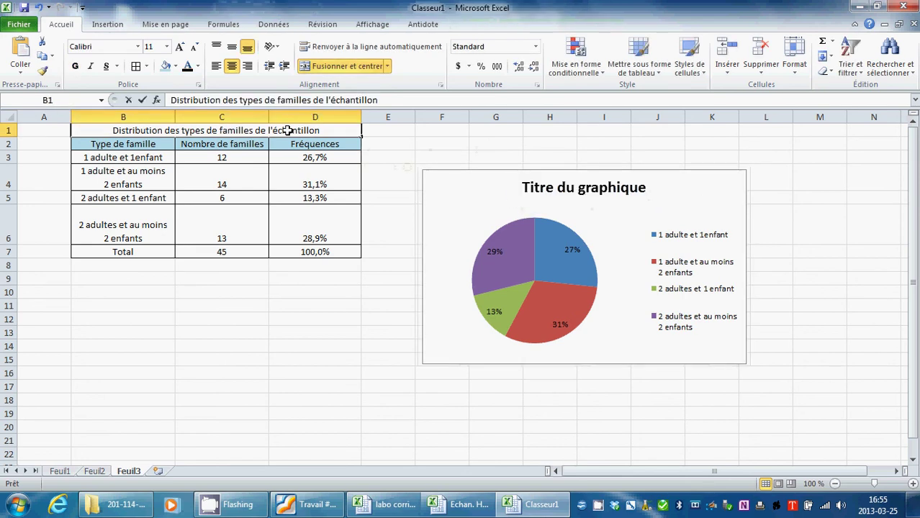
left_click_drag(322, 130, 104, 130)
key("ctrl+c")
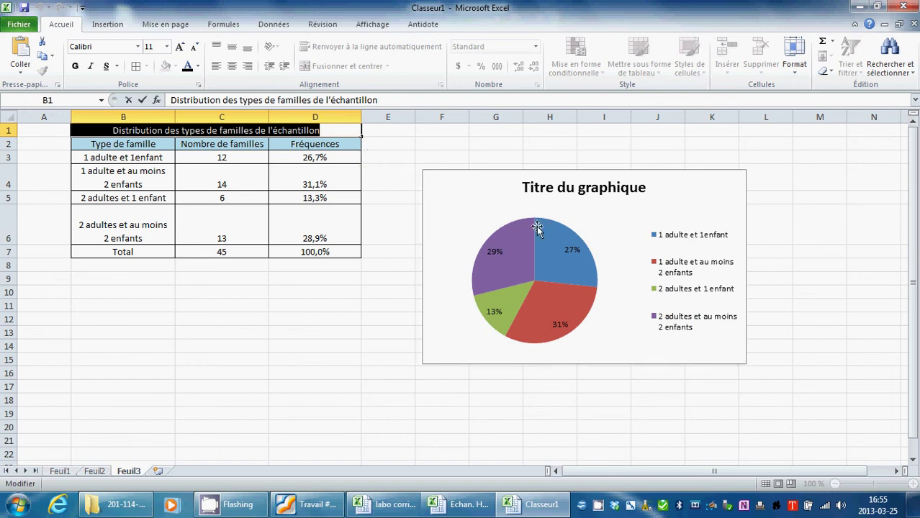
left_click(579, 191)
left_click_drag(646, 189, 521, 189)
key("ctrl+v")
left_click(810, 202)
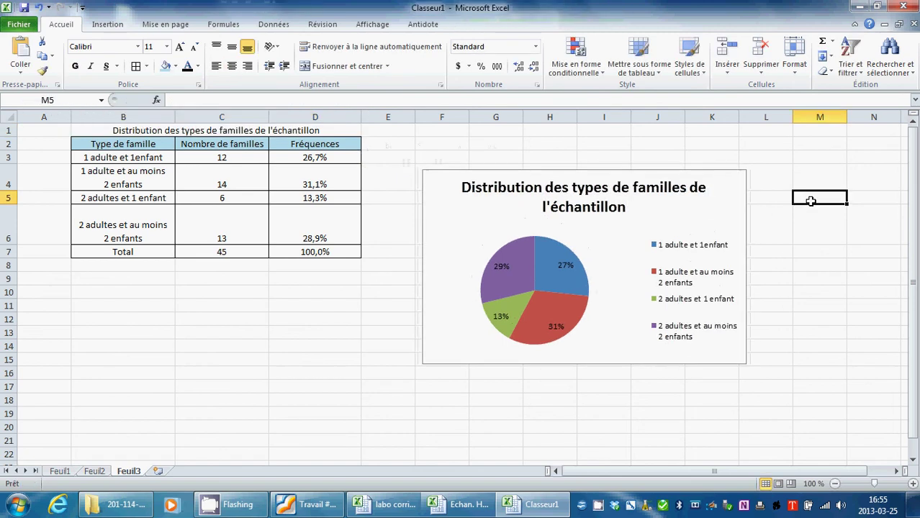
Enlarge the pie chart down to row 20 and across to column N so its title fits on one line.
left_click(600, 250)
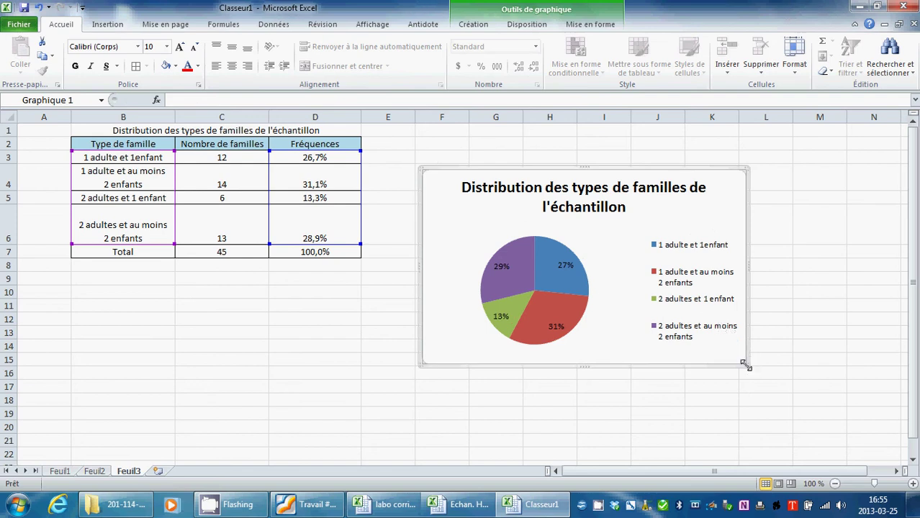
left_click_drag(745, 364, 875, 426)
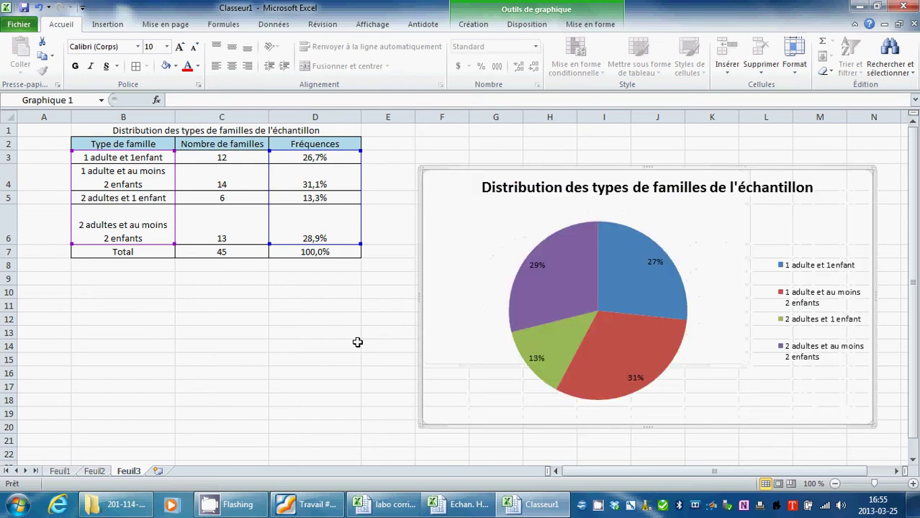
left_click(327, 345)
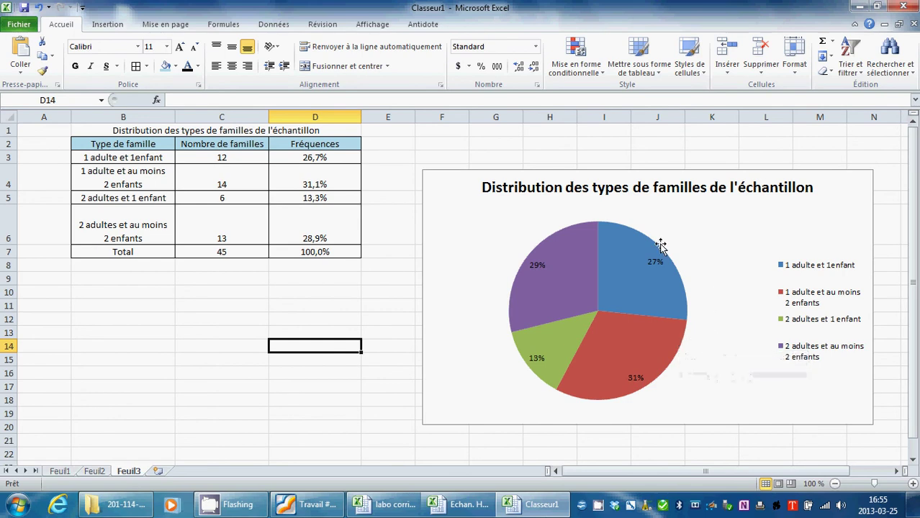
On Feuil1, insert a markers-only scatter chart of Revenu familial and Loyer from D2:E46, and place it clear of the data columns.
left_click(60, 472)
left_click(333, 264)
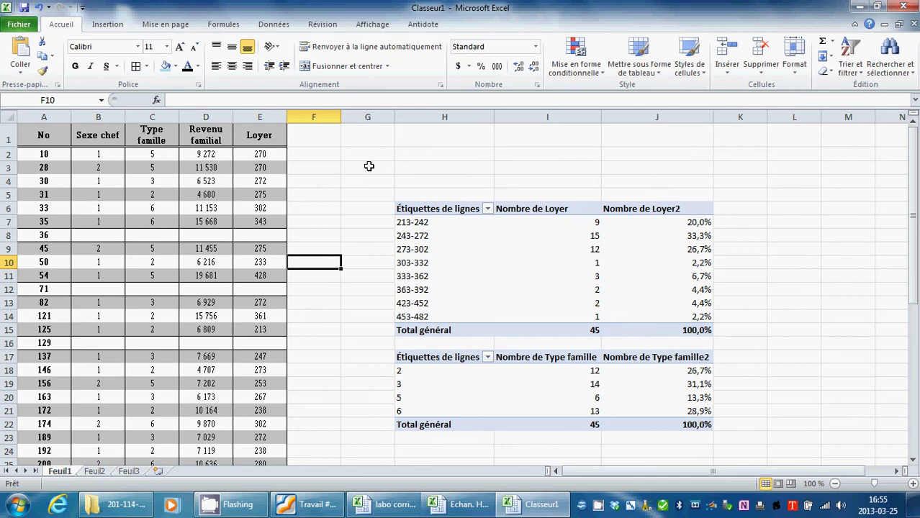
left_click_drag(213, 153, 257, 416)
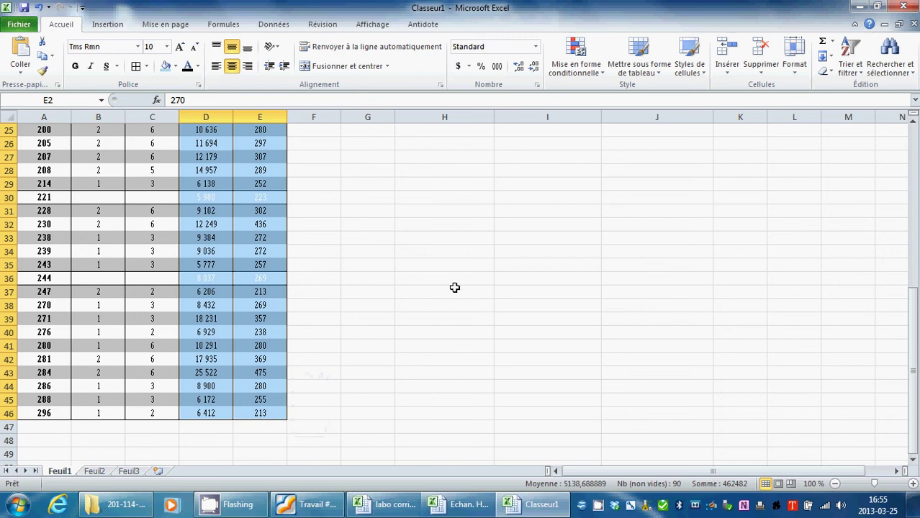
left_click(107, 24)
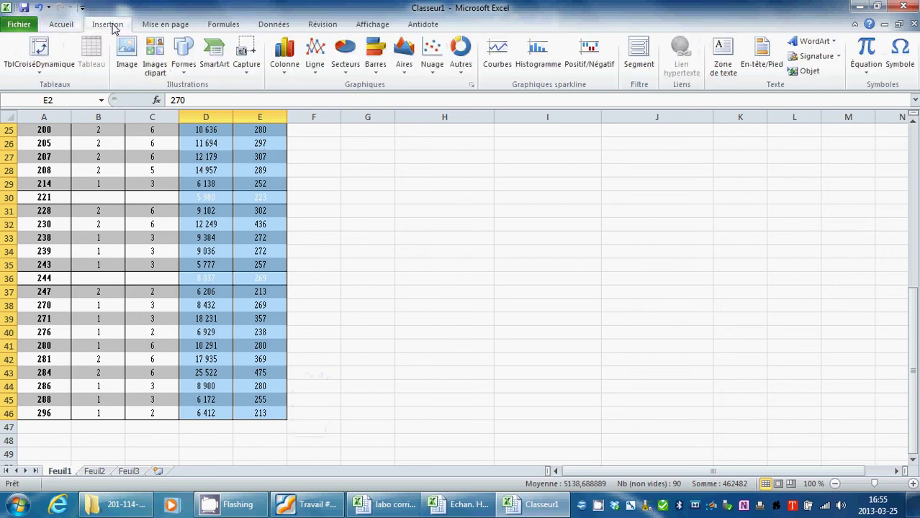
left_click(432, 56)
left_click(334, 113)
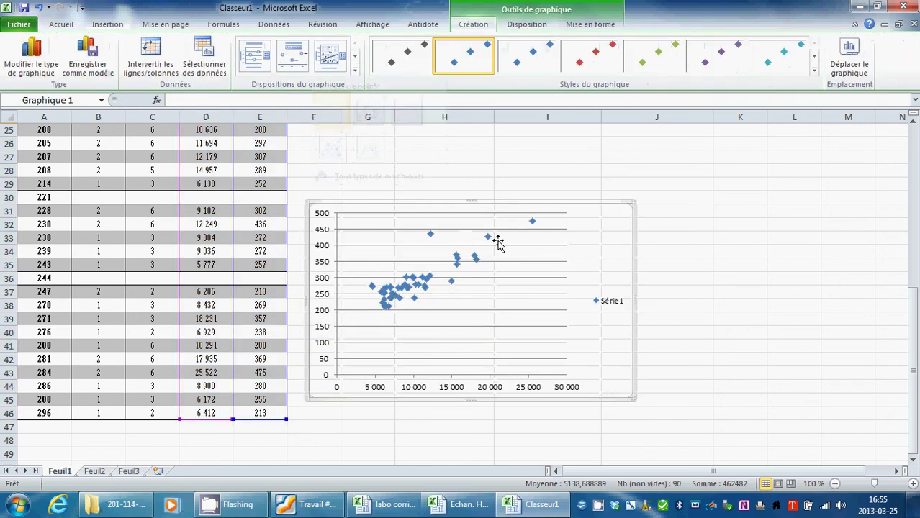
left_click_drag(606, 249, 647, 232)
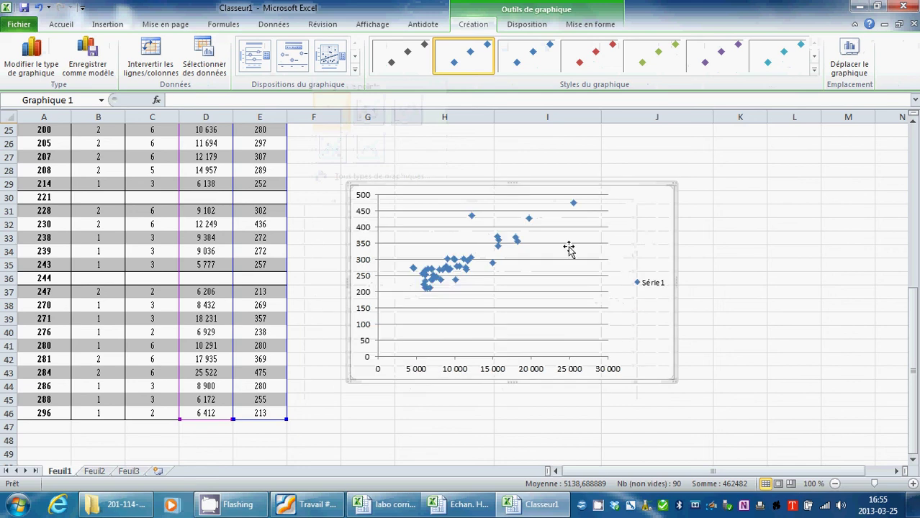
Apply the scatter layout with chart and axis titles, and set the chart title to "Loyer des familles de l'échantillon selon leur revenu".
left_click(270, 69)
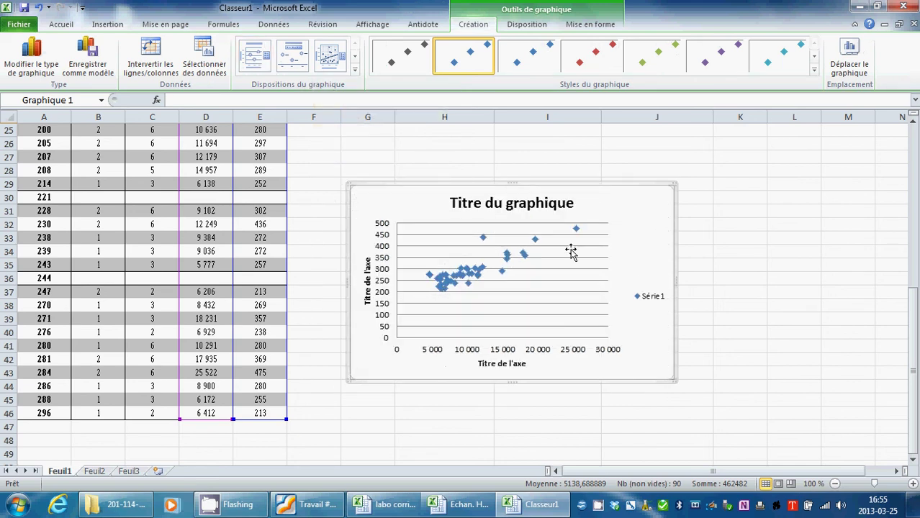
left_click(575, 203)
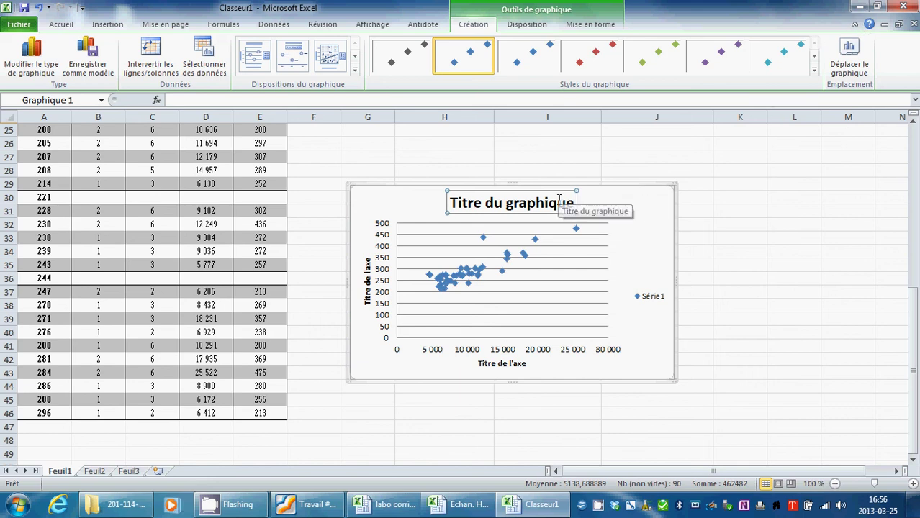
type("Loyer des familles de l'échantillon selon leur revenu")
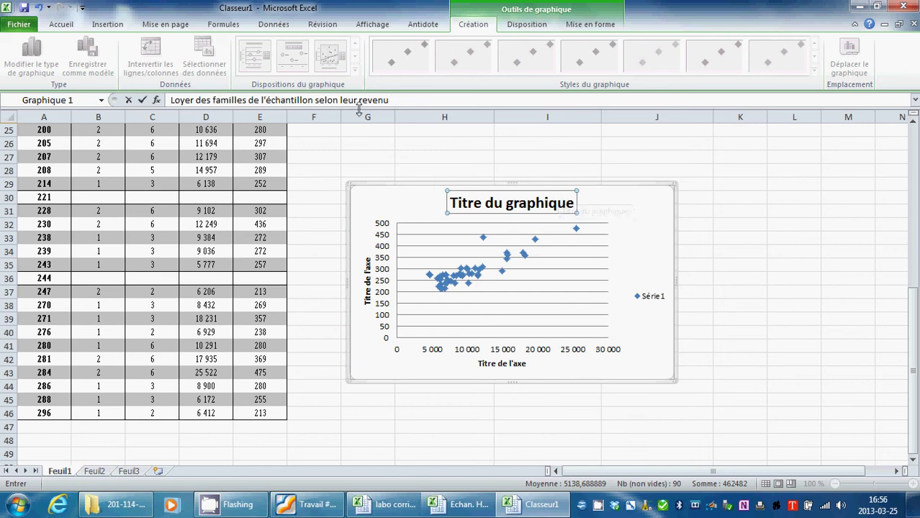
key("Return")
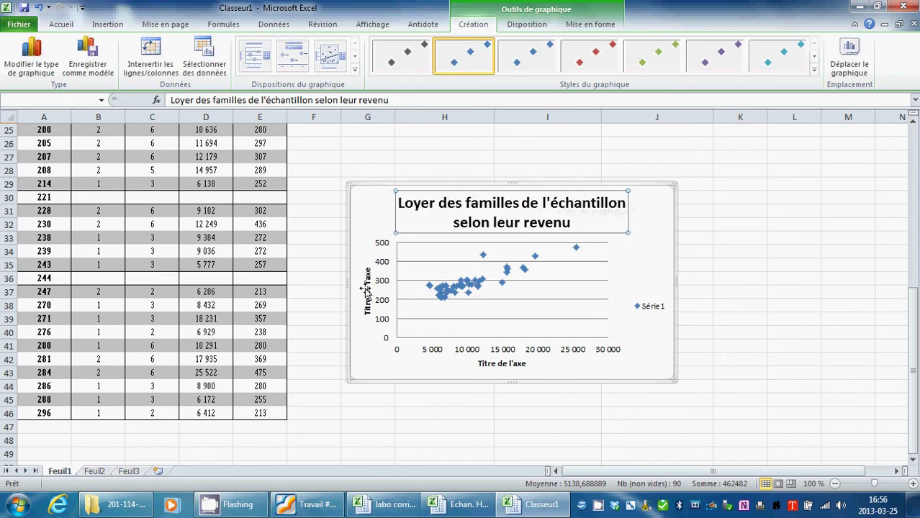
Set the scatter chart's vertical axis title to "Loyer ($)" and its horizontal axis title to "Revenu ($)".
left_click(368, 289)
type("Loyer ($")
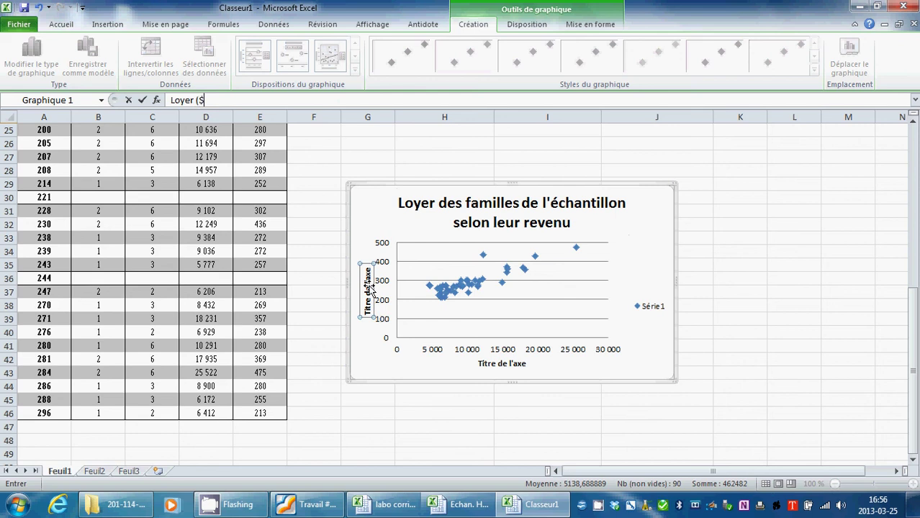
type(")")
key("Return")
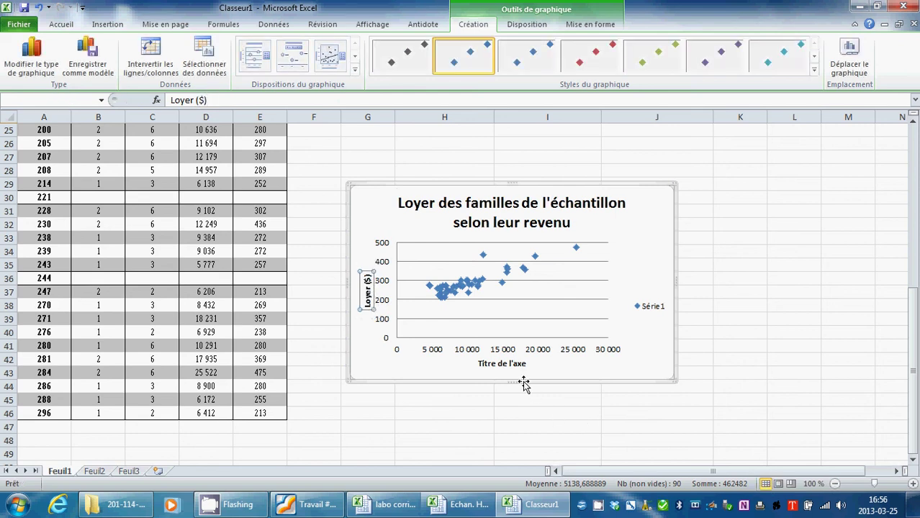
left_click(520, 365)
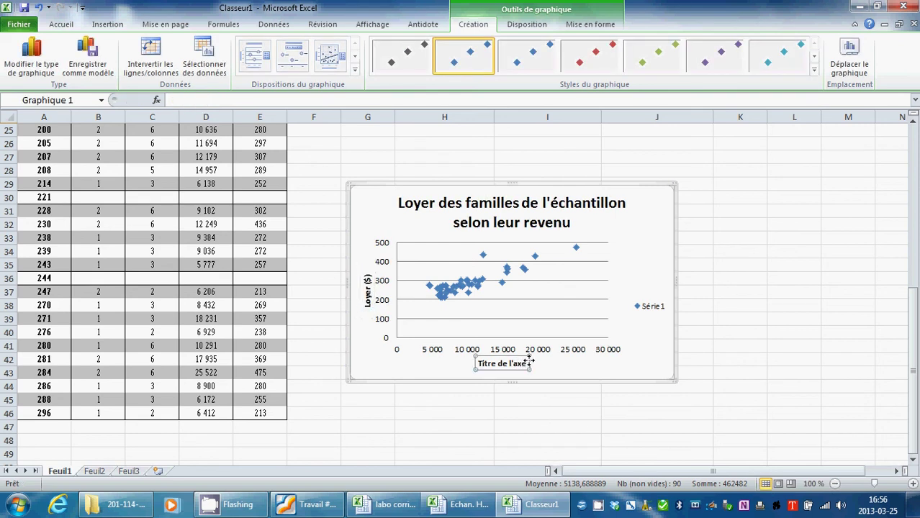
type("Revenu ($")
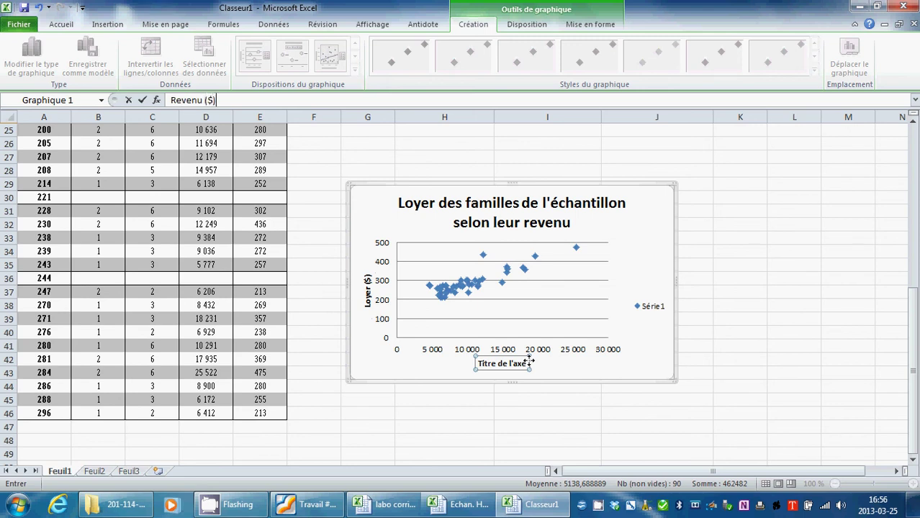
left_click(770, 382)
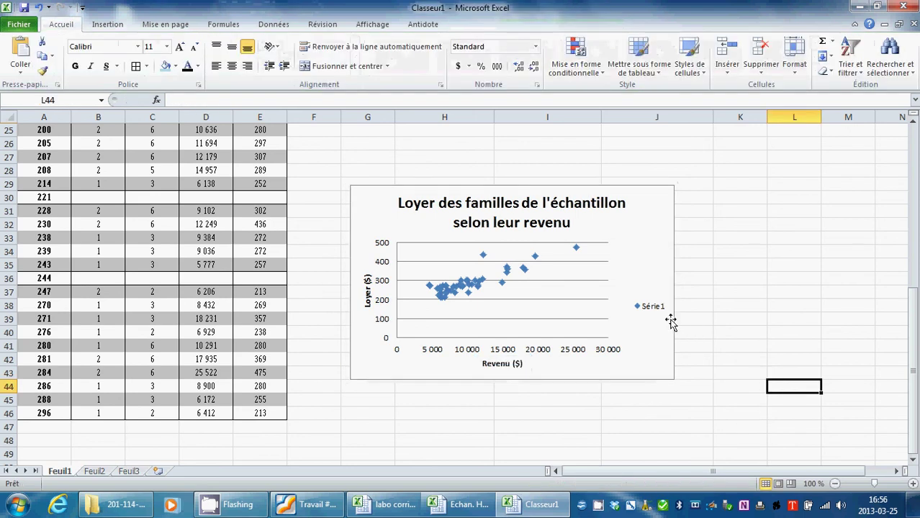
Delete the scatter chart's legend and enlarge the chart across to column K.
left_click(653, 308)
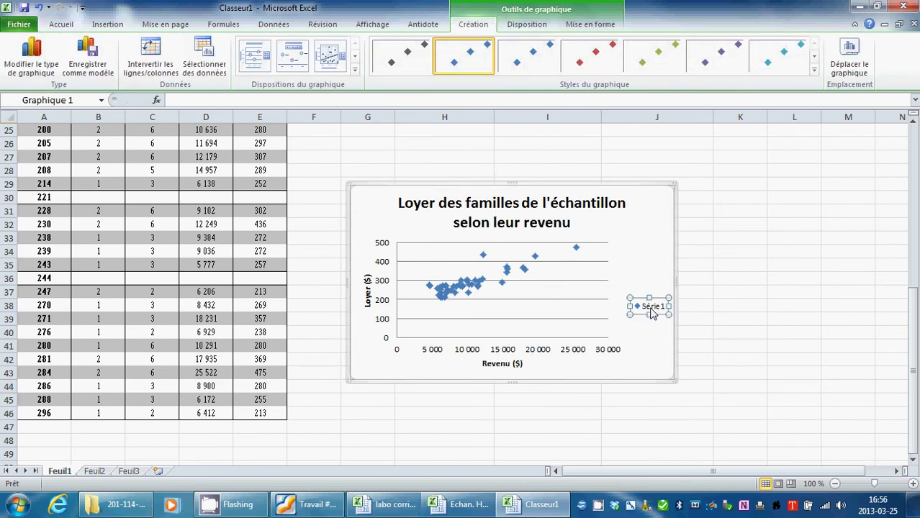
key("Delete")
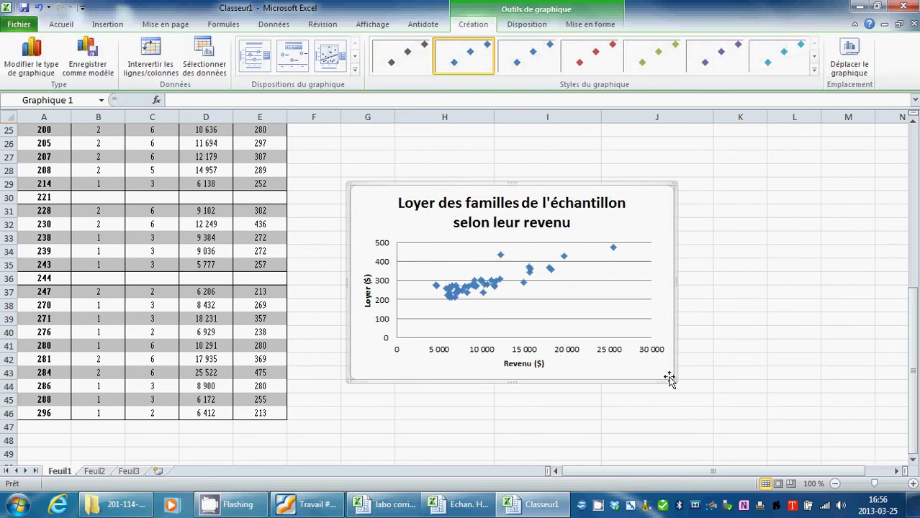
left_click_drag(670, 380, 745, 407)
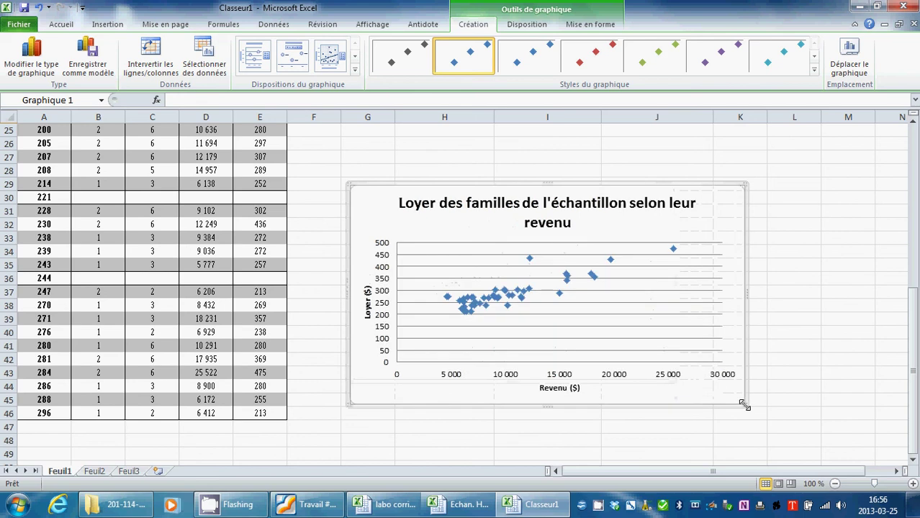
Cut the scatter chart from Feuil1 and paste it at cell B2 of a new worksheet placed after Feuil3.
right_click(374, 214)
left_click(334, 218)
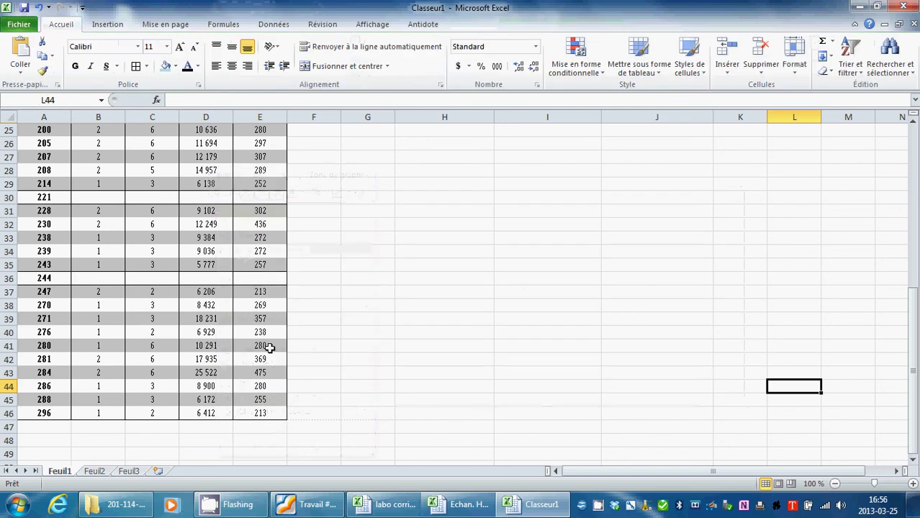
left_click(132, 472)
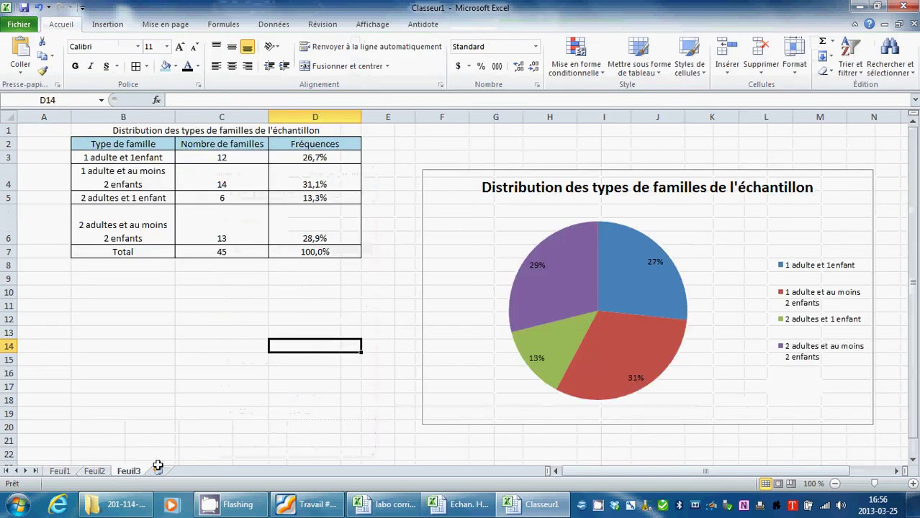
left_click(160, 471)
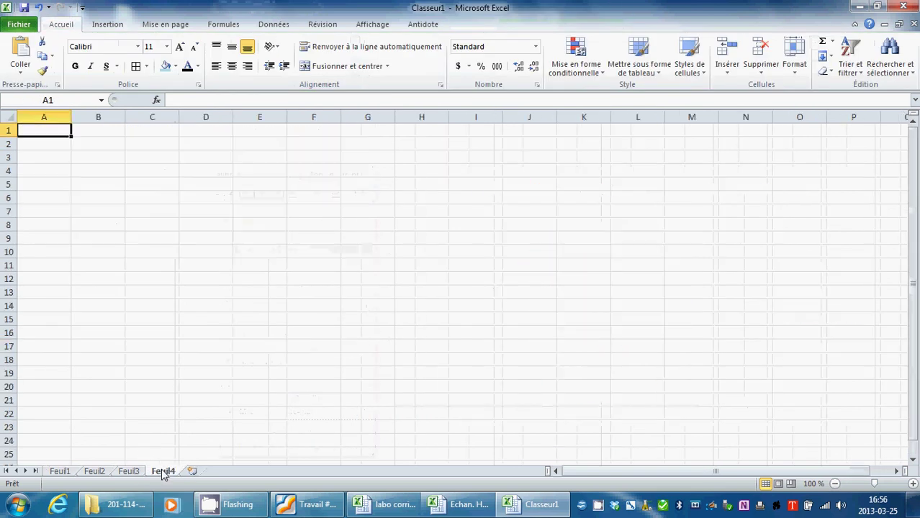
left_click(121, 146)
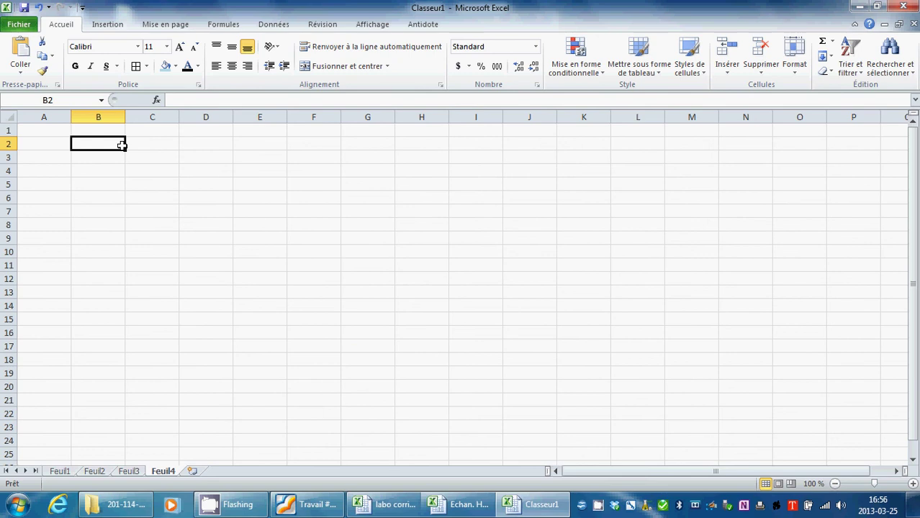
key("ctrl+v")
Move the scatter chart over to column F and enlarge it to column O and row 23 so its title fits on one line.
left_click_drag(135, 174, 328, 184)
left_click(92, 164)
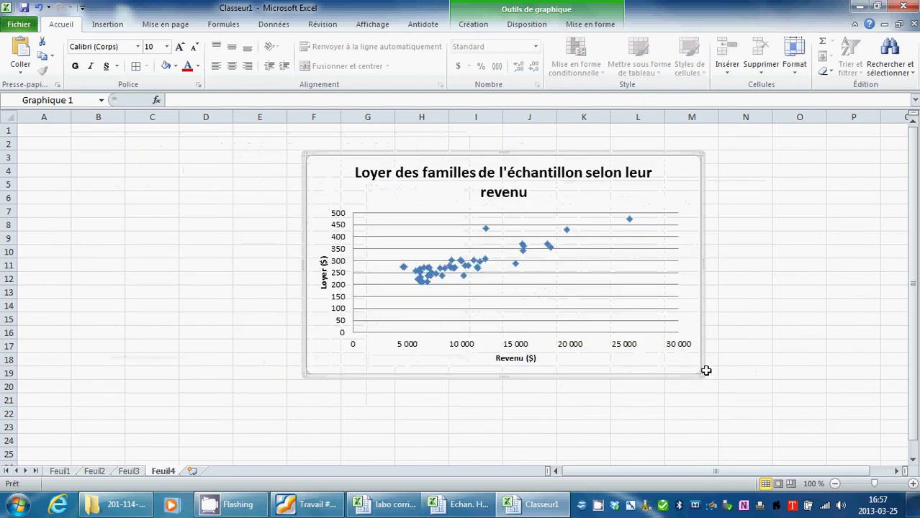
left_click_drag(701, 375, 815, 425)
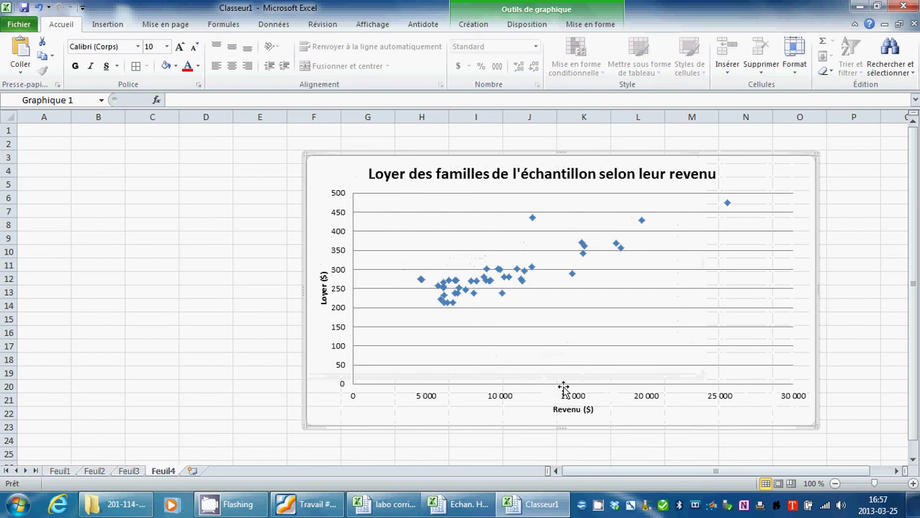
left_click(531, 268)
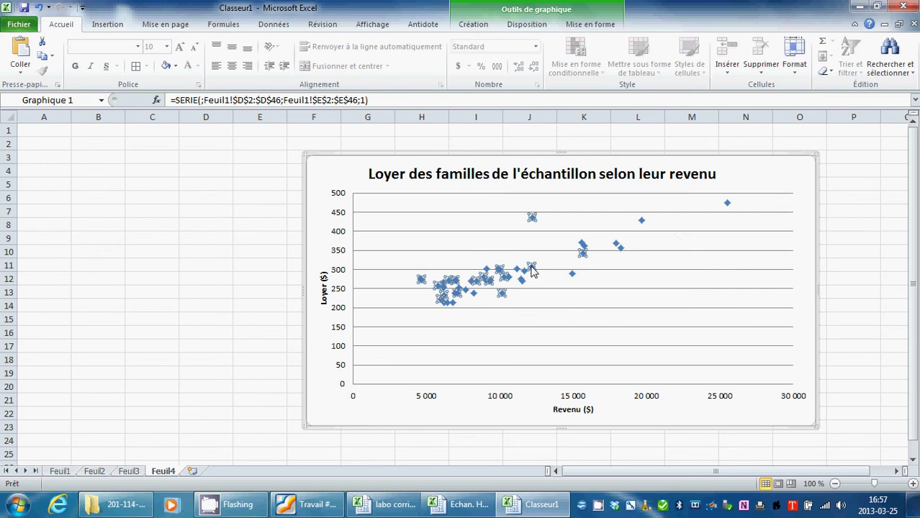
right_click(531, 268)
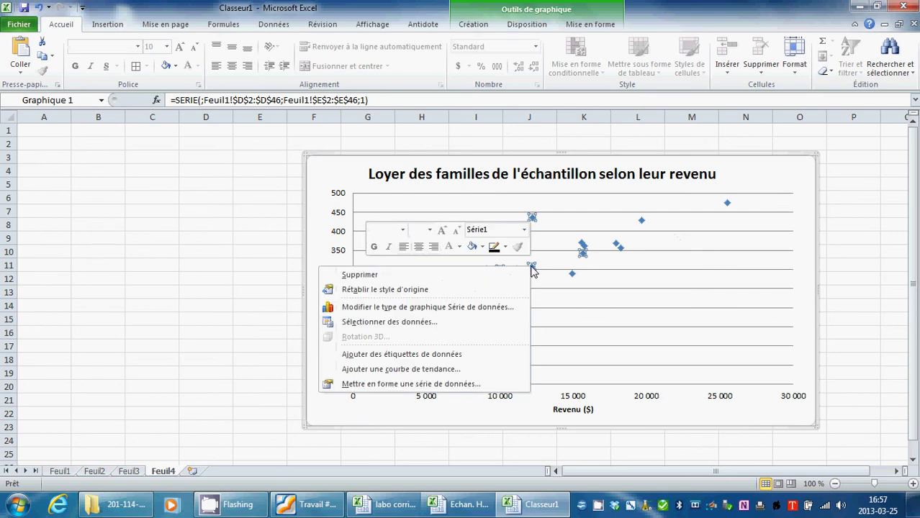
left_click(471, 385)
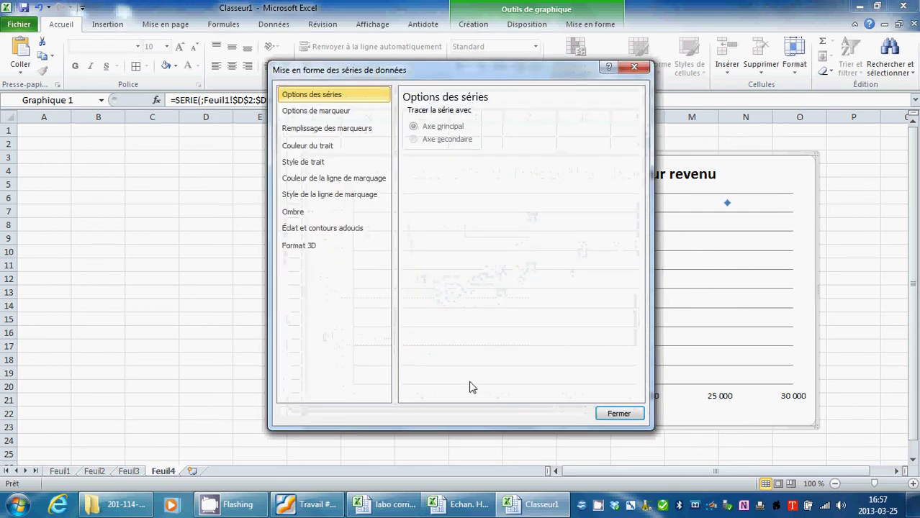
left_click(633, 415)
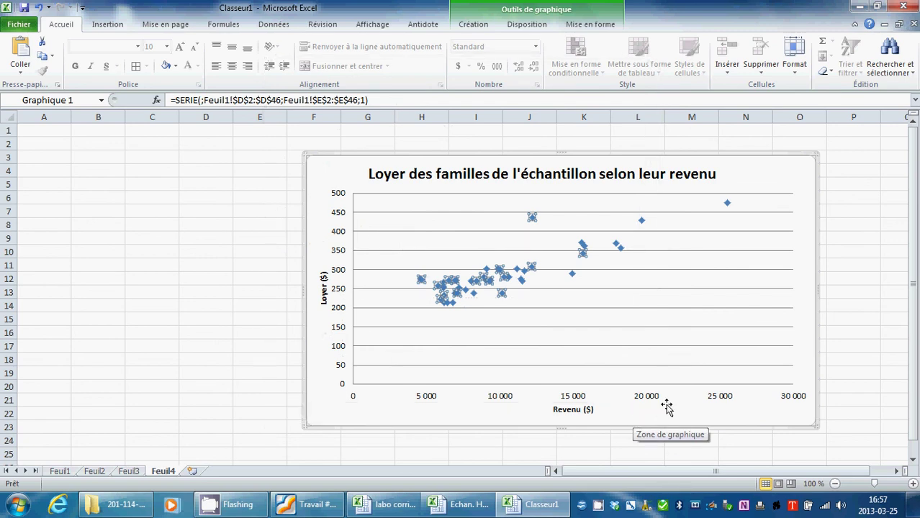
left_click(842, 309)
Add a linear trendline to the scatter series, displaying its equation and its coefficient of determination (R²) on the chart.
right_click(641, 221)
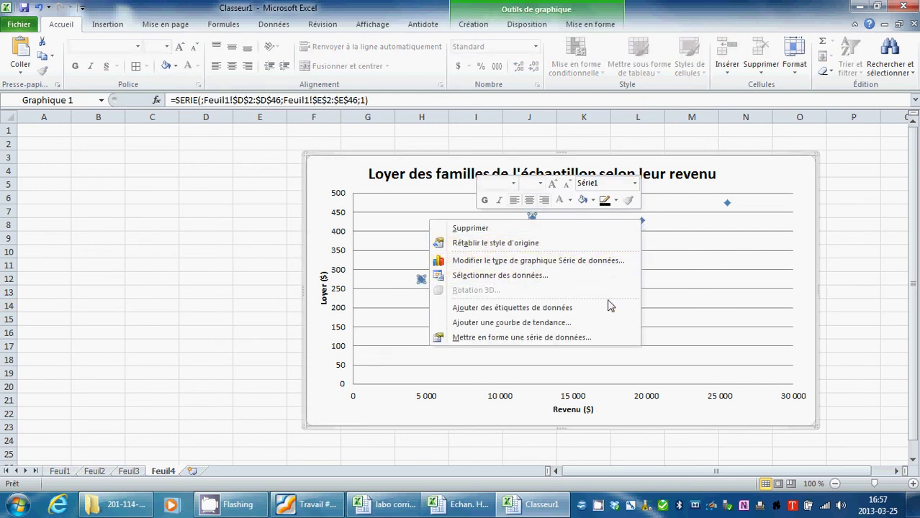
left_click(551, 330)
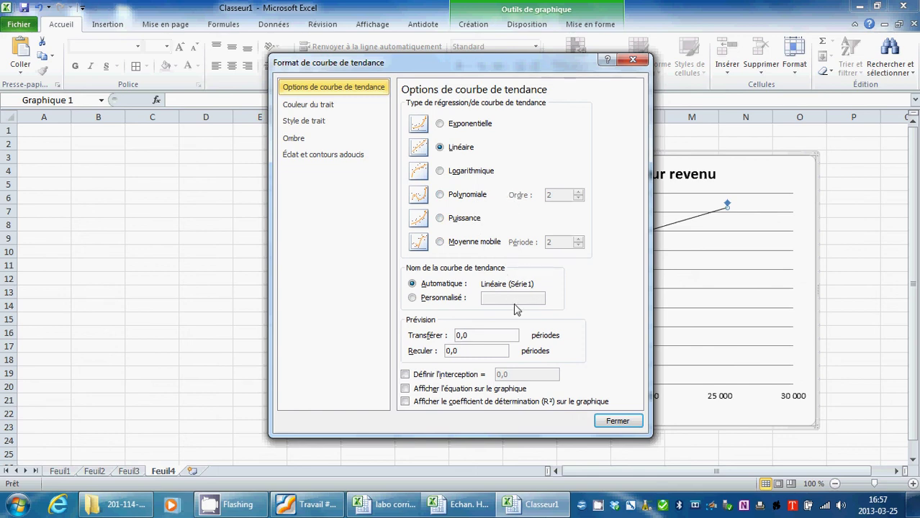
left_click(404, 388)
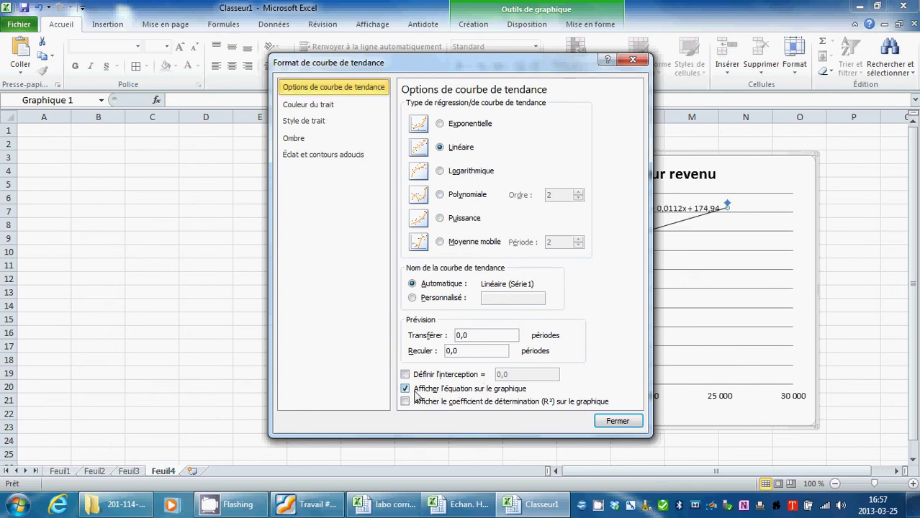
left_click(404, 401)
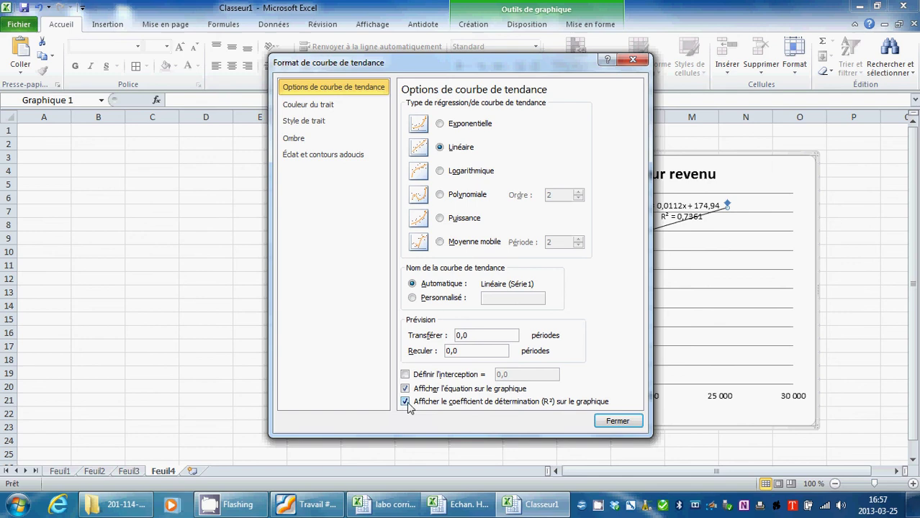
left_click(618, 422)
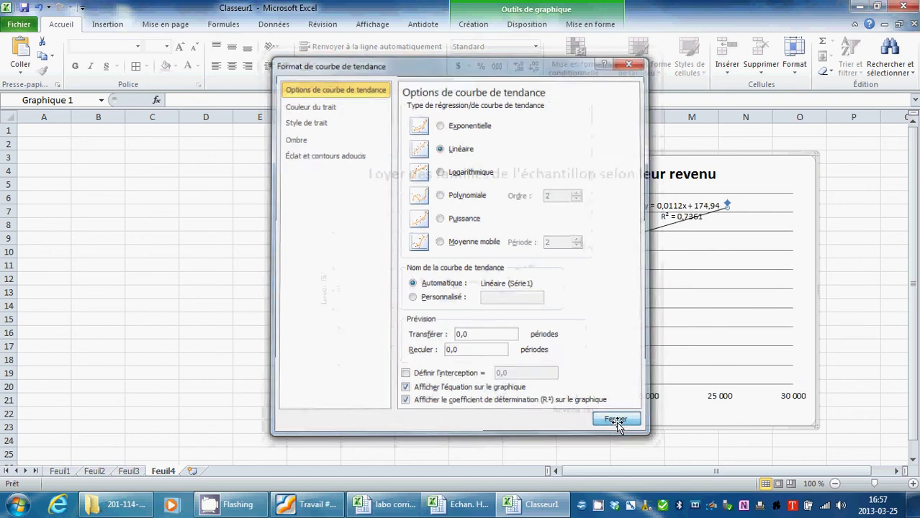
Delete the chart's horizontal gridlines and place the trendline's equation and R² label in the empty area below the line.
left_click_drag(680, 207, 692, 261)
left_click(624, 270)
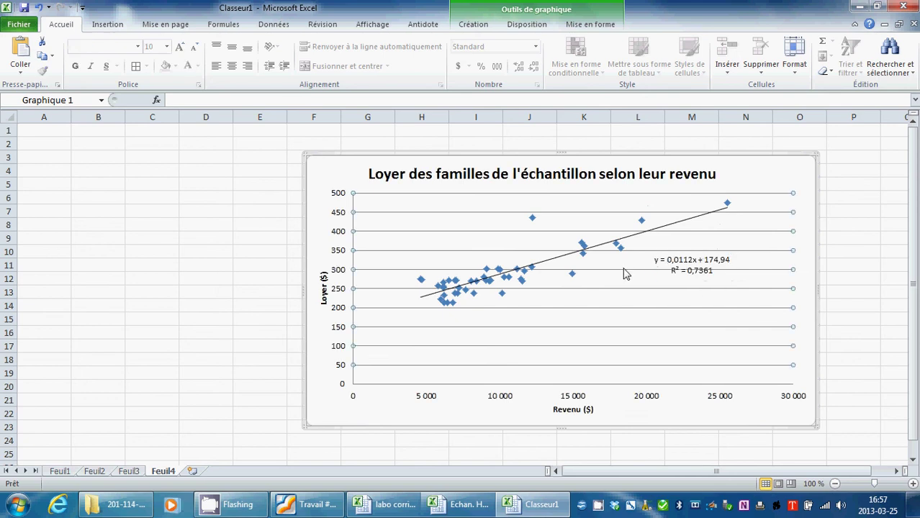
right_click(475, 268)
left_click(500, 268)
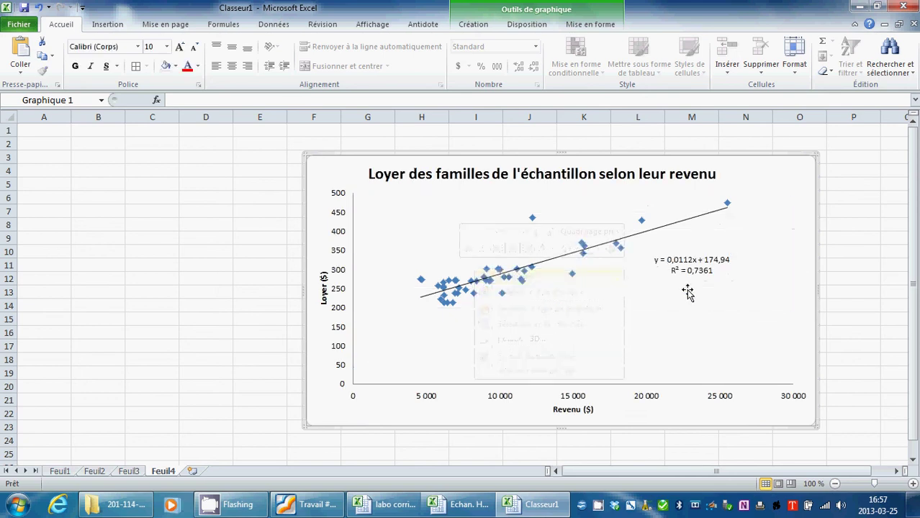
left_click(697, 265)
left_click_drag(697, 265, 679, 287)
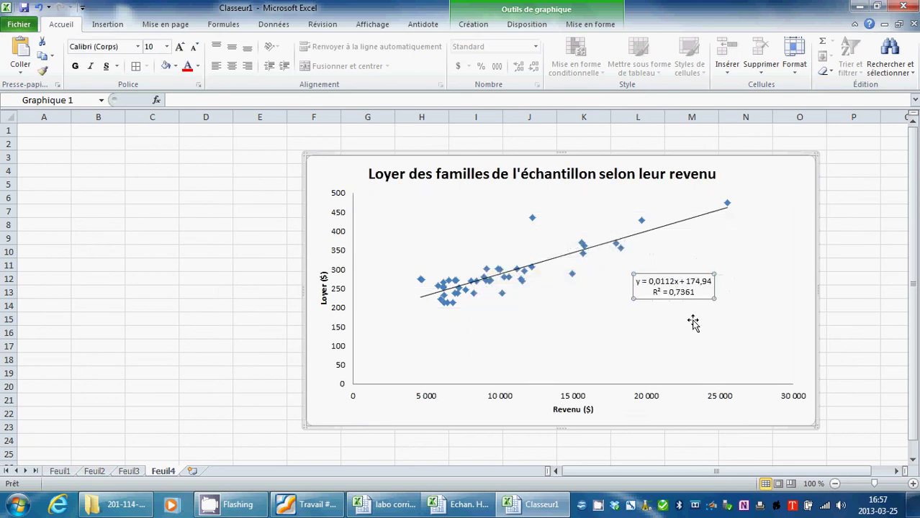
left_click(890, 264)
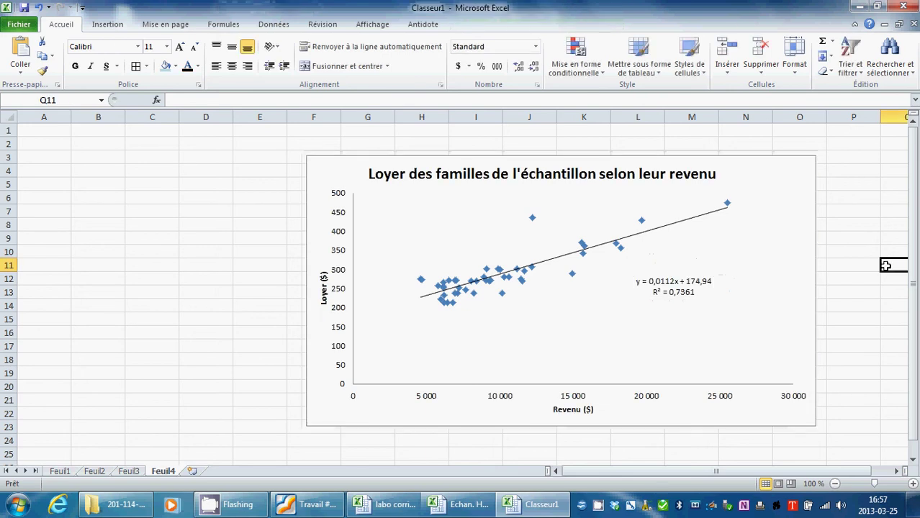
Enter the label "Coefficient de corrélation:" in cell A5 and widen column A to fit it.
left_click(58, 182)
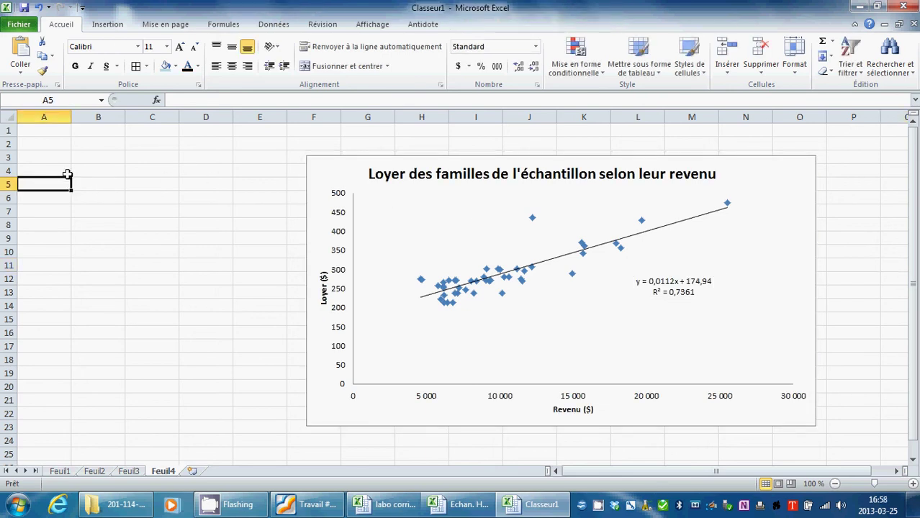
type("C")
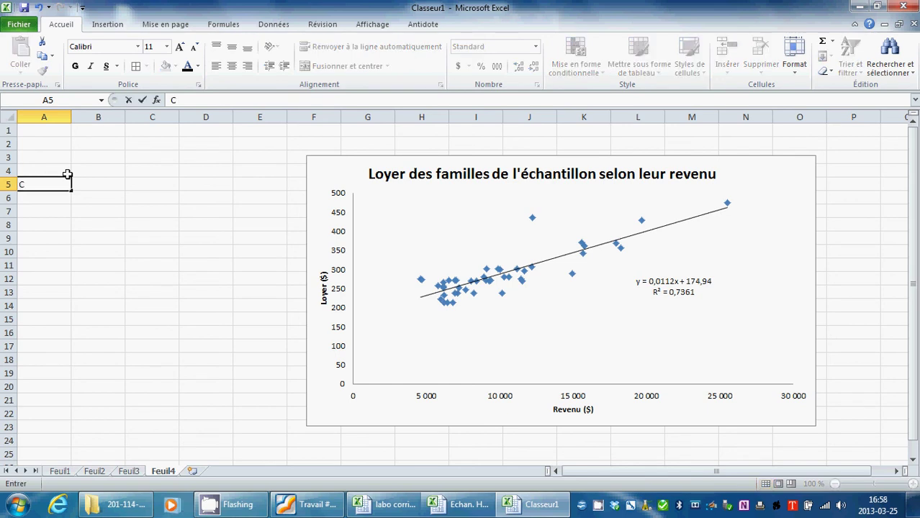
type("oefficien")
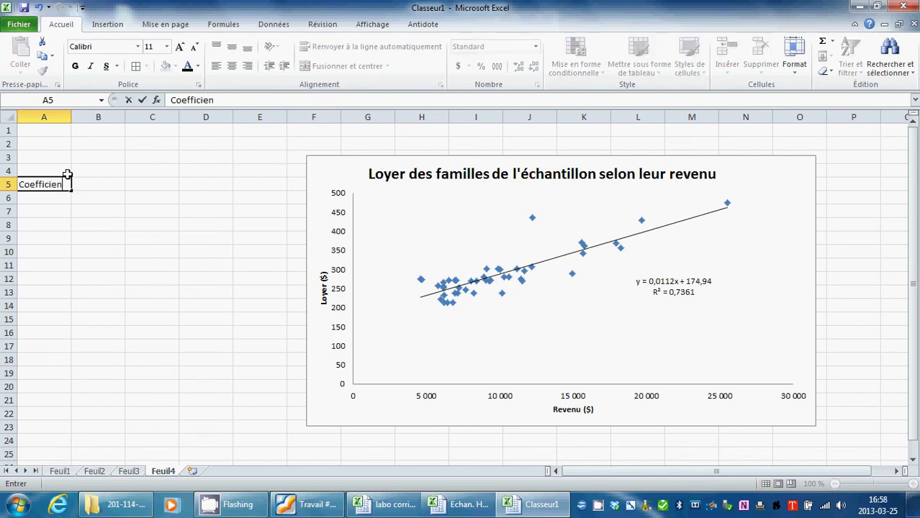
type("t de corrélation")
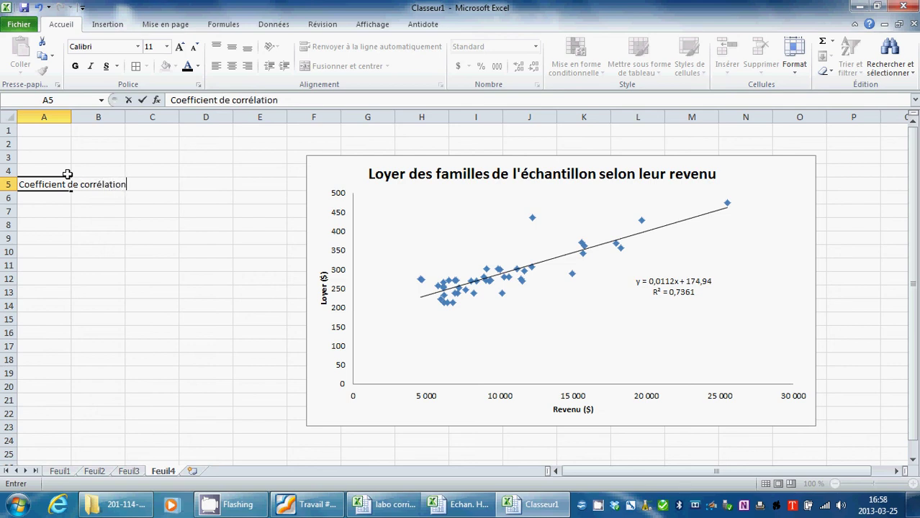
key("ctrl+Return")
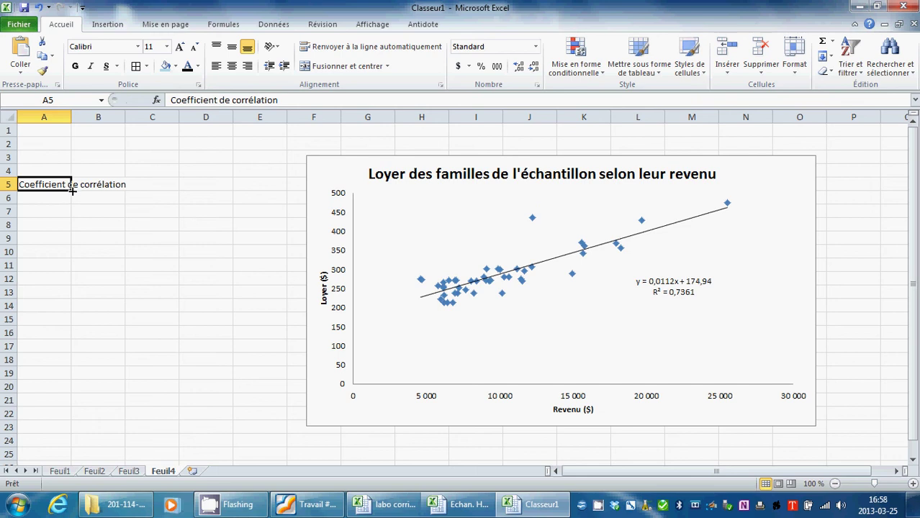
left_click_drag(71, 116, 137, 112)
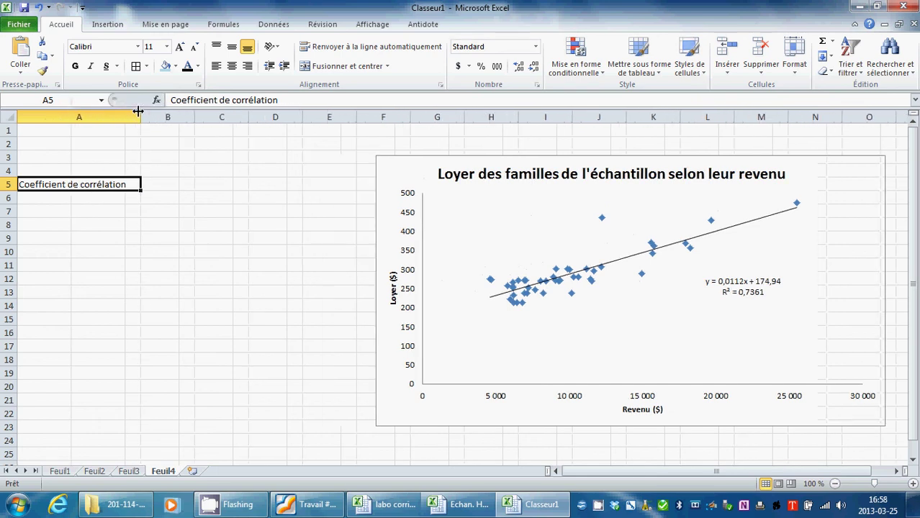
double_click(133, 184)
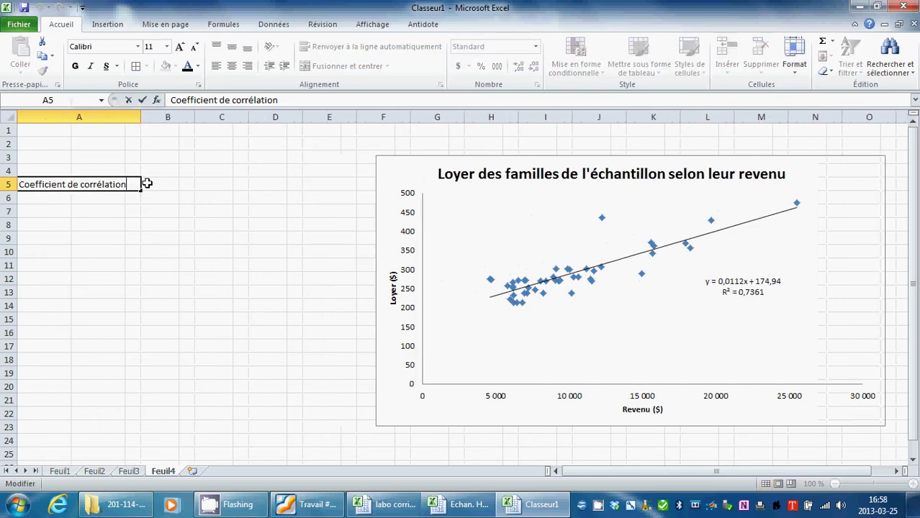
left_click(162, 186)
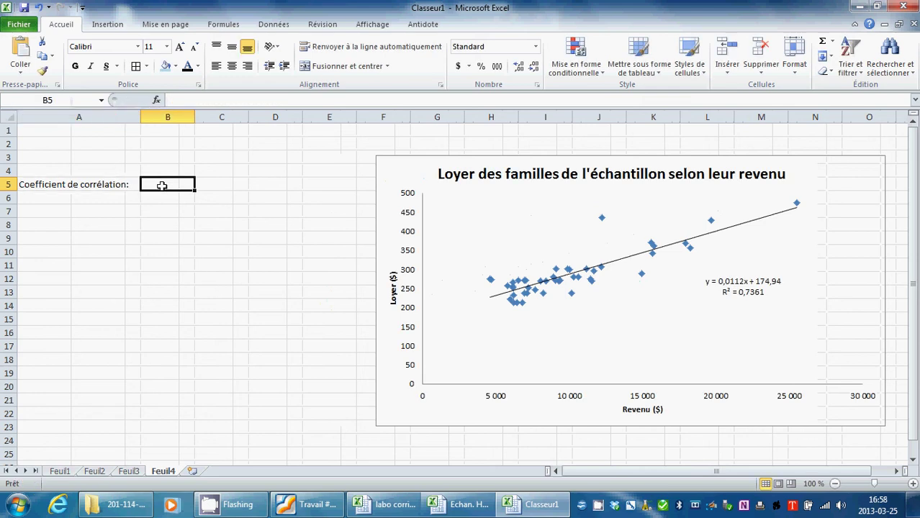
Insert the COEFFICIENT.CORRELATION function in cell B5, choosing it from the list of all functions.
left_click(157, 102)
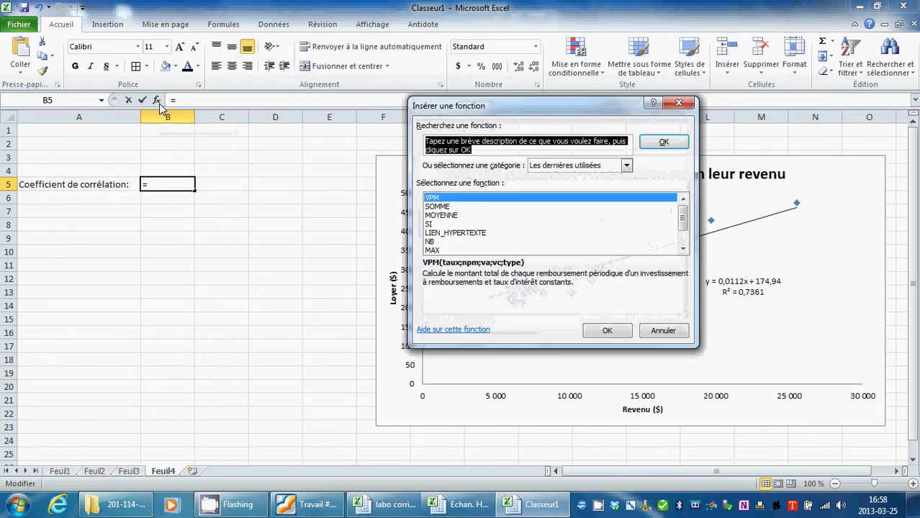
left_click(610, 166)
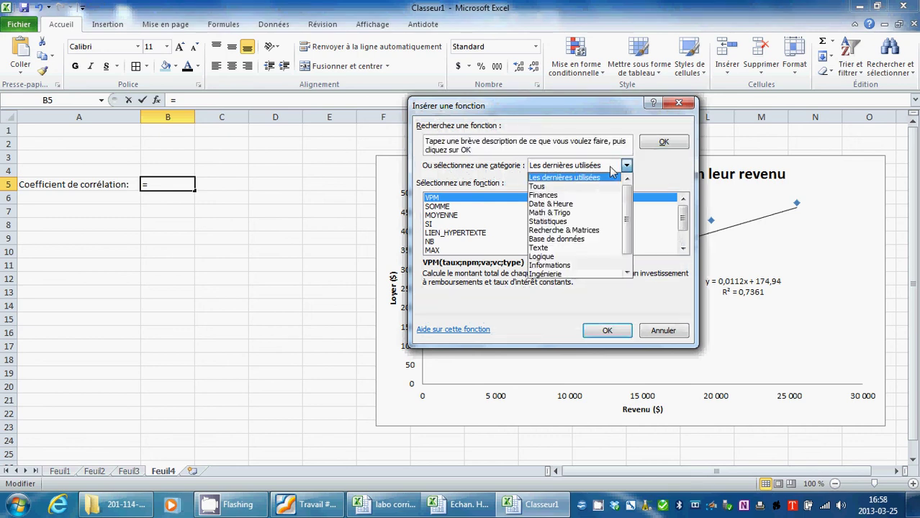
left_click(609, 186)
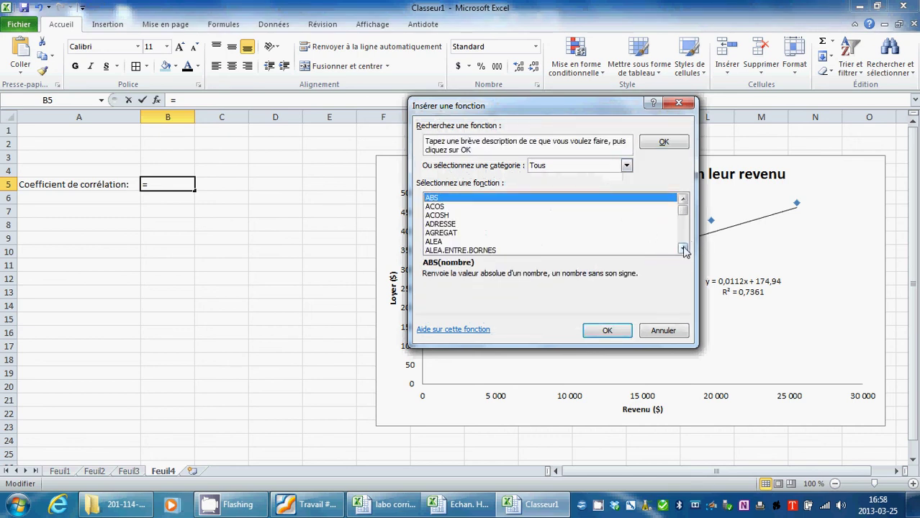
left_click_drag(684, 250, 684, 250)
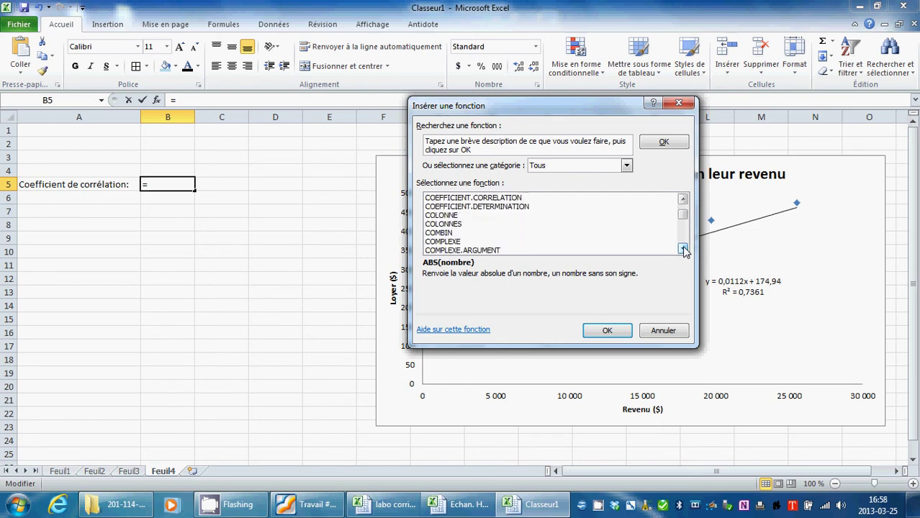
left_click(499, 198)
left_click(604, 331)
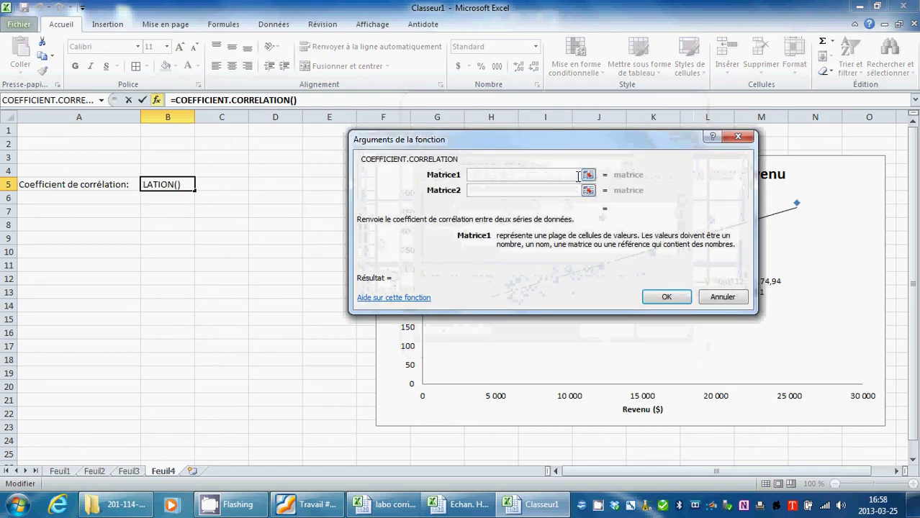
Set the correlation function's Matrice1 to the incomes in Feuil1!D2:D46 and Matrice2 to the rents in Feuil1!E2:E46.
left_click(589, 176)
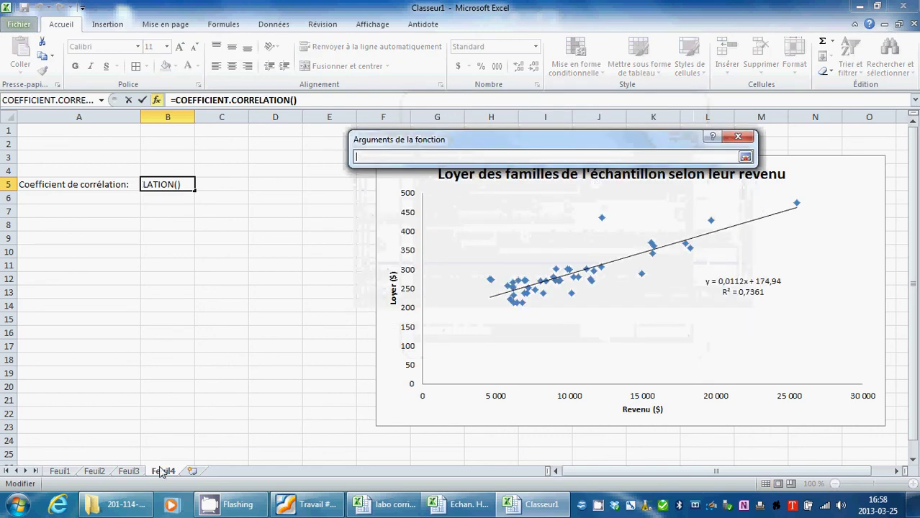
left_click(60, 471)
left_click_drag(206, 412, 211, 161)
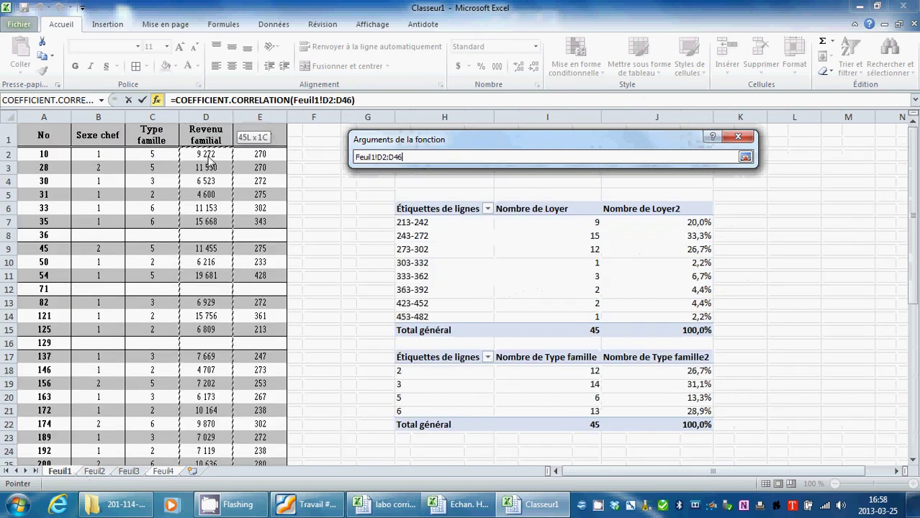
left_click(747, 158)
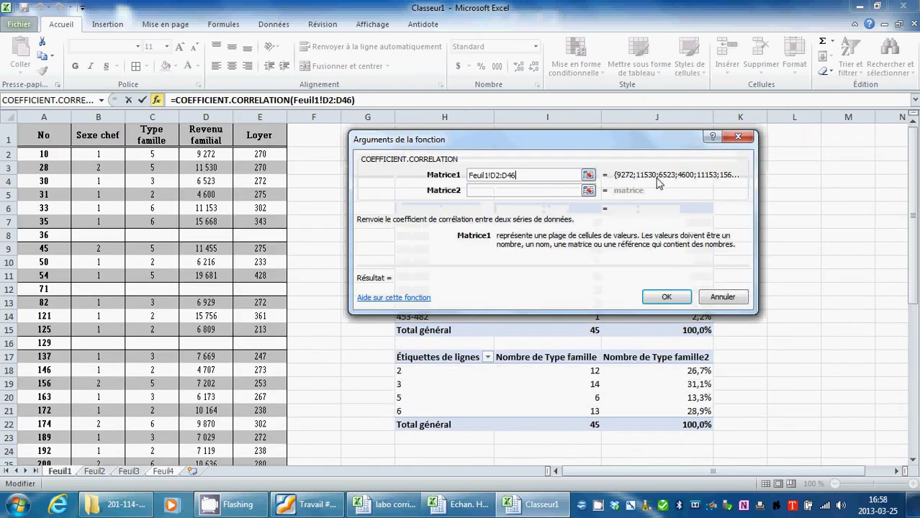
left_click(589, 191)
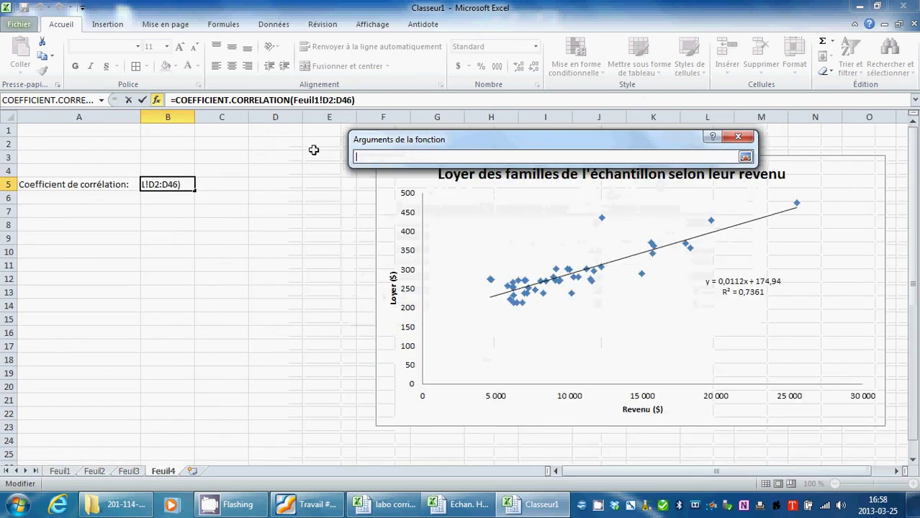
left_click(61, 471)
left_click_drag(264, 159, 259, 437)
left_click(747, 160)
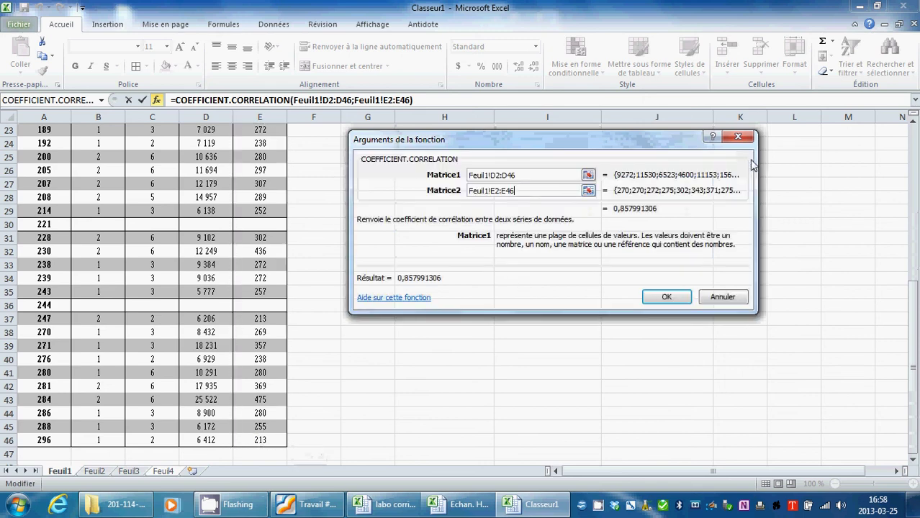
left_click(666, 296)
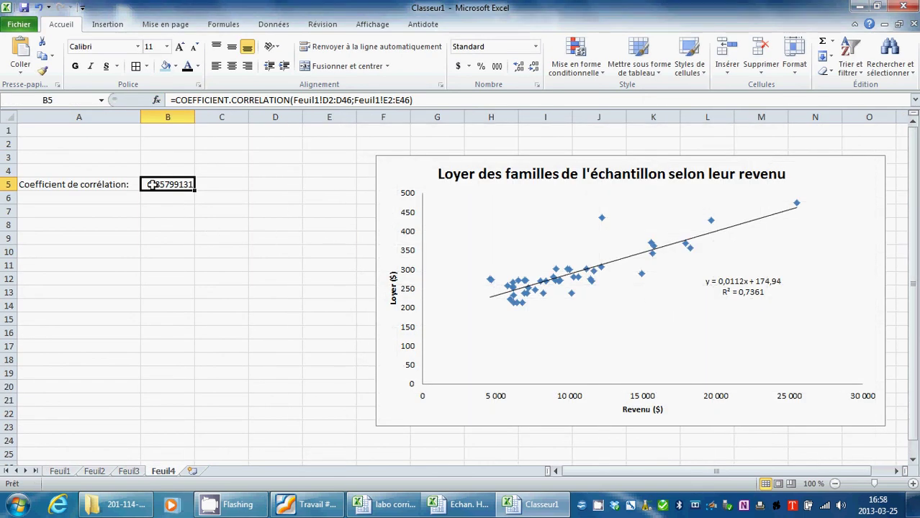
left_click(191, 224)
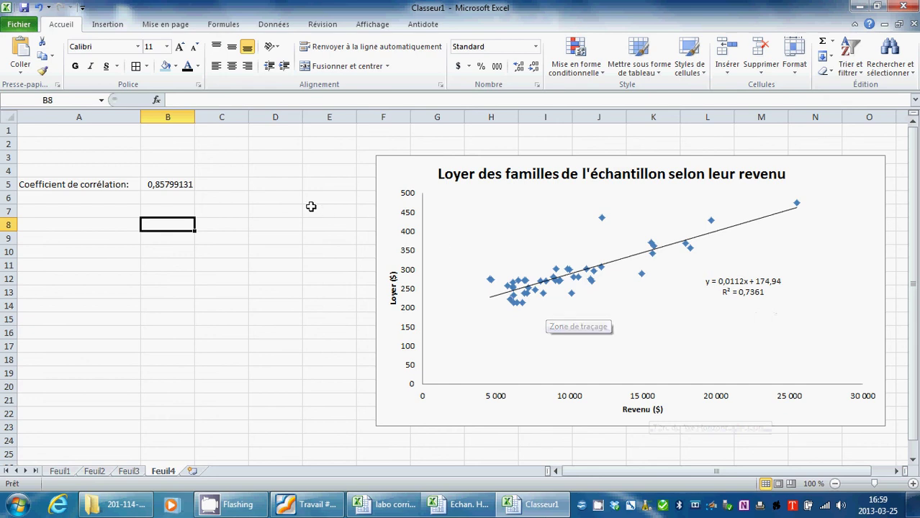
left_click(179, 201)
left_click(104, 185)
left_click(164, 184)
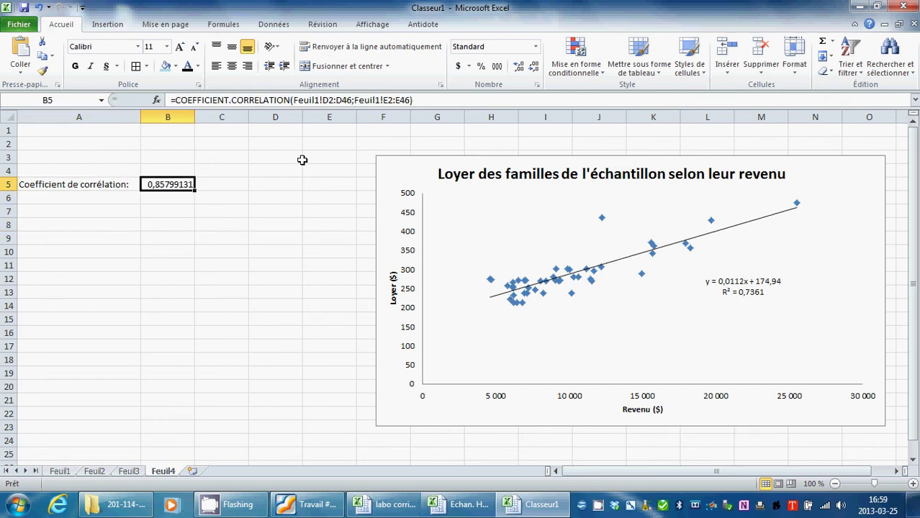
left_click(220, 188)
left_click(235, 167)
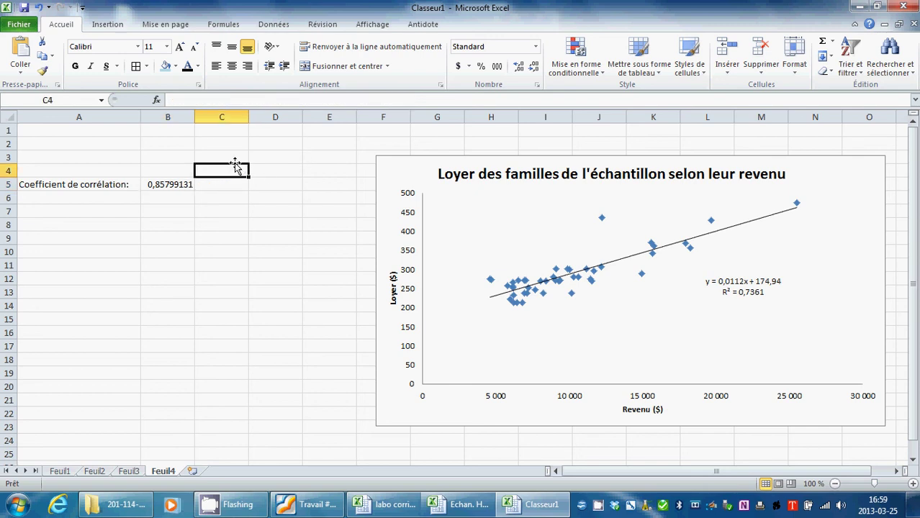
left_click(234, 159)
left_click(235, 168)
left_click(170, 185)
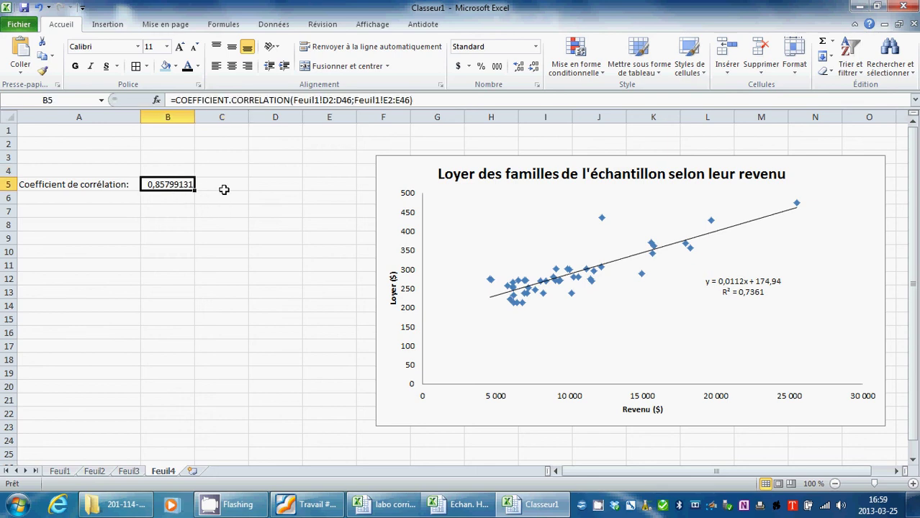
left_click(229, 185)
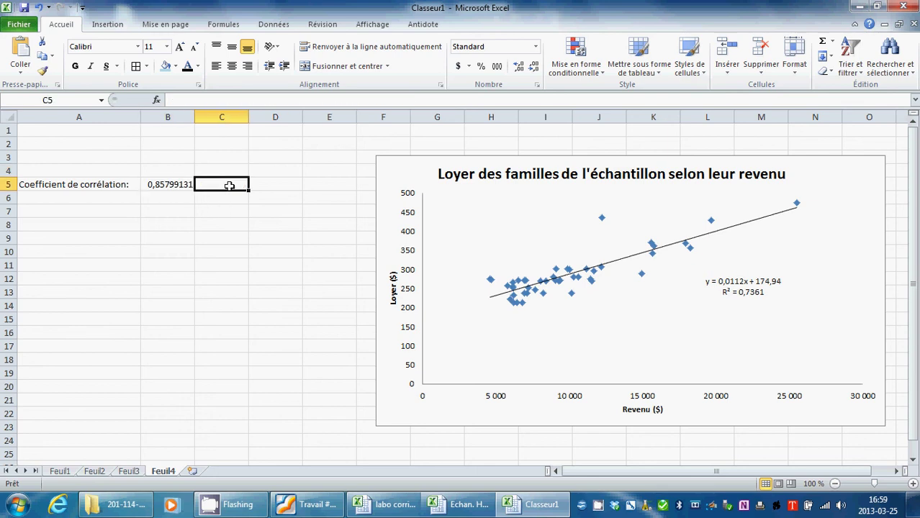
left_click(234, 502)
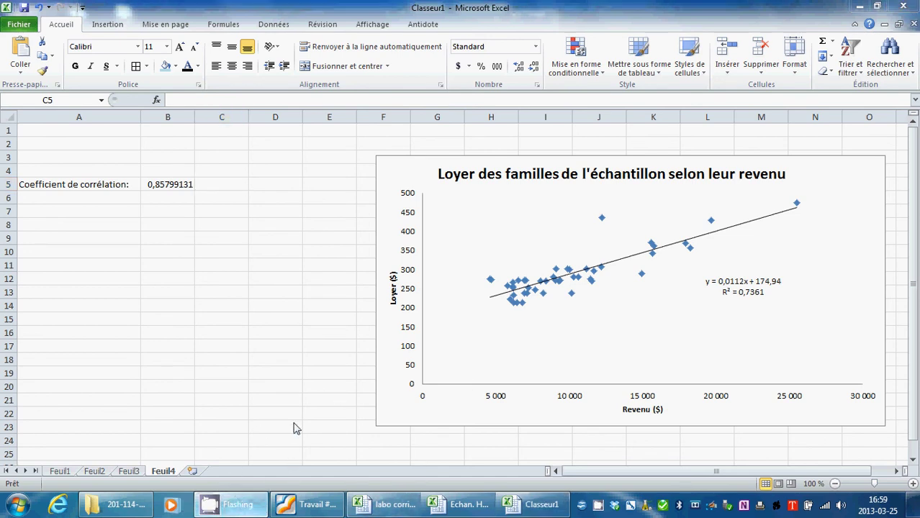
right_click(229, 506)
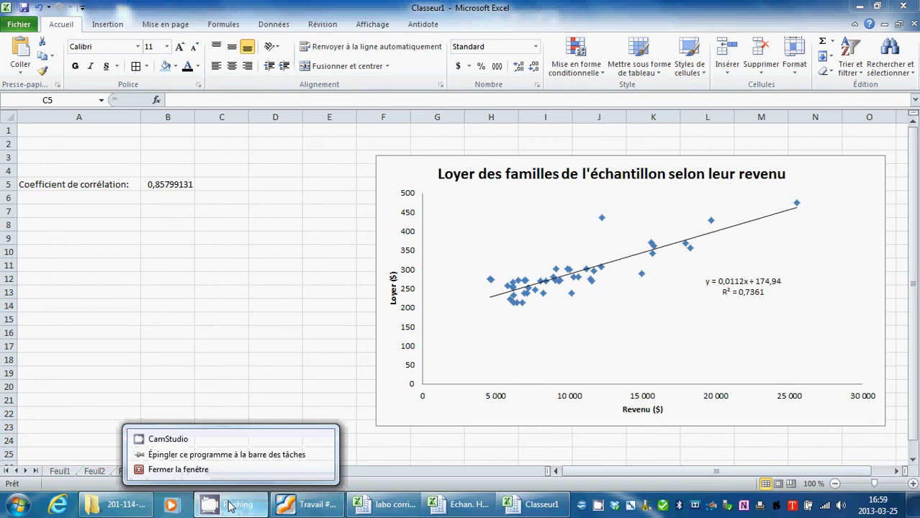
left_click(252, 404)
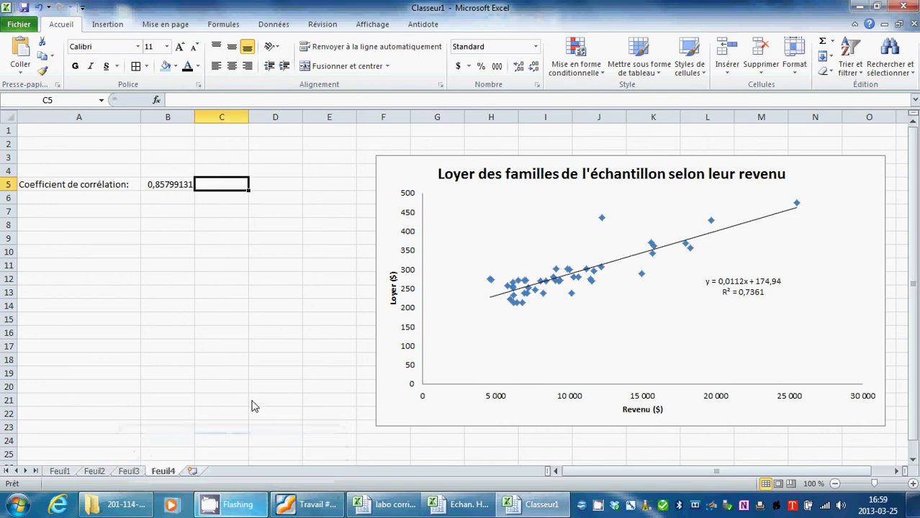
right_click(598, 507)
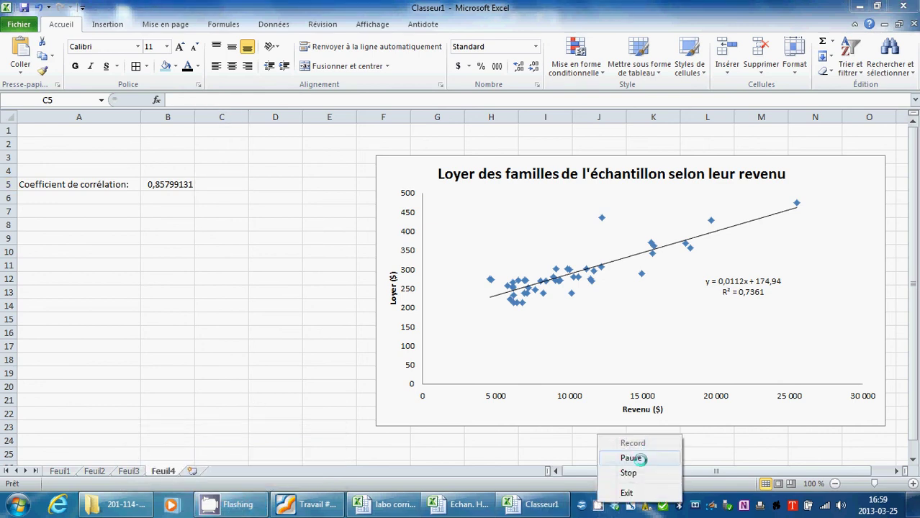